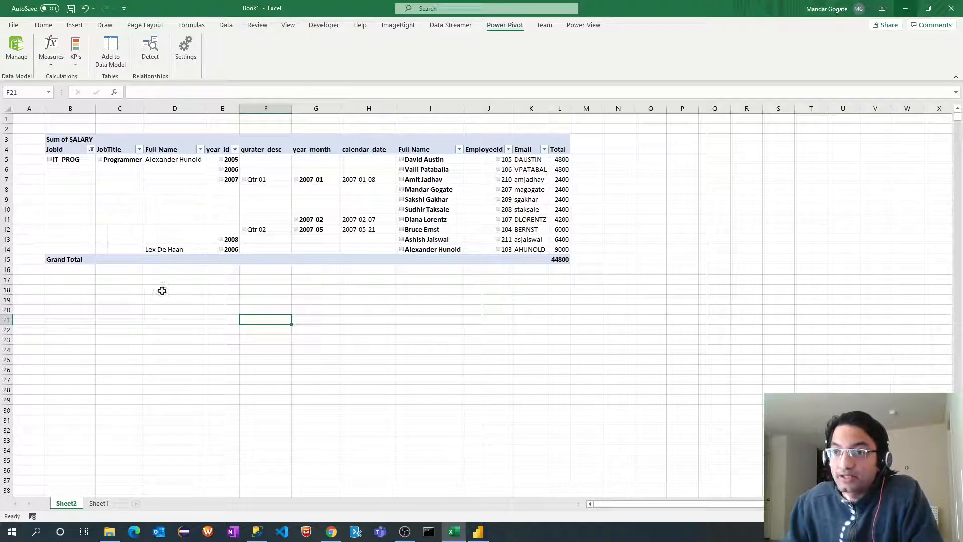
Step: Leave the Sum of SALARY pivot in Excel and switch to the blank Power BI Desktop report
{"action": "left_click", "coordinate": [177, 298]}
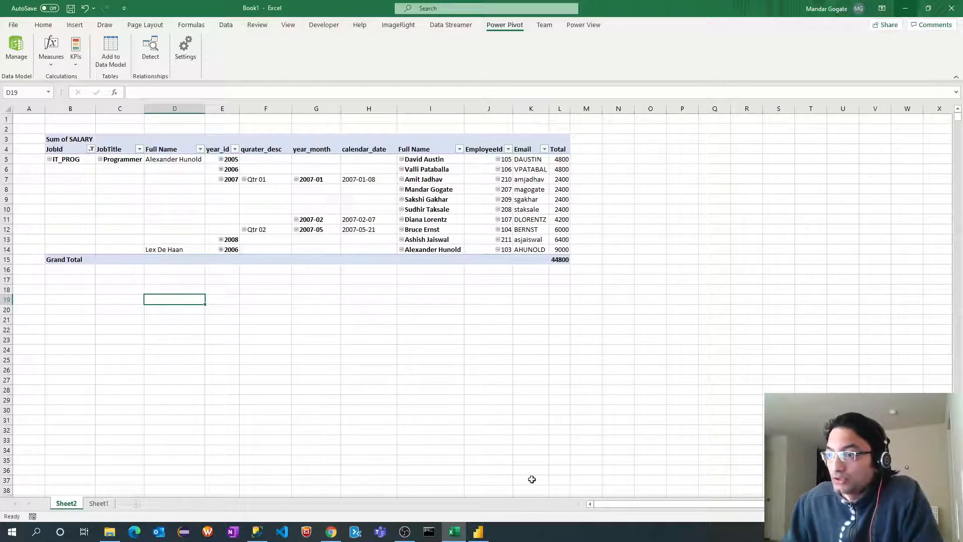
{"action": "left_click", "coordinate": [480, 533]}
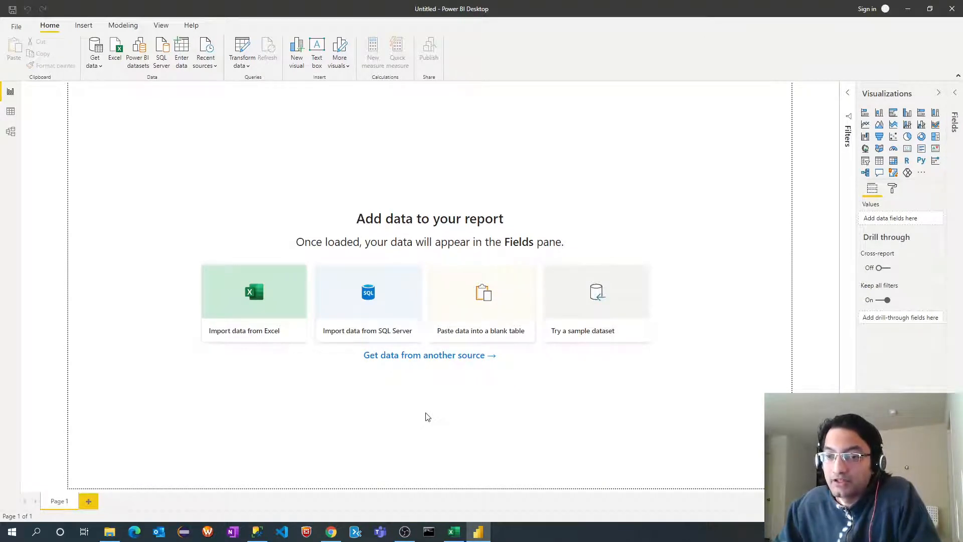
Step: Import from SQL Server with server localhost and database DW in Import mode
{"action": "left_click", "coordinate": [368, 336]}
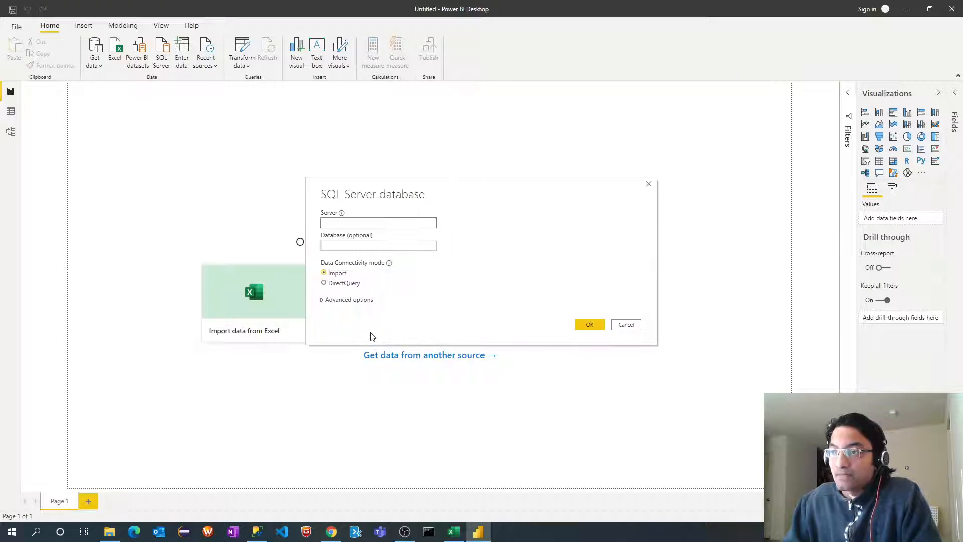
{"action": "type", "text": "local"}
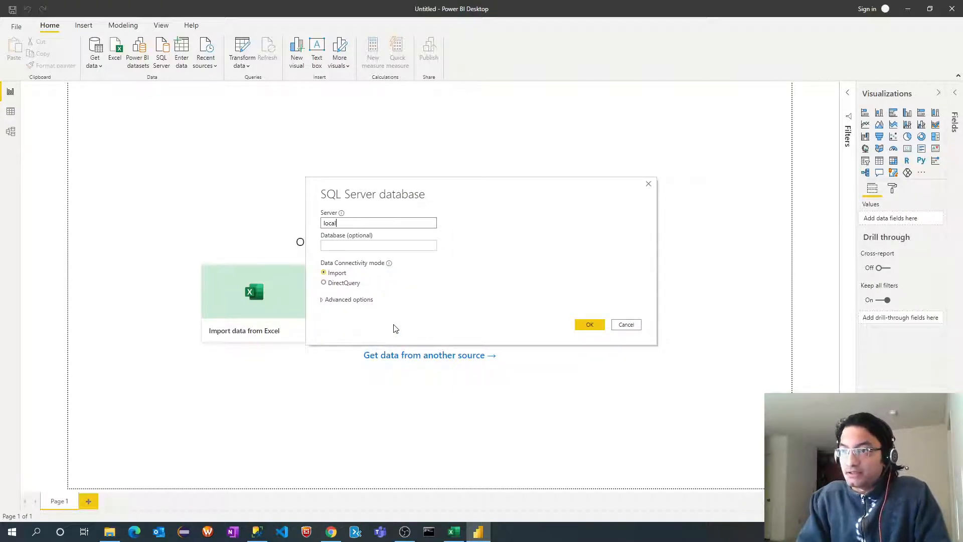
{"action": "type", "text": "host"}
{"action": "key", "text": "Tab"}
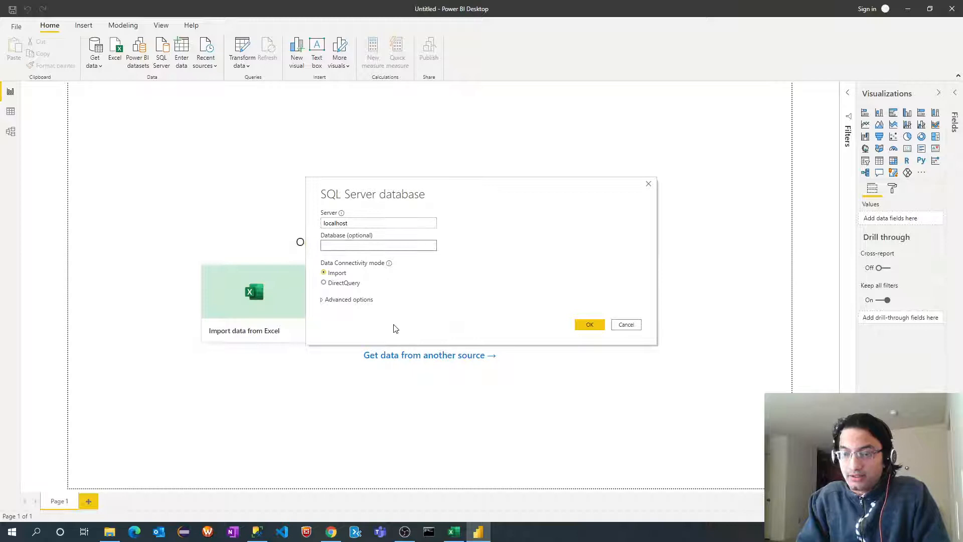
{"action": "type", "text": "DW"}
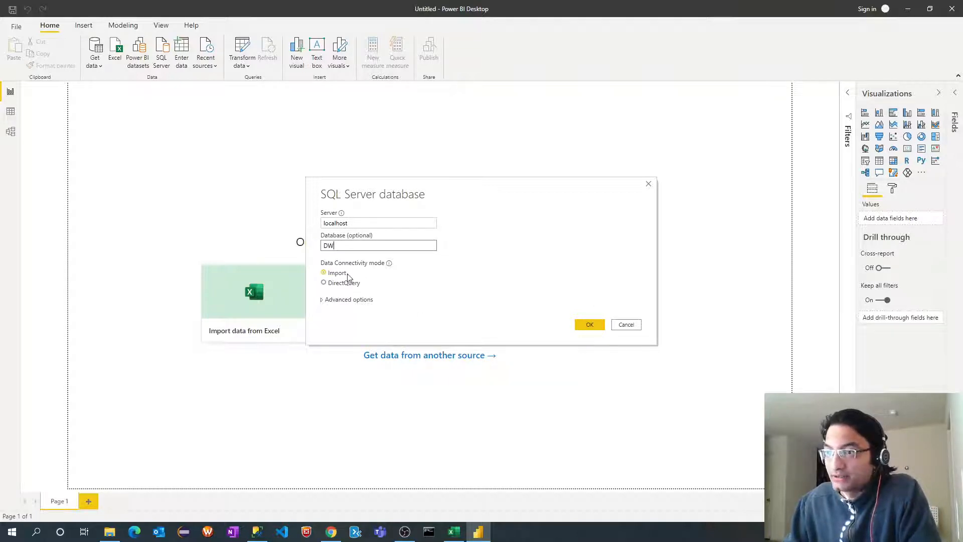
{"action": "left_click", "coordinate": [582, 324]}
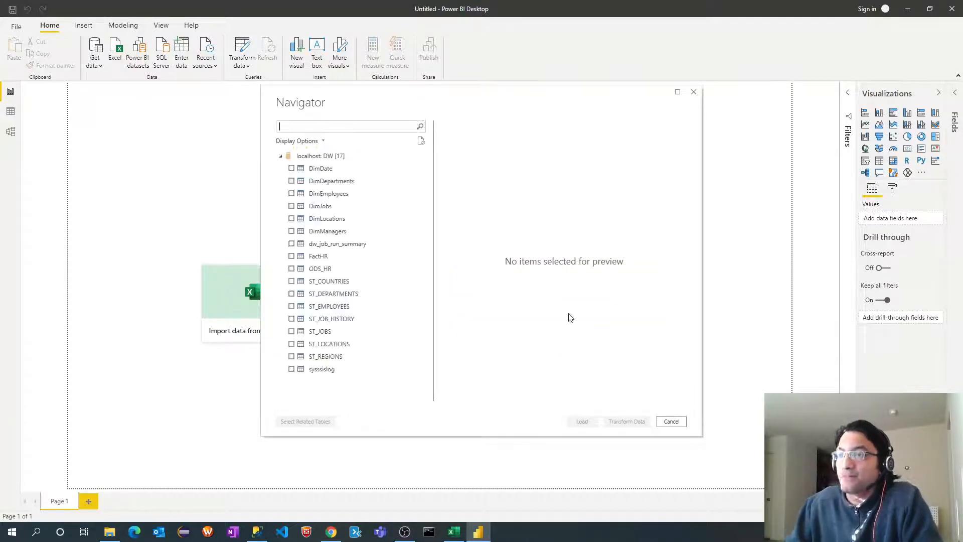
Step: Load DimDate, DimDepartments, DimEmployees, DimJobs, DimLocations, DimManagers and FactHR from the Navigator
{"action": "left_click", "coordinate": [292, 169]}
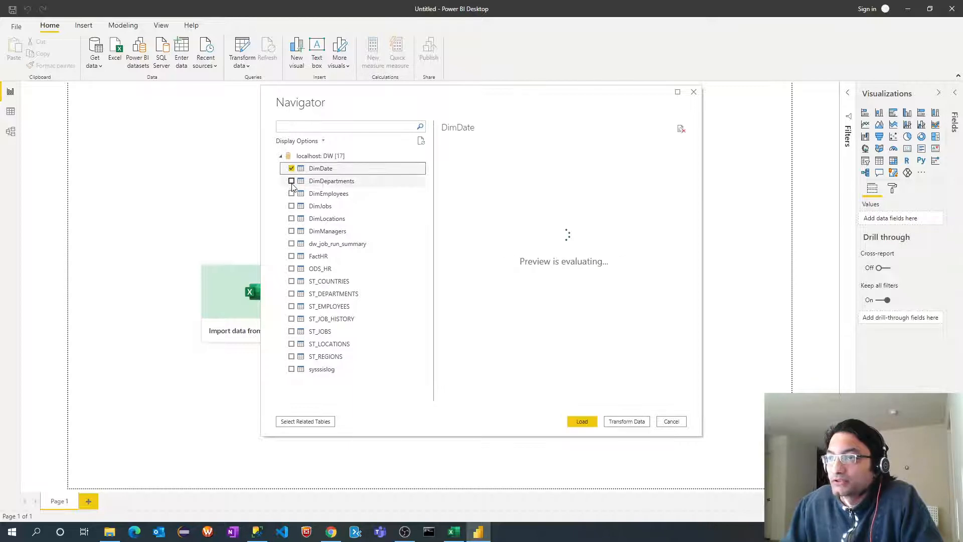
{"action": "left_click", "coordinate": [291, 181]}
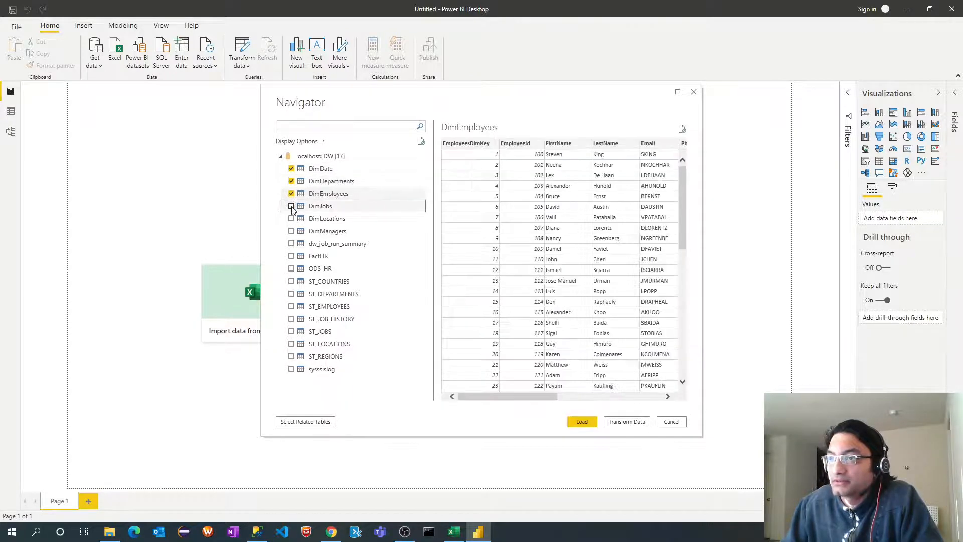
{"action": "left_click", "coordinate": [291, 206]}
{"action": "left_click", "coordinate": [292, 231]}
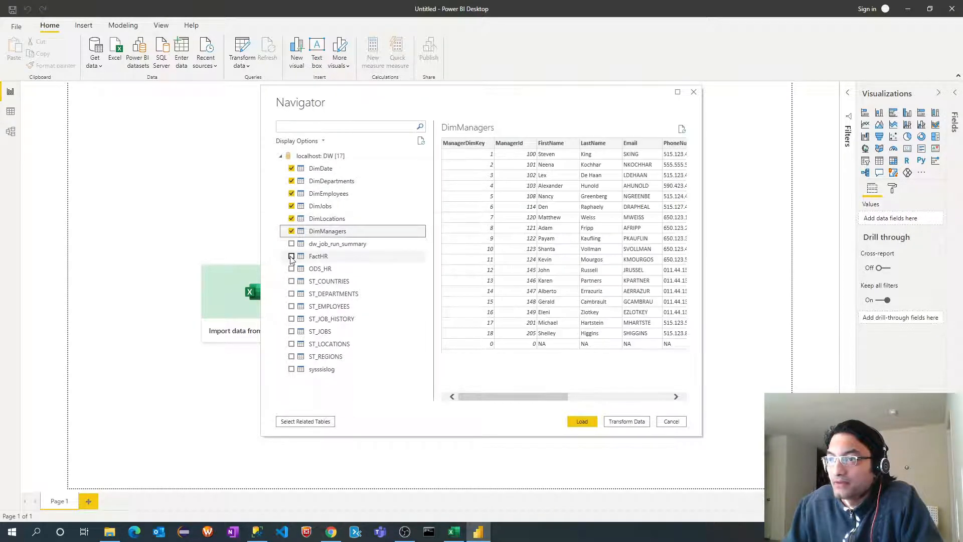
{"action": "left_click", "coordinate": [291, 256]}
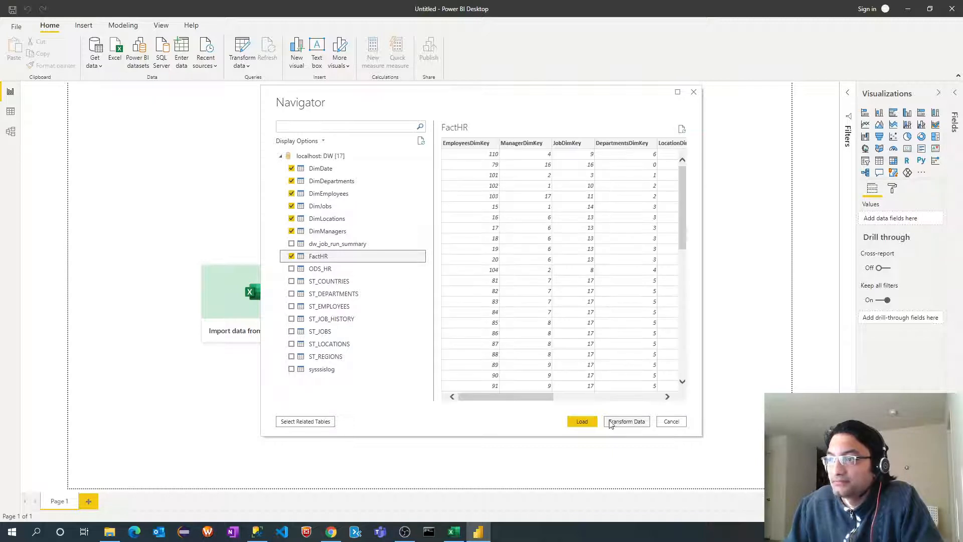
{"action": "left_click", "coordinate": [580, 423]}
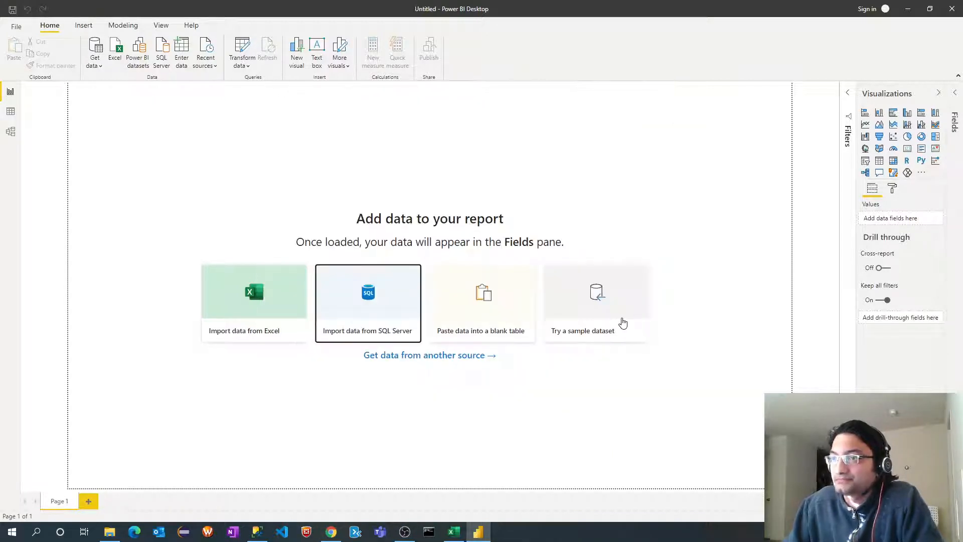
Step: Highlight the first two Reporting items in the GitHub README in Chrome, then return to Power BI Desktop
{"action": "left_click", "coordinate": [331, 532]}
{"action": "left_click", "coordinate": [331, 532]}
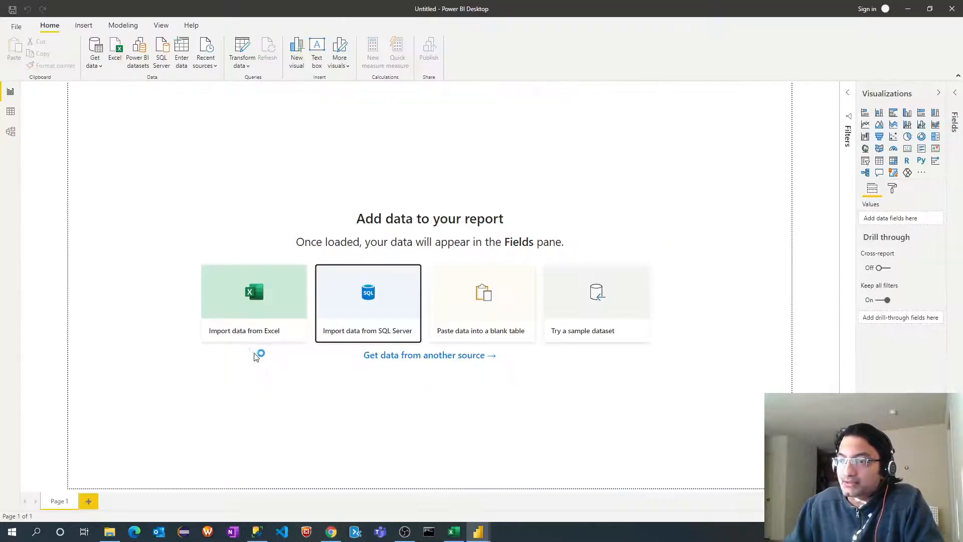
{"action": "left_click", "coordinate": [331, 533]}
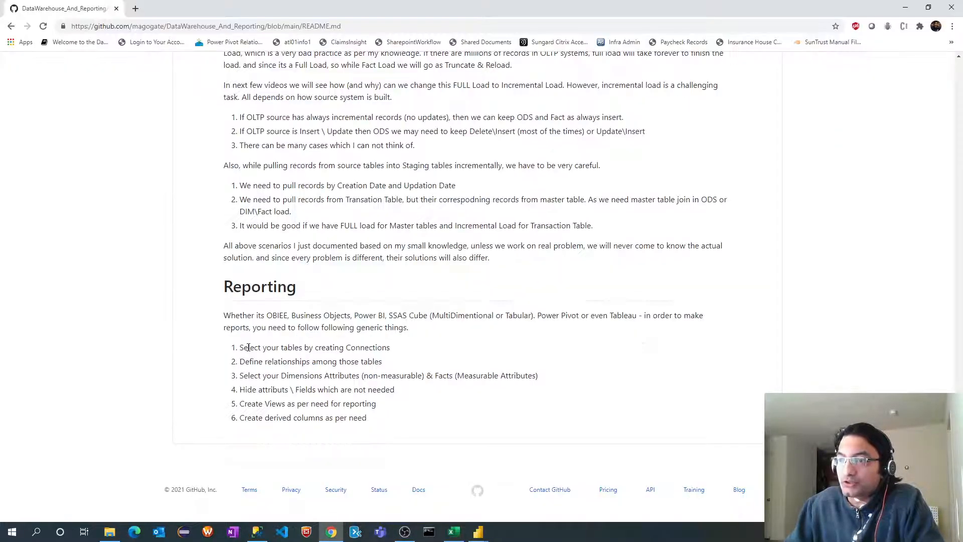
{"action": "left_click_drag", "start_coordinate": [243, 348], "coordinate": [381, 362]}
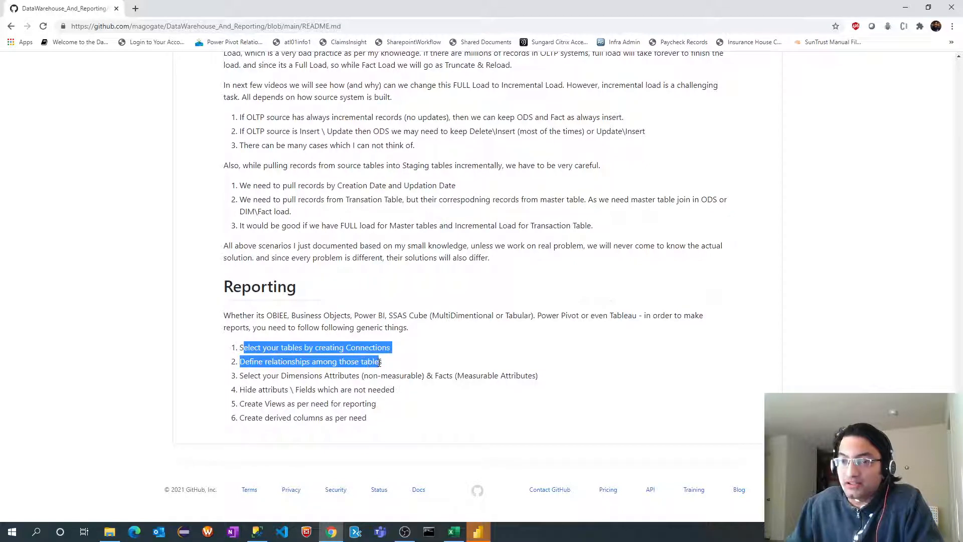
{"action": "left_click", "coordinate": [477, 532]}
{"action": "left_click", "coordinate": [518, 504]}
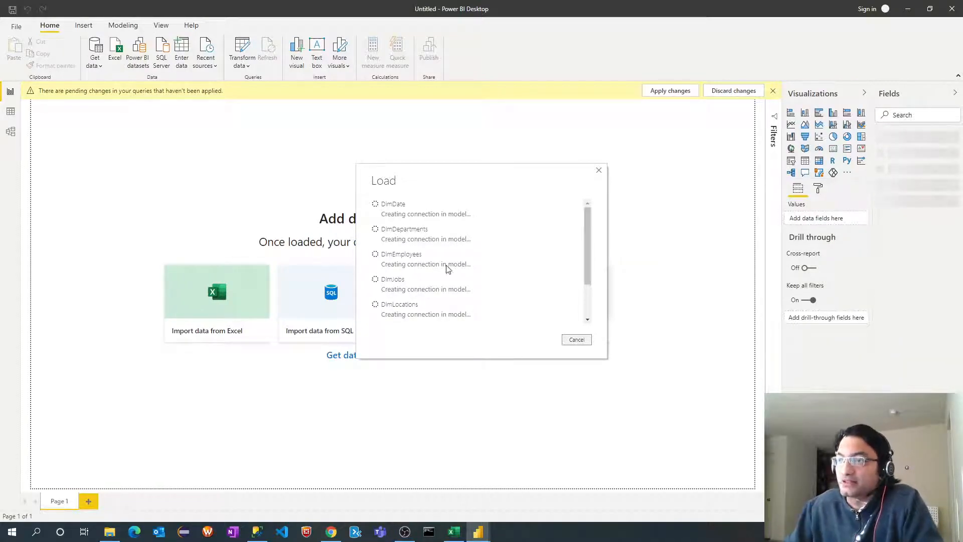
{"action": "left_click_drag", "start_coordinate": [589, 251], "coordinate": [585, 280]}
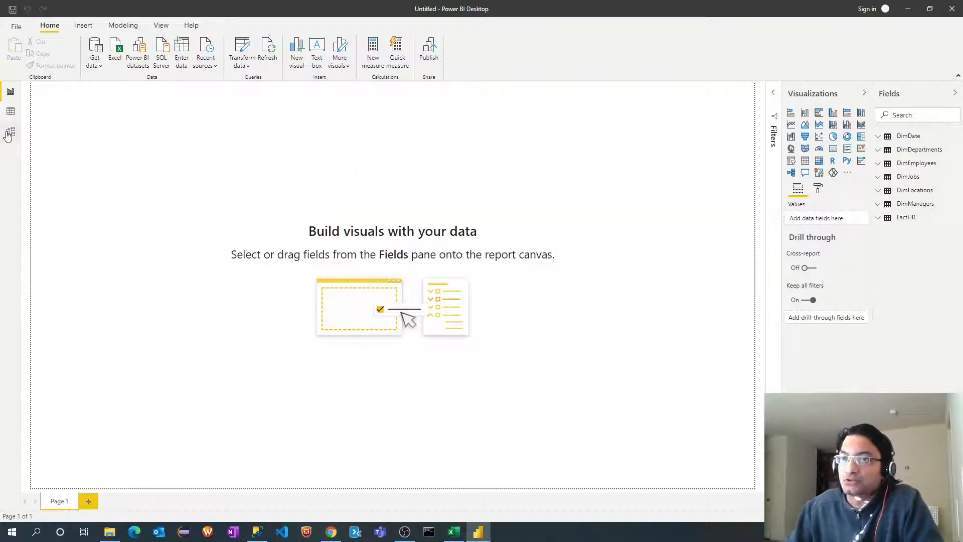
Step: Switch to Model view and collapse the Properties and Fields panes for more diagram space
{"action": "left_click", "coordinate": [10, 133]}
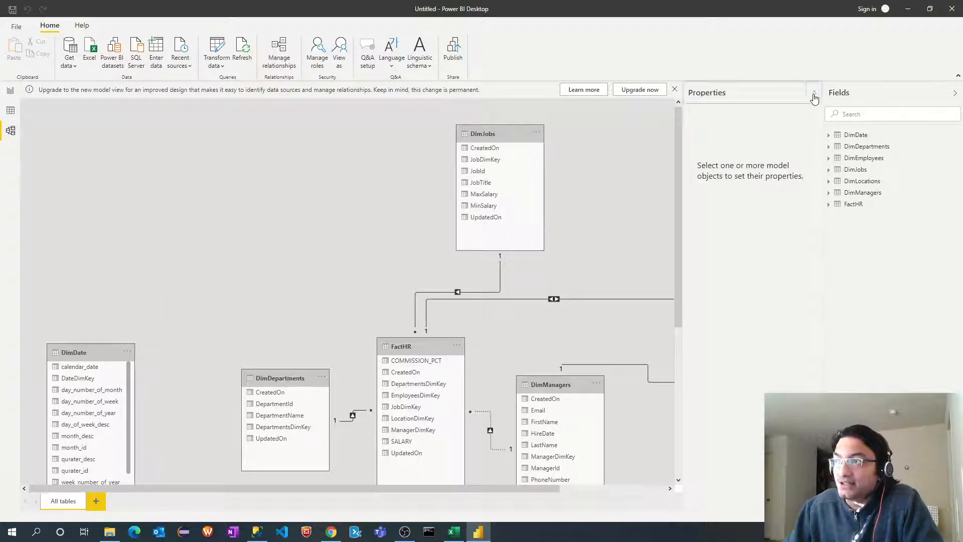
{"action": "left_click", "coordinate": [814, 94]}
{"action": "left_click", "coordinate": [955, 94]}
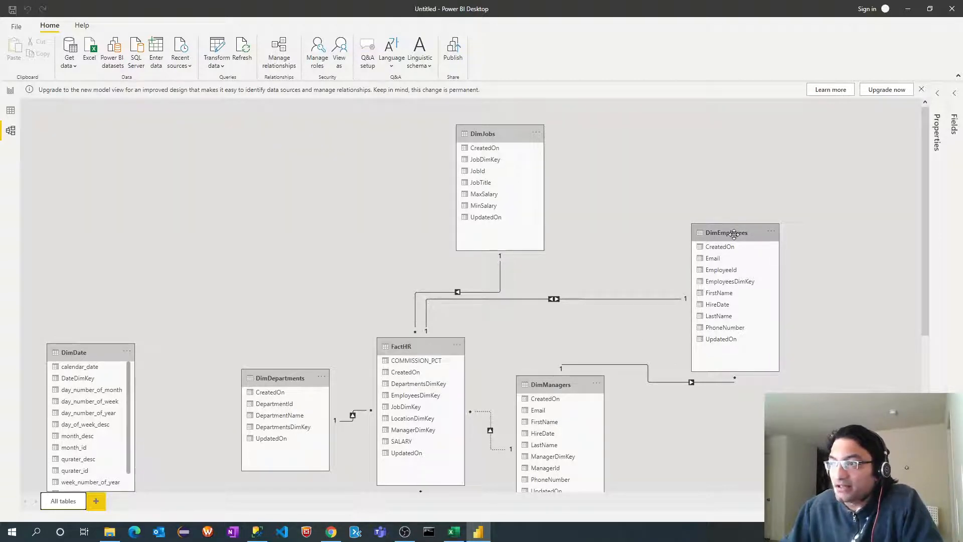
Step: Set the FactHR–DimEmployees relationship to Many to one cardinality with Single cross filter direction
{"action": "double_click", "coordinate": [625, 300]}
{"action": "left_click", "coordinate": [373, 341]}
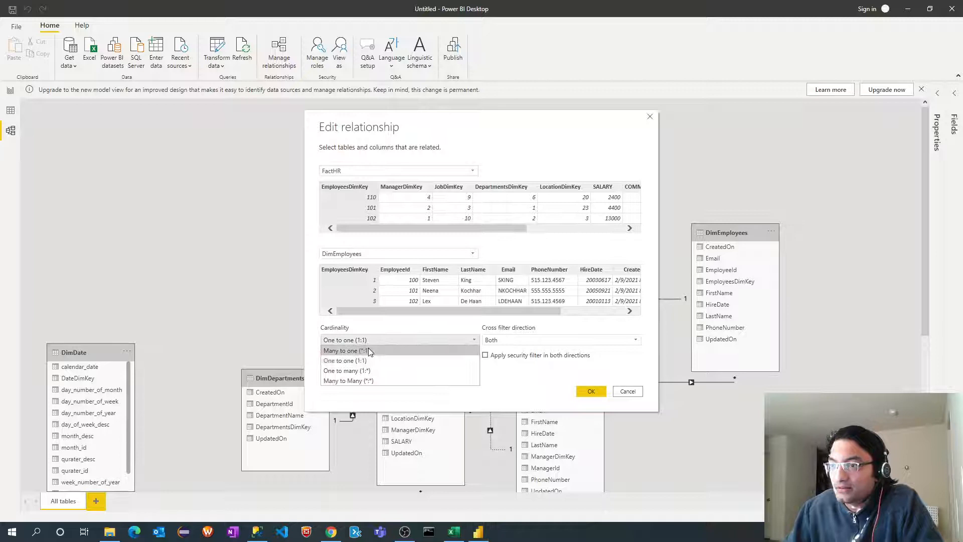
{"action": "left_click", "coordinate": [372, 353]}
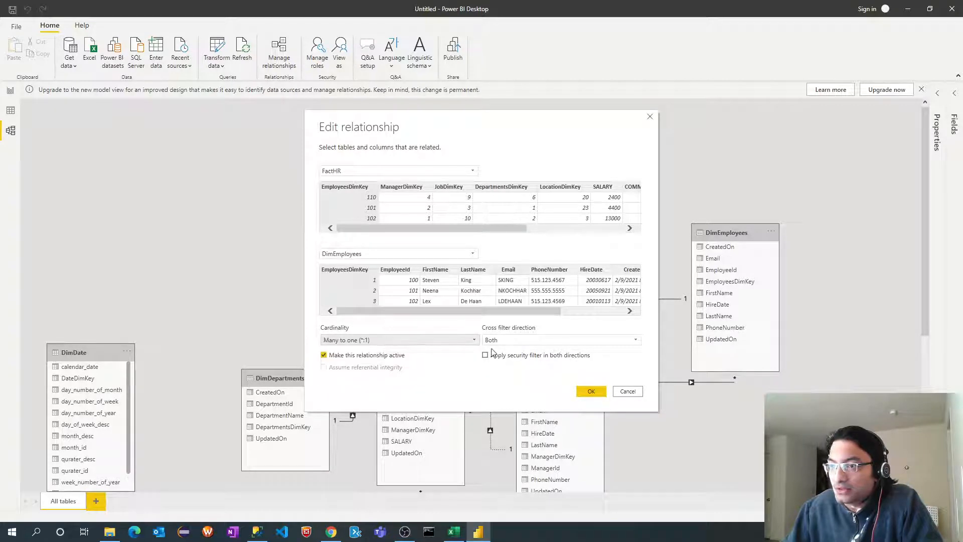
{"action": "left_click", "coordinate": [512, 342]}
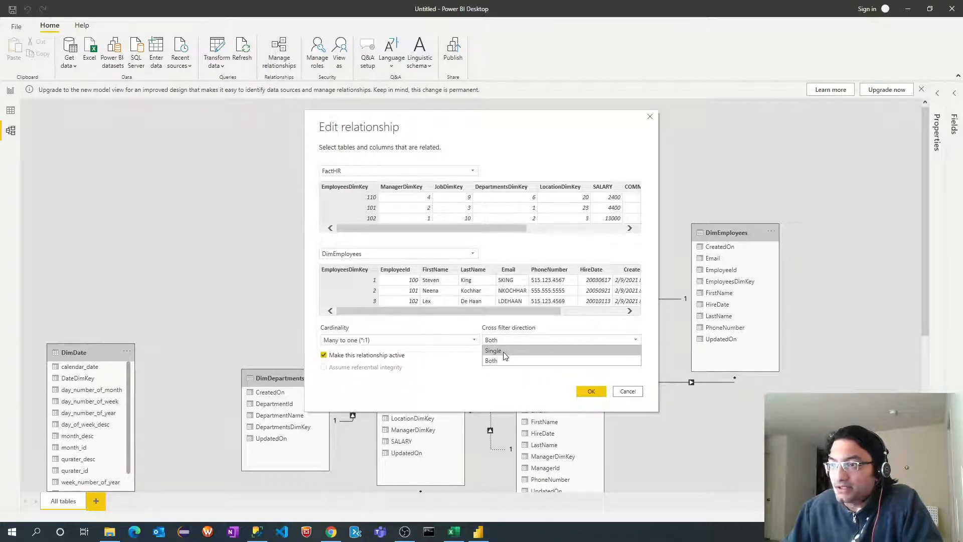
{"action": "left_click", "coordinate": [504, 352]}
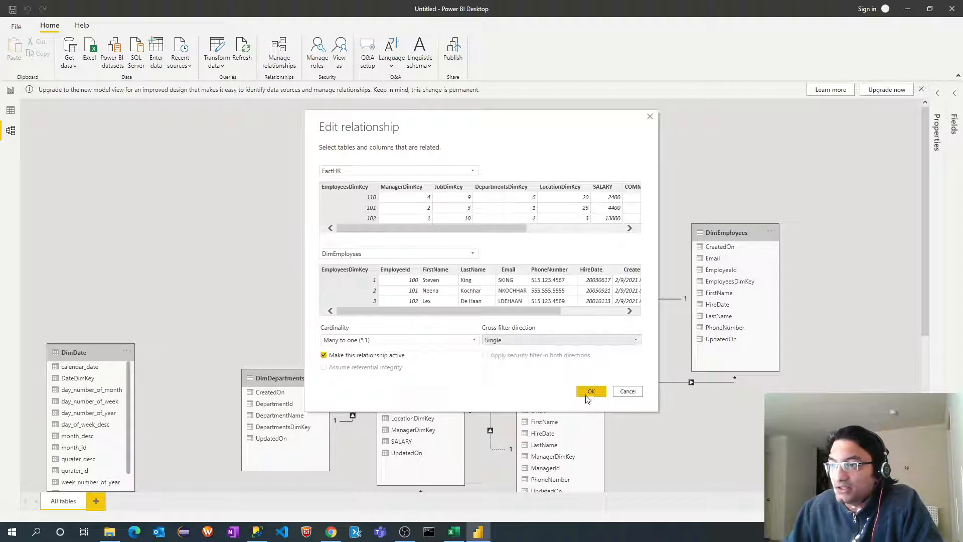
{"action": "left_click", "coordinate": [591, 392]}
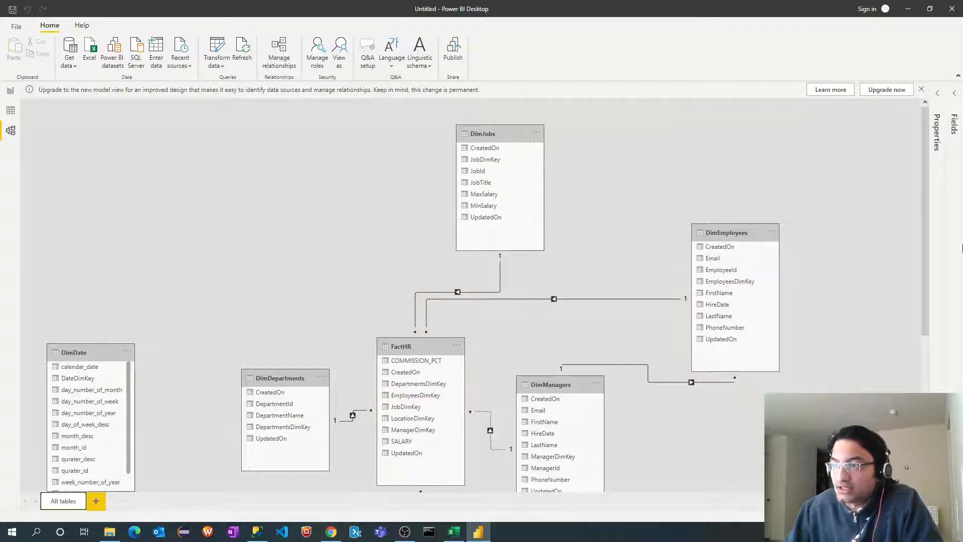
{"action": "scroll", "coordinate": [933, 250], "scroll_direction": "down", "scroll_amount": 2}
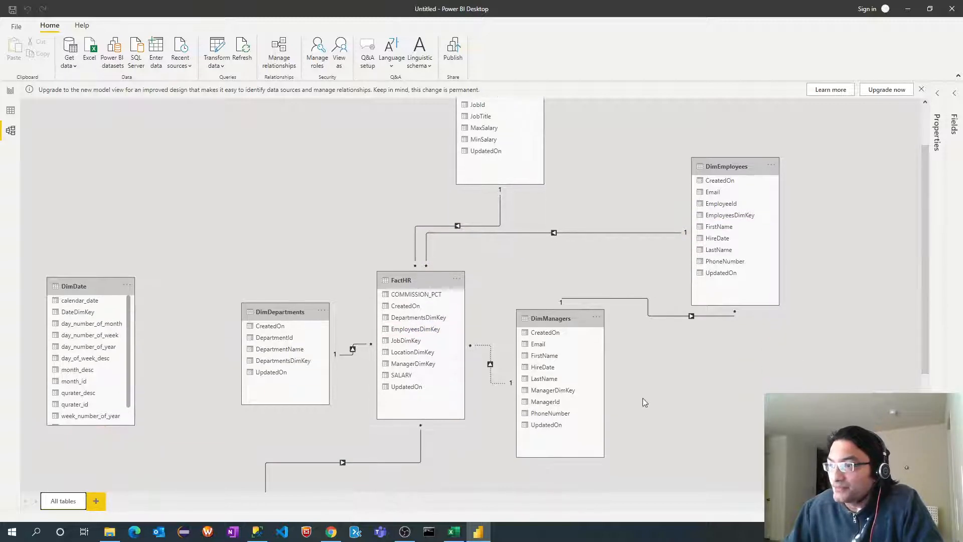
{"action": "left_click_drag", "start_coordinate": [555, 321], "coordinate": [613, 361]}
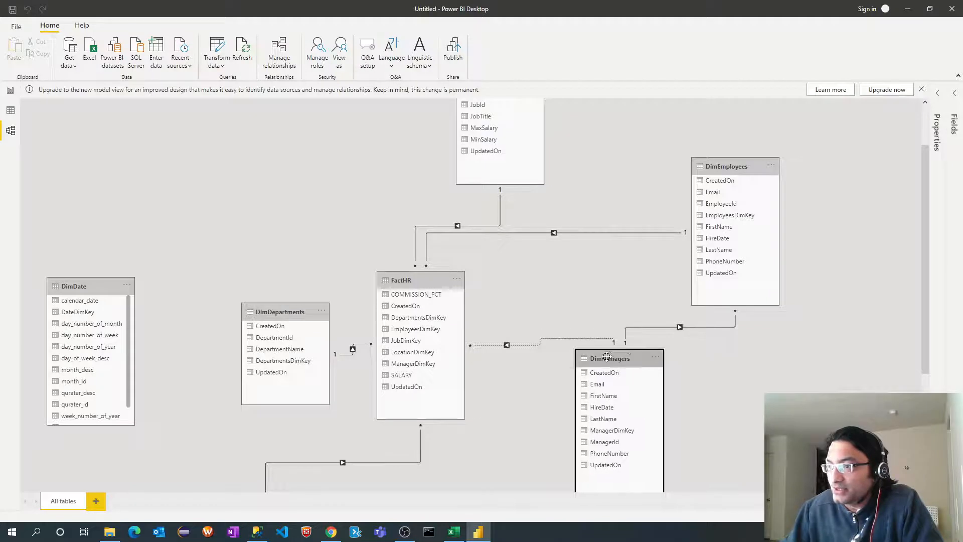
{"action": "double_click", "coordinate": [555, 345]}
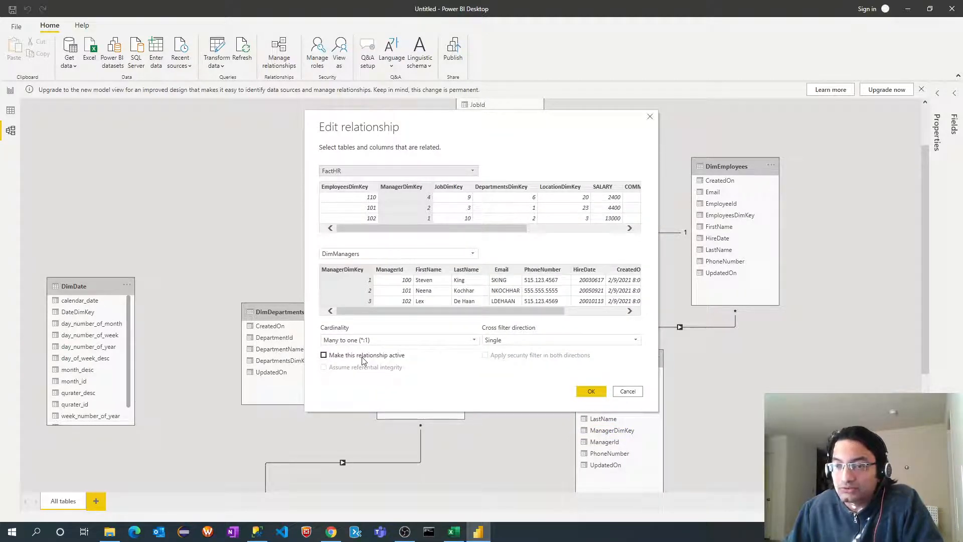
{"action": "left_click", "coordinate": [625, 393]}
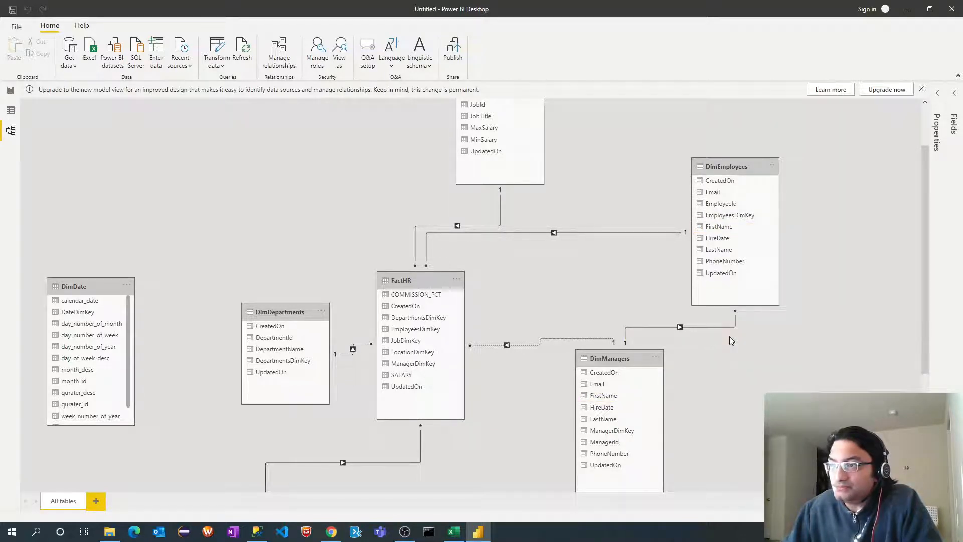
{"action": "key", "text": "Delete"}
{"action": "left_click", "coordinate": [533, 283]}
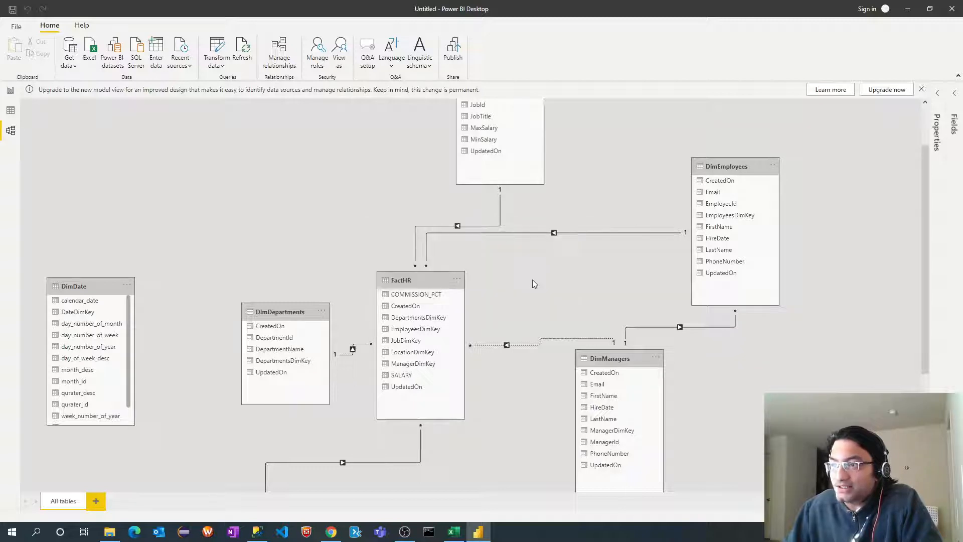
{"action": "left_click", "coordinate": [453, 531]}
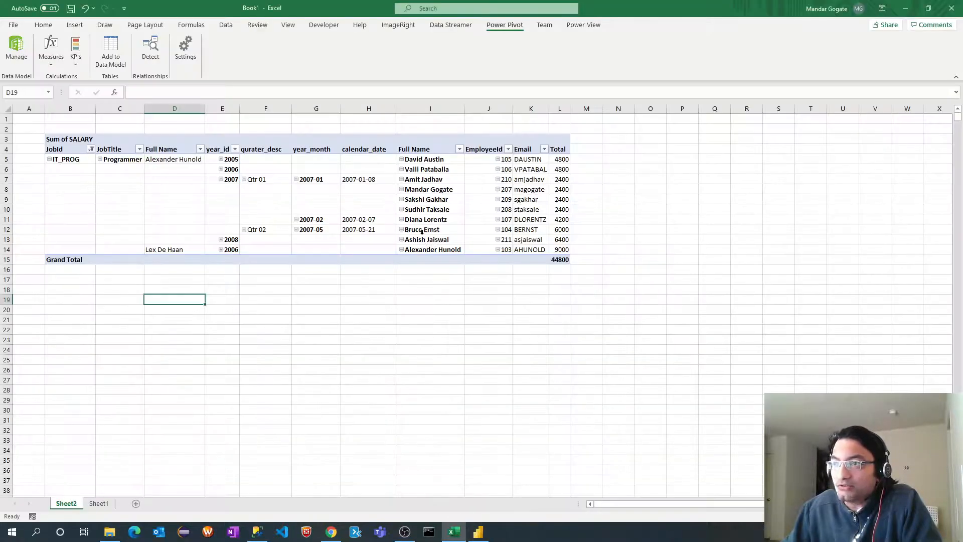
{"action": "key", "text": "alt+Tab"}
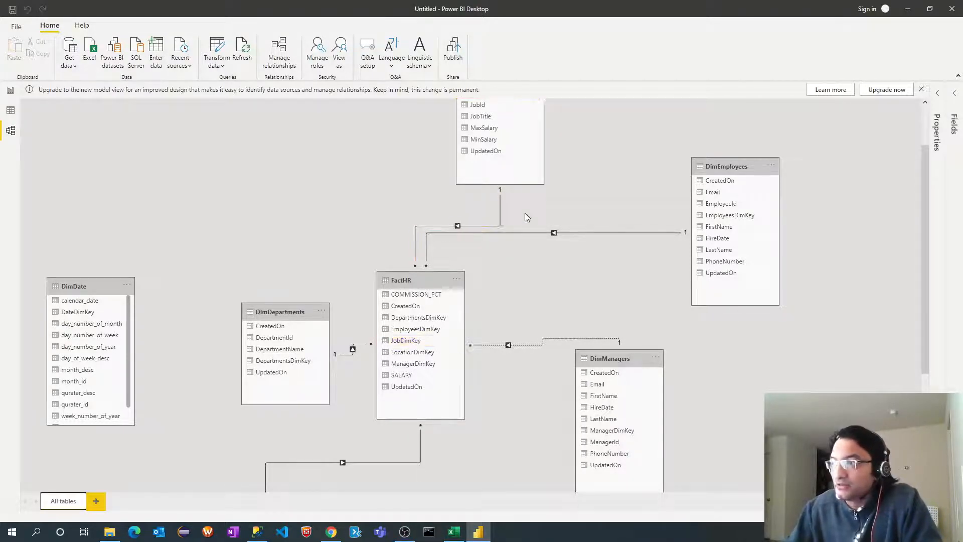
Step: Move to Data view and widen the Fields pane to reach the DimDate table
{"action": "right_click", "coordinate": [79, 289]}
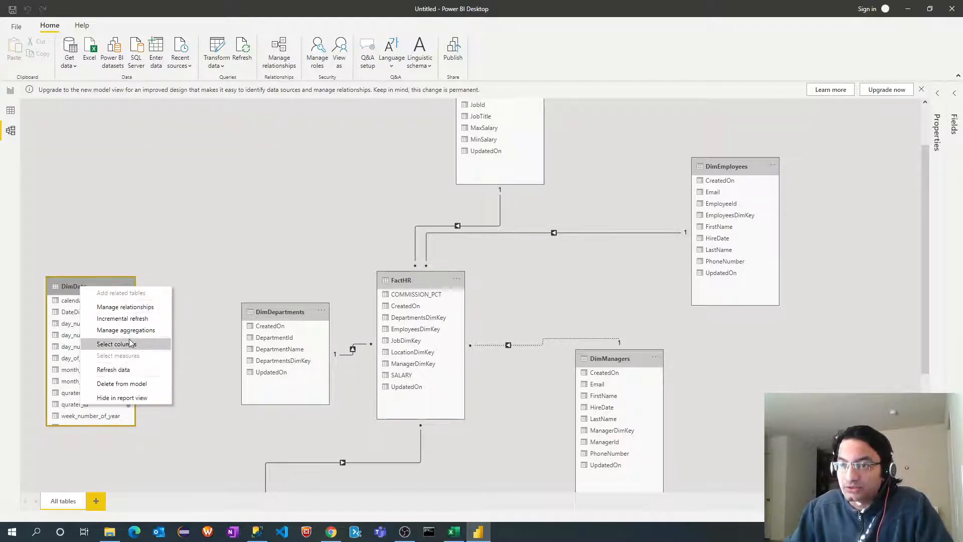
{"action": "left_click", "coordinate": [201, 221]}
{"action": "left_click", "coordinate": [11, 112]}
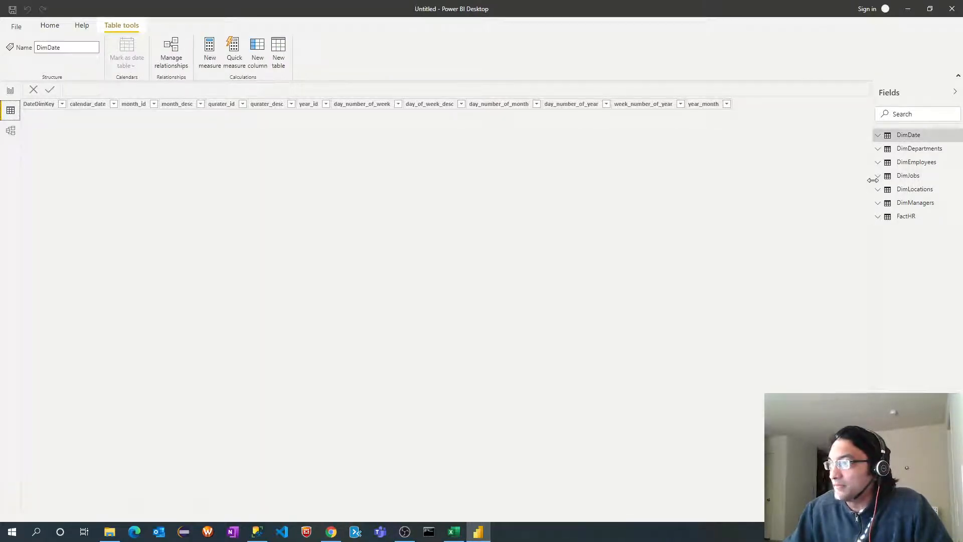
{"action": "left_click_drag", "start_coordinate": [873, 180], "coordinate": [817, 182]}
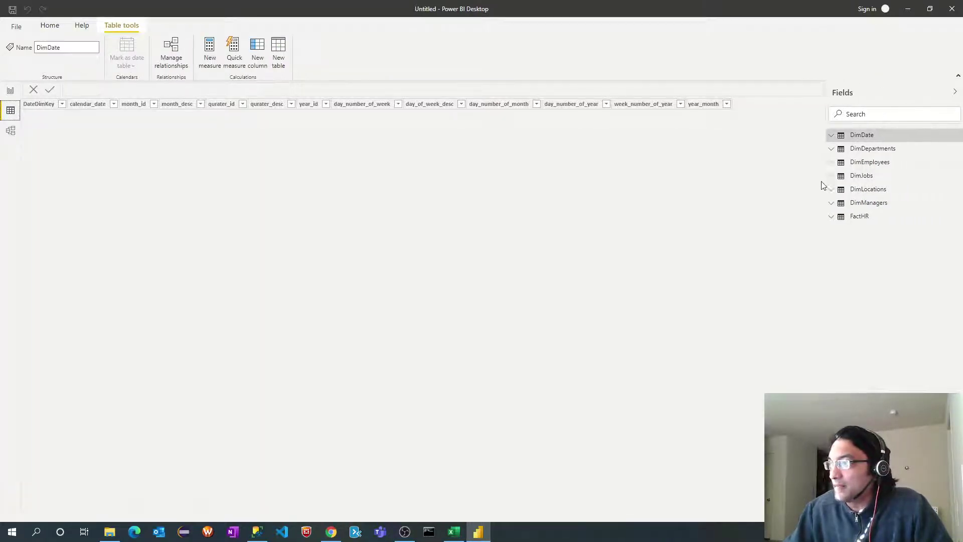
Step: Rename DimDate to DimDateEmployees and return to the model diagram
{"action": "right_click", "coordinate": [851, 138]}
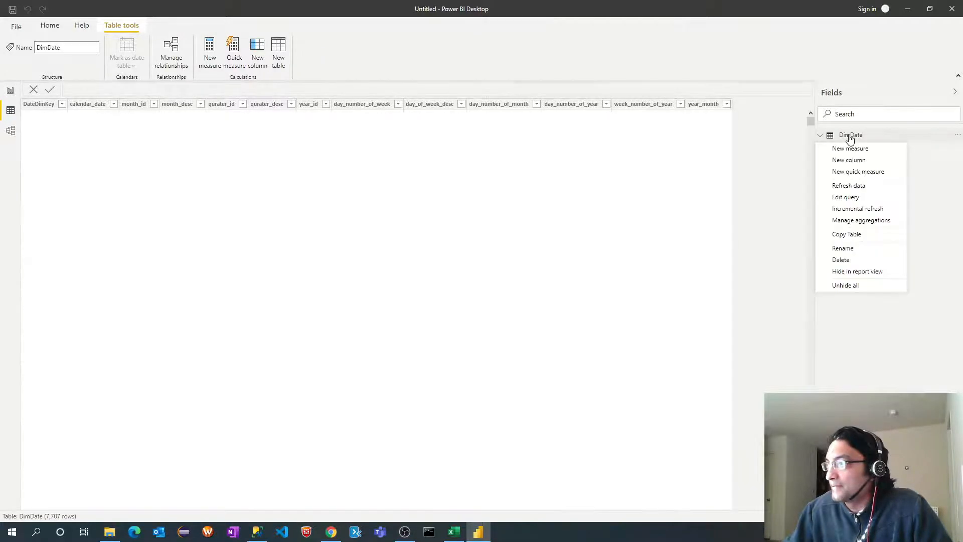
{"action": "left_click", "coordinate": [857, 249]}
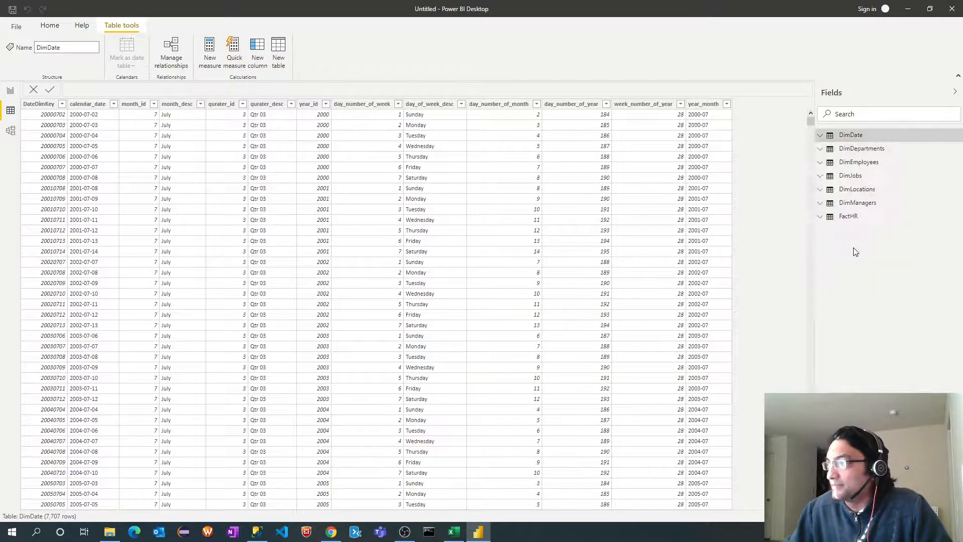
{"action": "key", "text": "End"}
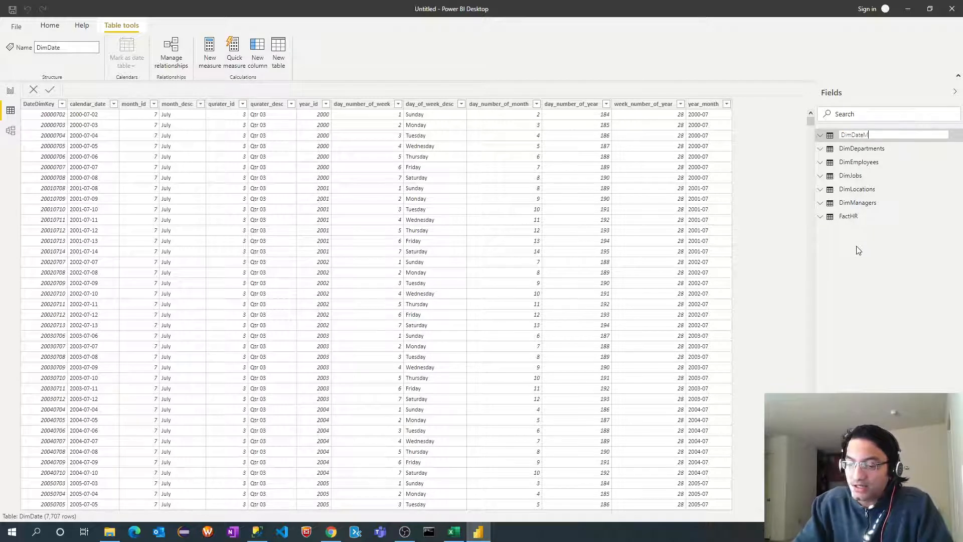
{"action": "type", "text": "Employees"}
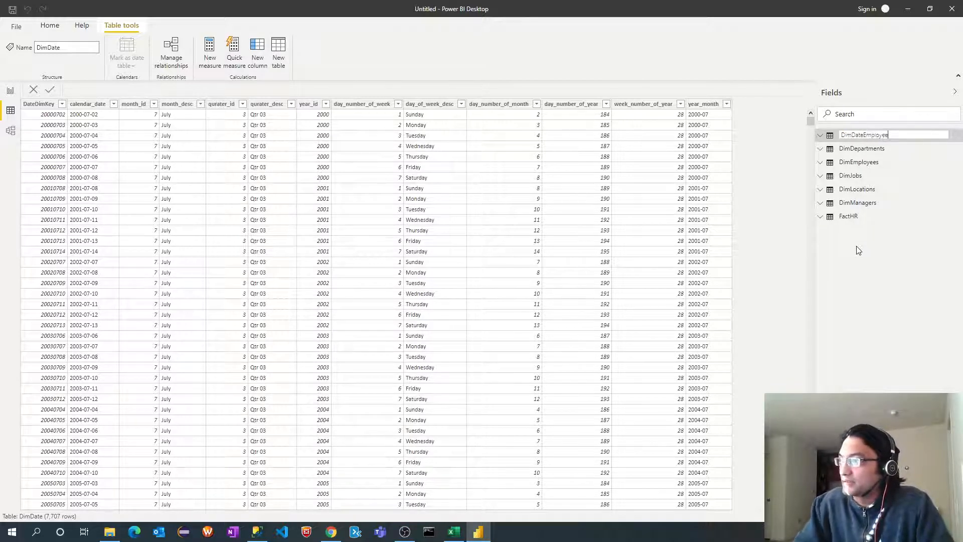
{"action": "key", "text": "Return"}
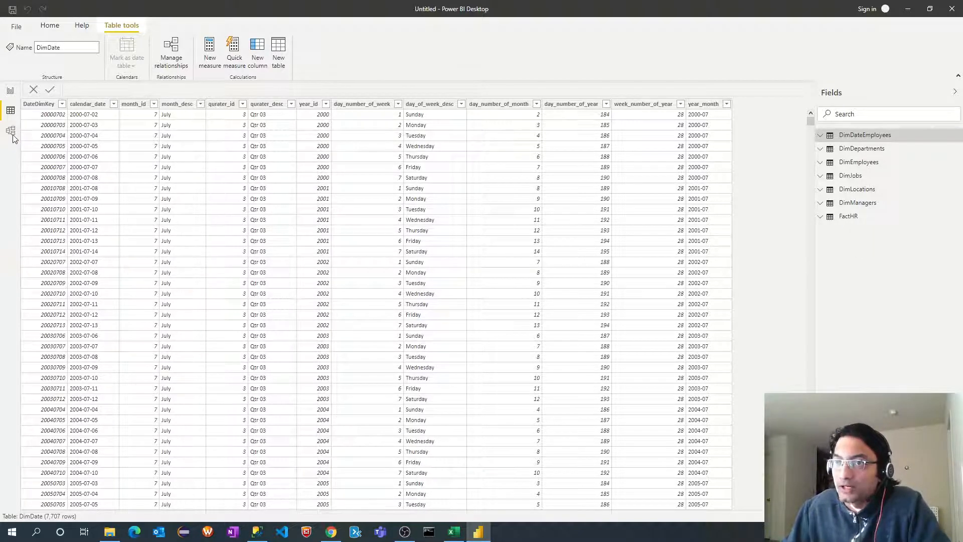
{"action": "left_click", "coordinate": [12, 134]}
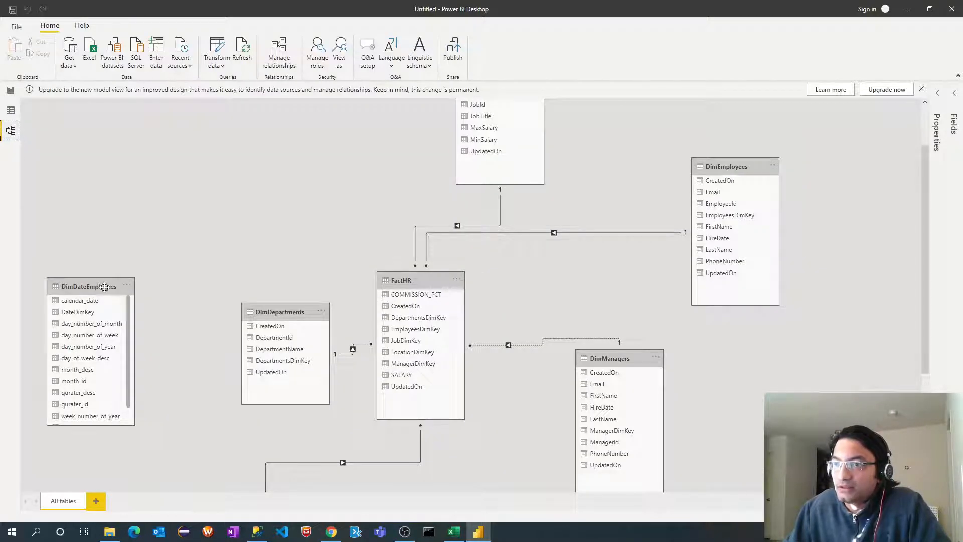
Step: Arrange the DimDateEmployees card beside DimEmployees in the model diagram
{"action": "left_click", "coordinate": [108, 291]}
{"action": "left_click_drag", "start_coordinate": [107, 292], "coordinate": [882, 275]}
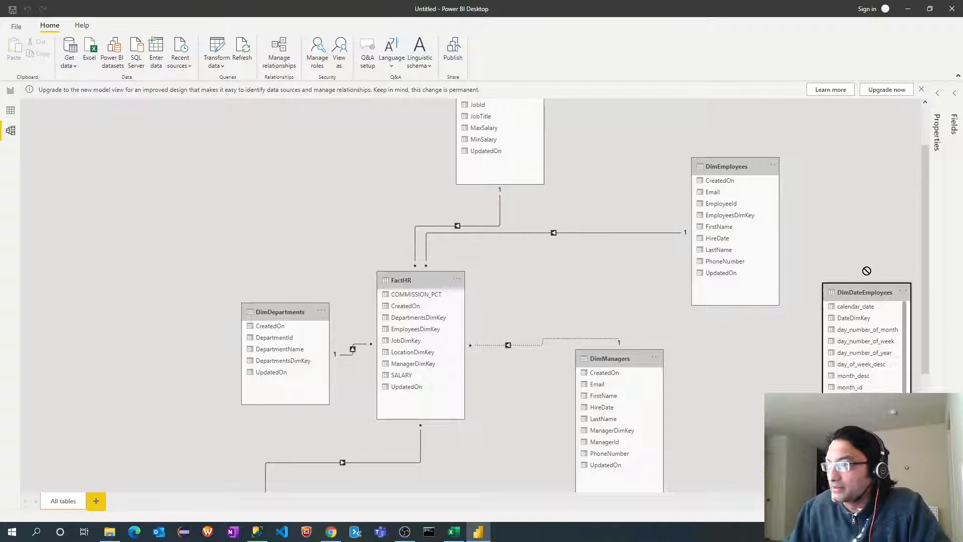
{"action": "left_click_drag", "start_coordinate": [725, 166], "coordinate": [673, 163]}
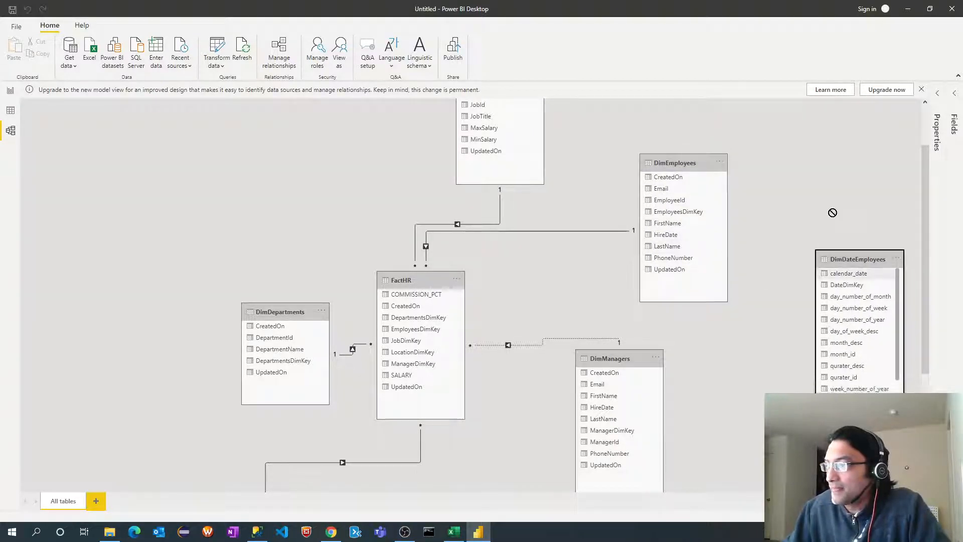
{"action": "left_click_drag", "start_coordinate": [850, 271], "coordinate": [833, 191]}
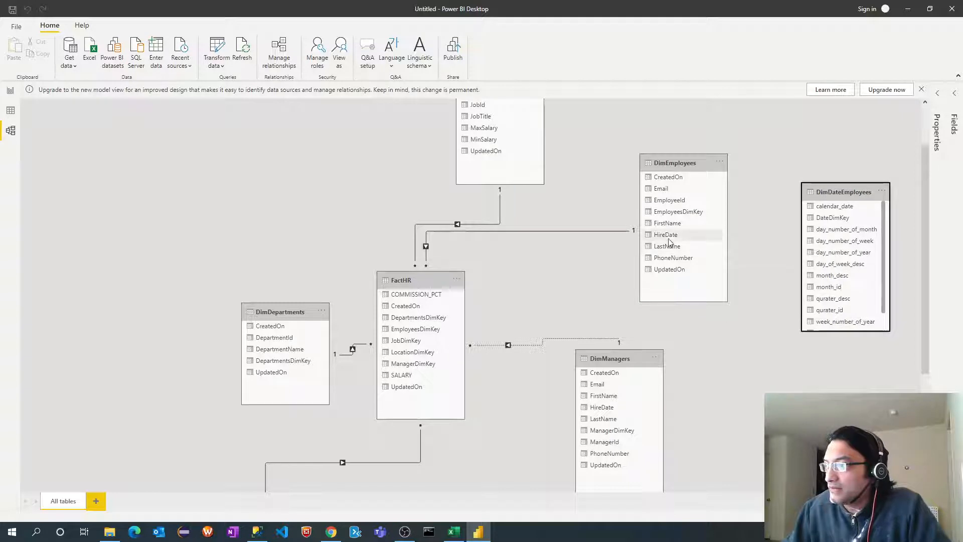
Step: Relate DimEmployees' HireDate to DimDateEmployees' DateDimKey
{"action": "left_click", "coordinate": [667, 235]}
{"action": "left_click", "coordinate": [835, 213]}
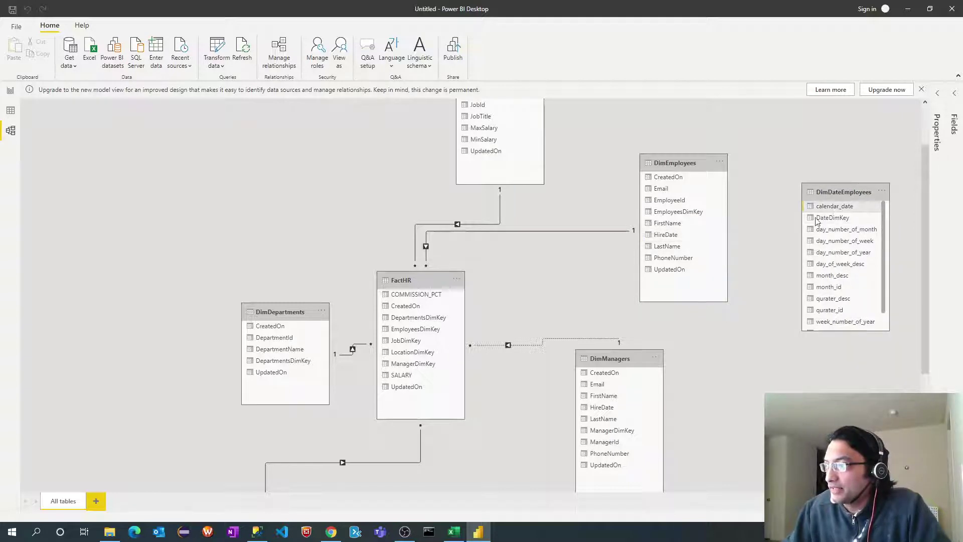
{"action": "left_click", "coordinate": [666, 240]}
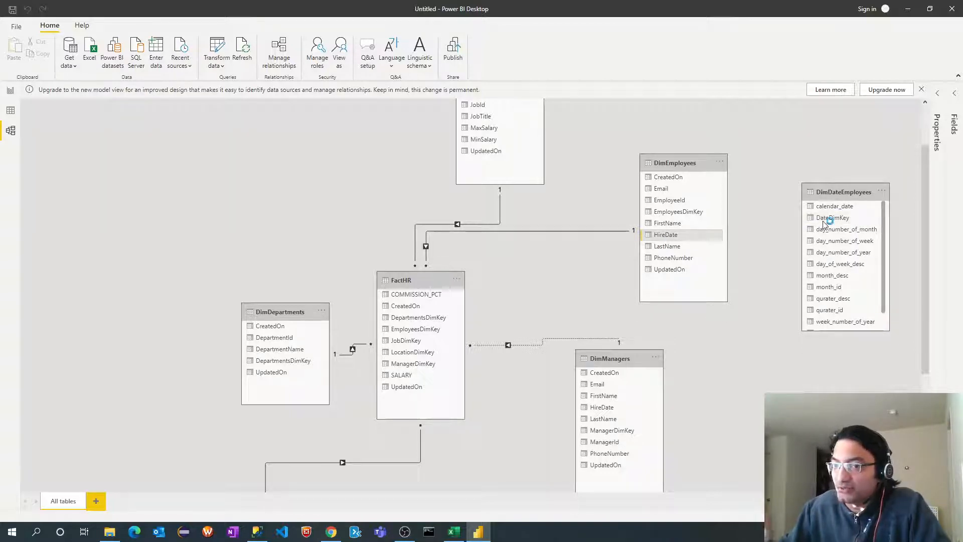
{"action": "left_click_drag", "start_coordinate": [813, 218], "coordinate": [816, 220]}
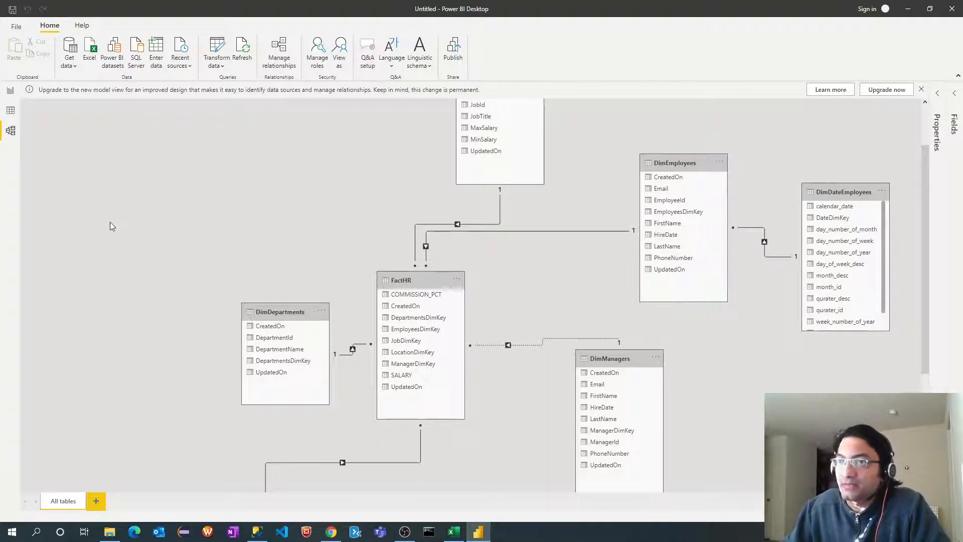
Step: Re-import the DimDate table from the DW database on localhost via Get data > SQL Server
{"action": "left_click", "coordinate": [72, 69]}
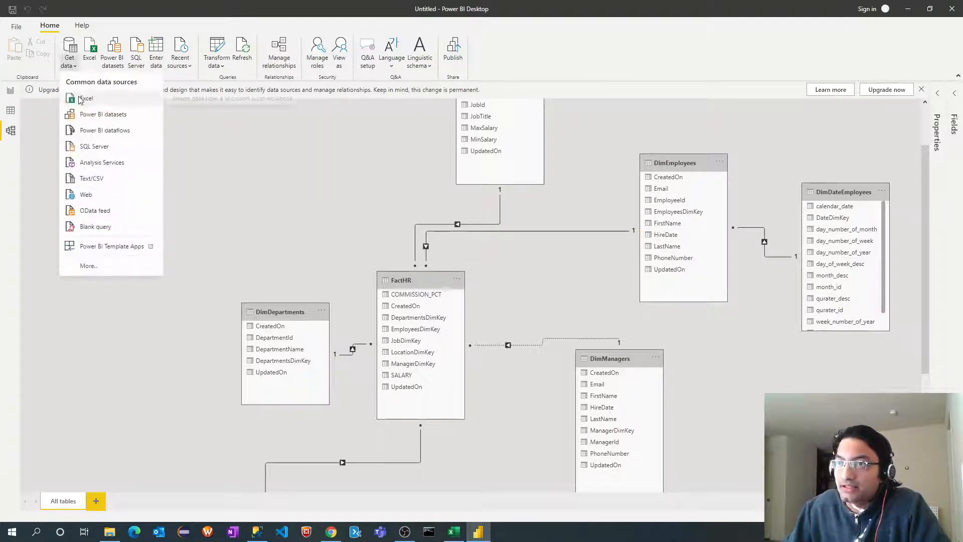
{"action": "left_click", "coordinate": [94, 146]}
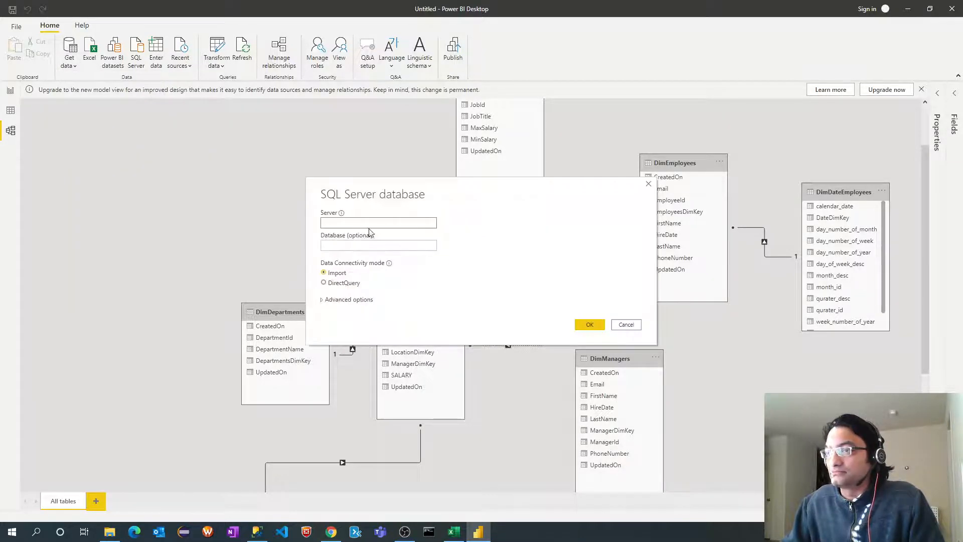
{"action": "type", "text": "c"}
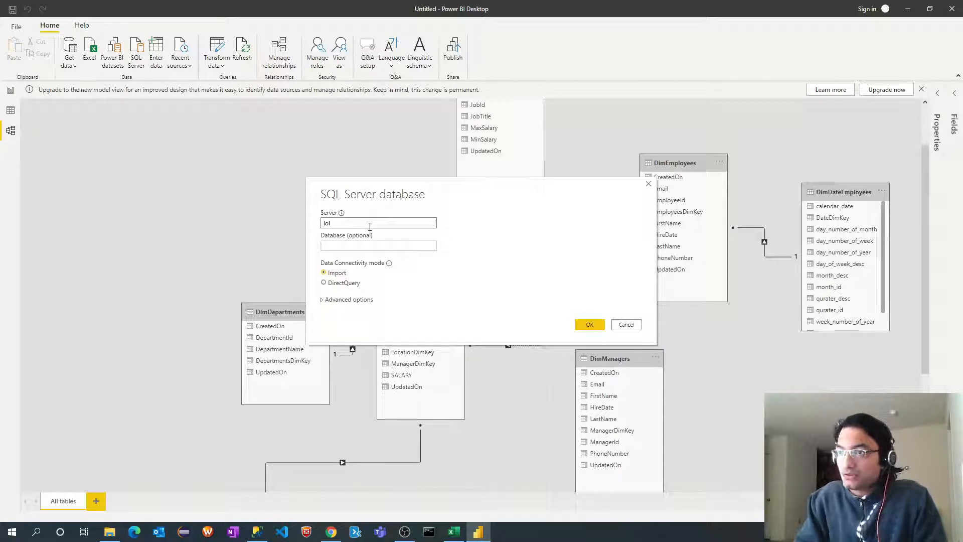
{"action": "type", "text": "alhost"}
{"action": "key", "text": "Tab"}
{"action": "type", "text": "DW"}
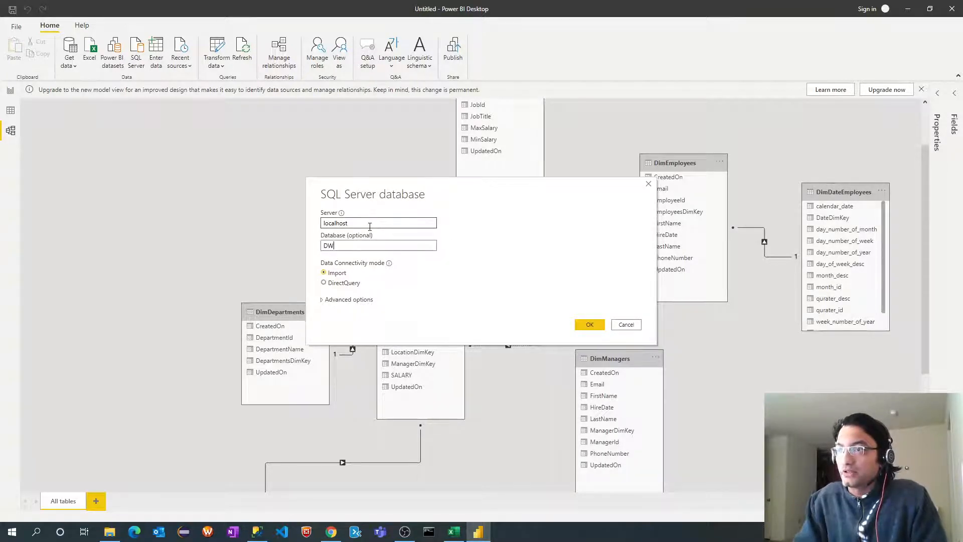
{"action": "left_click", "coordinate": [590, 325]}
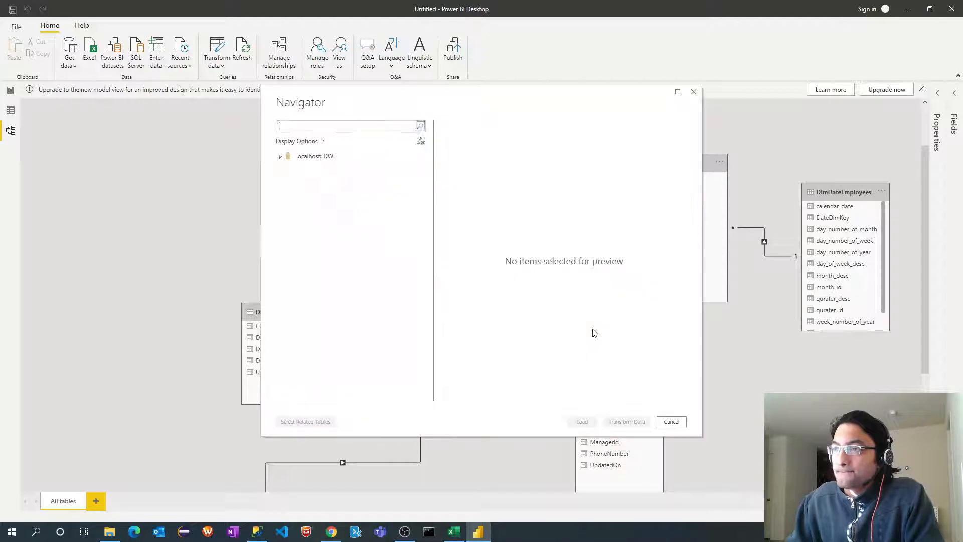
{"action": "left_click", "coordinate": [292, 168]}
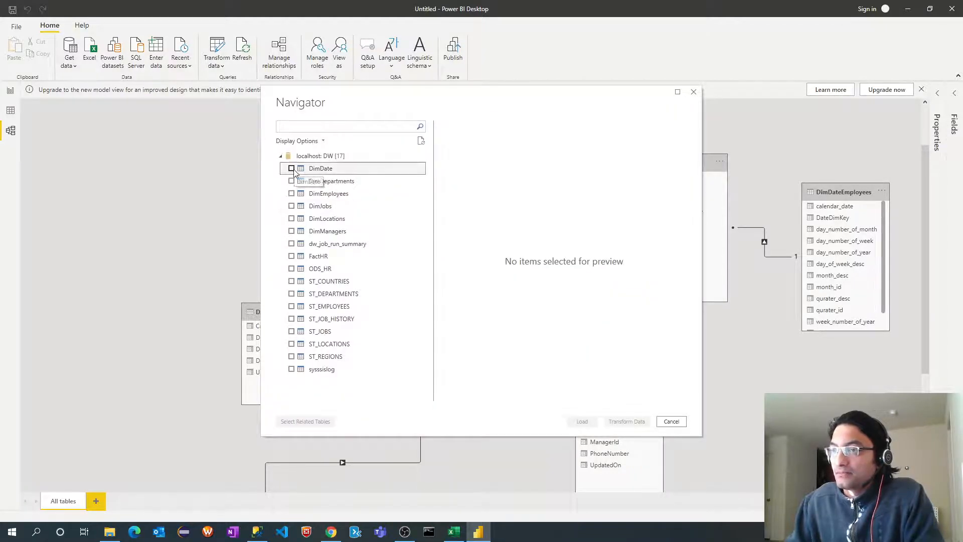
{"action": "left_click", "coordinate": [583, 423]}
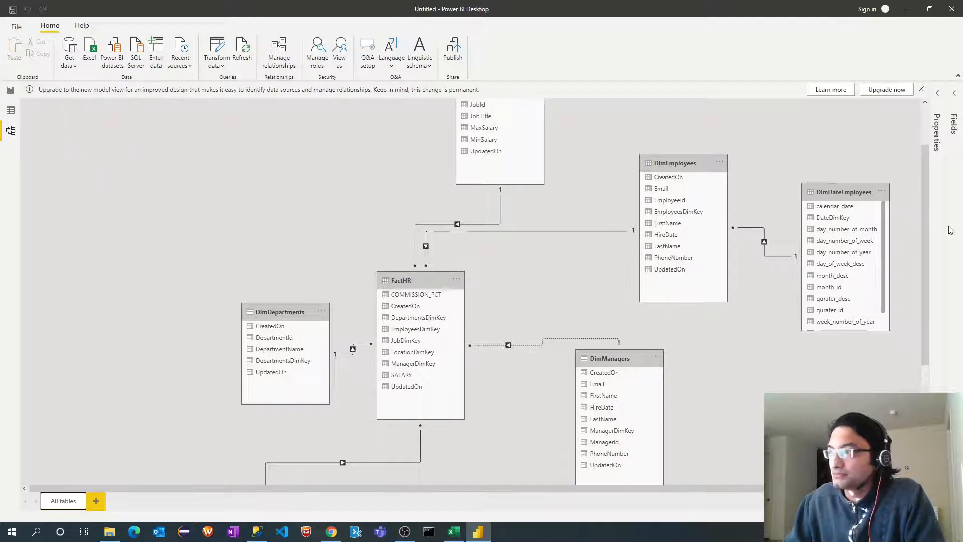
{"action": "scroll", "coordinate": [929, 239], "scroll_direction": "up", "scroll_amount": 2}
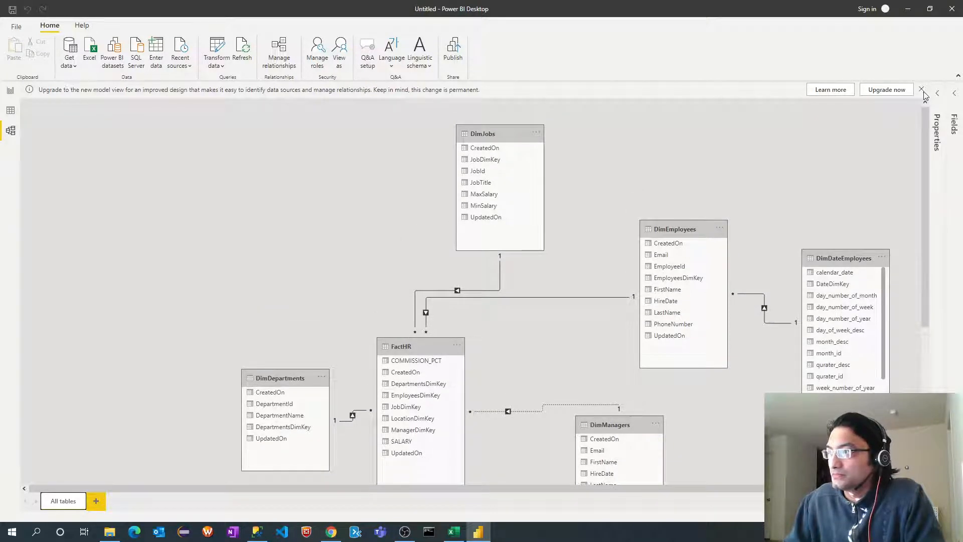
Step: Dismiss the upgrade notice and position DimDate at lower right with DimManagers beside it
{"action": "left_click", "coordinate": [922, 90]}
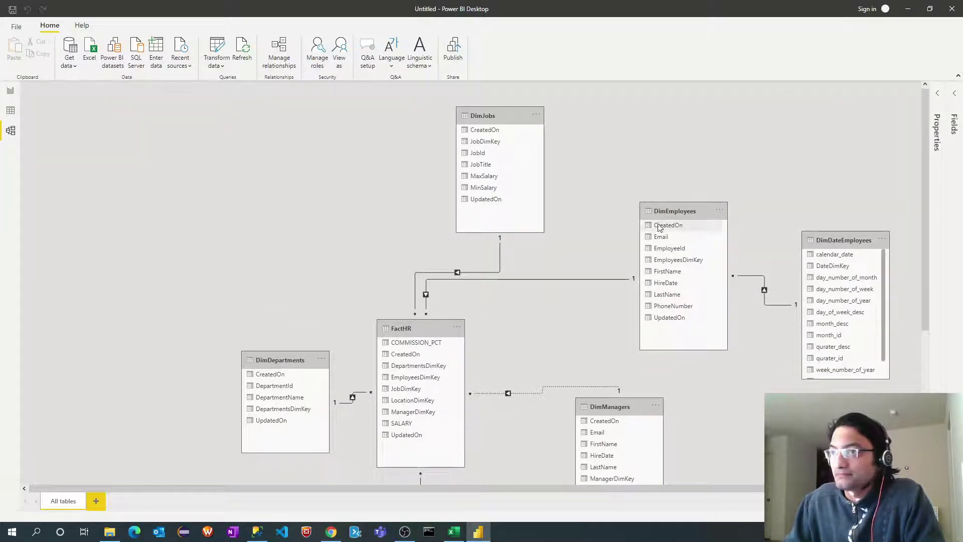
{"action": "left_click", "coordinate": [545, 489]}
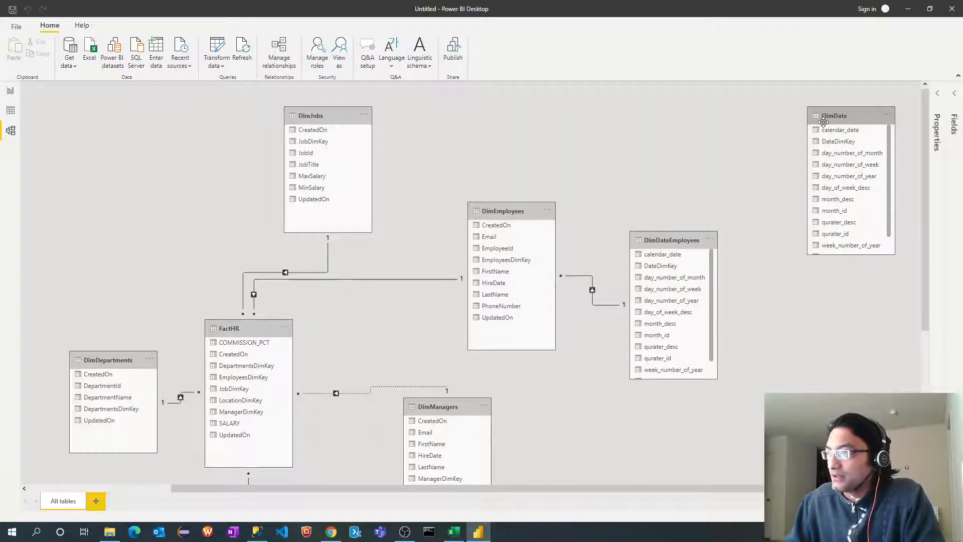
{"action": "left_click_drag", "start_coordinate": [824, 121], "coordinate": [724, 415]}
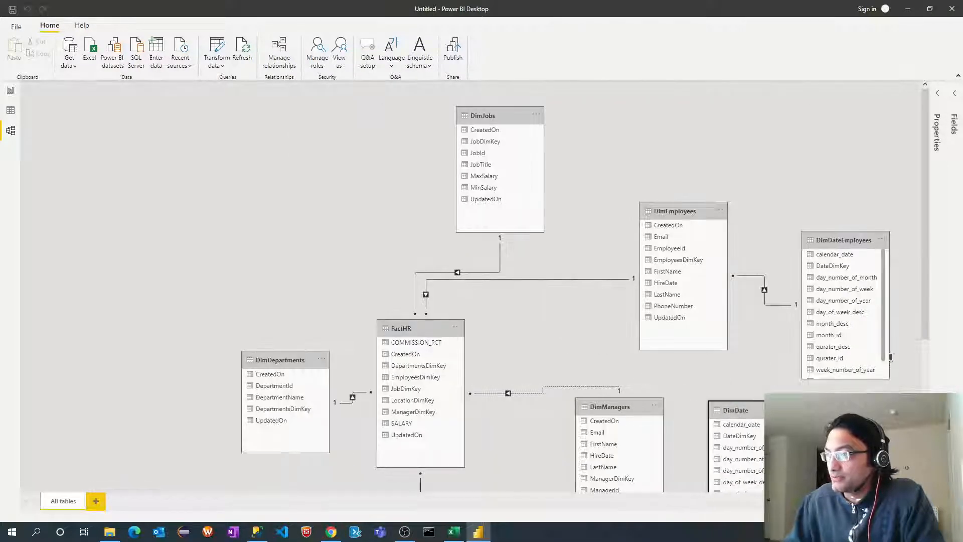
{"action": "scroll", "coordinate": [923, 320], "scroll_direction": "down", "scroll_amount": 5}
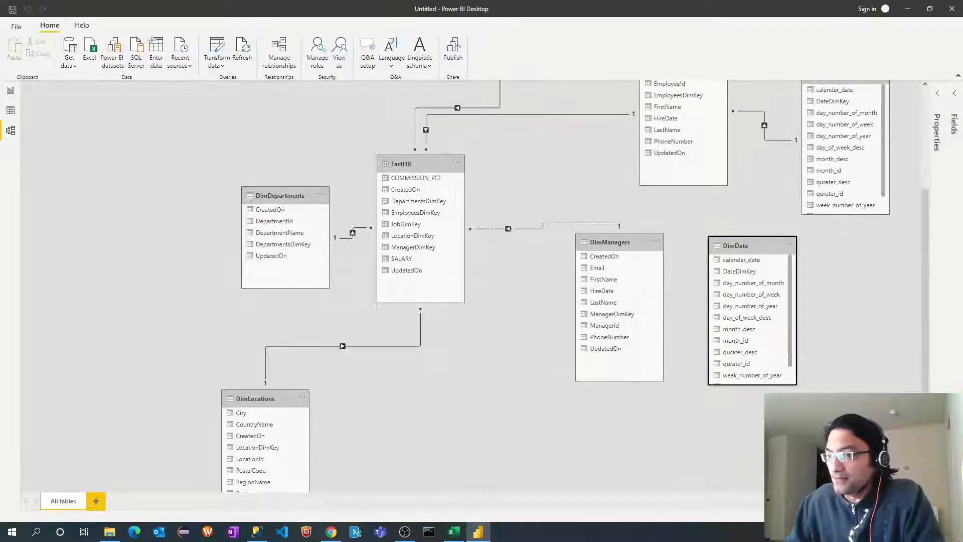
{"action": "left_click_drag", "start_coordinate": [612, 246], "coordinate": [574, 275]}
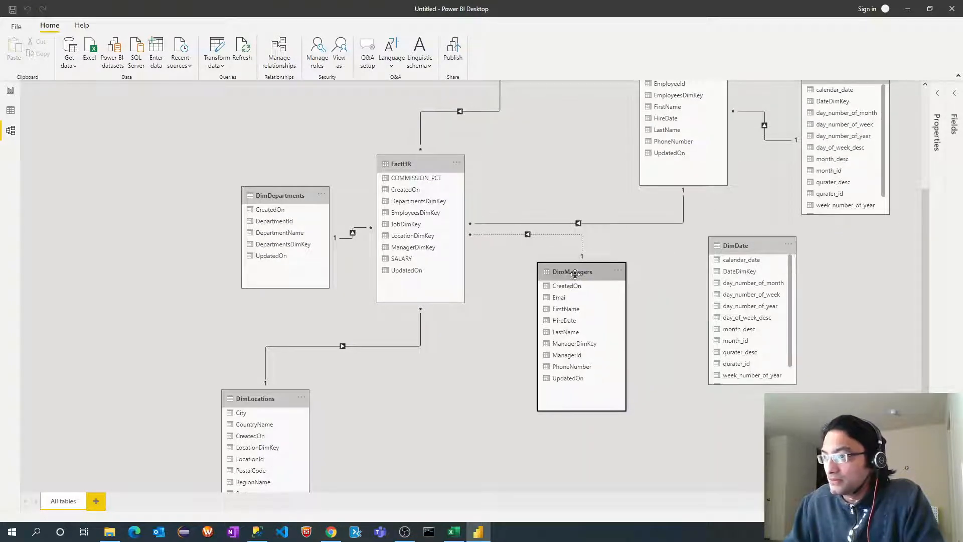
Step: Relate DimManagers' HireDate to DimDate's DateDimKey
{"action": "left_click", "coordinate": [566, 321]}
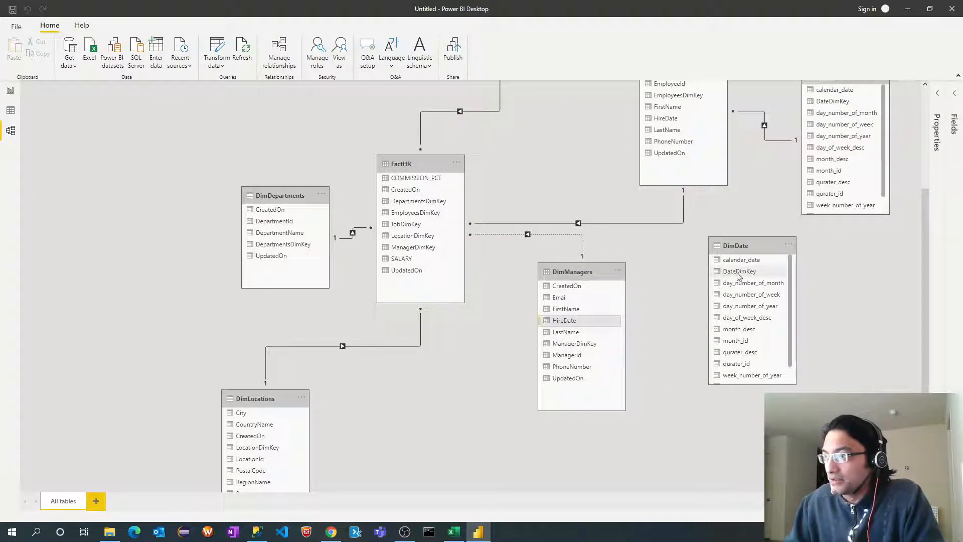
{"action": "mouse_move", "coordinate": [566, 321]}
{"action": "left_mouse_down"}
{"action": "mouse_move", "coordinate": [710, 277]}
{"action": "mouse_move", "coordinate": [731, 280]}
{"action": "left_mouse_up"}
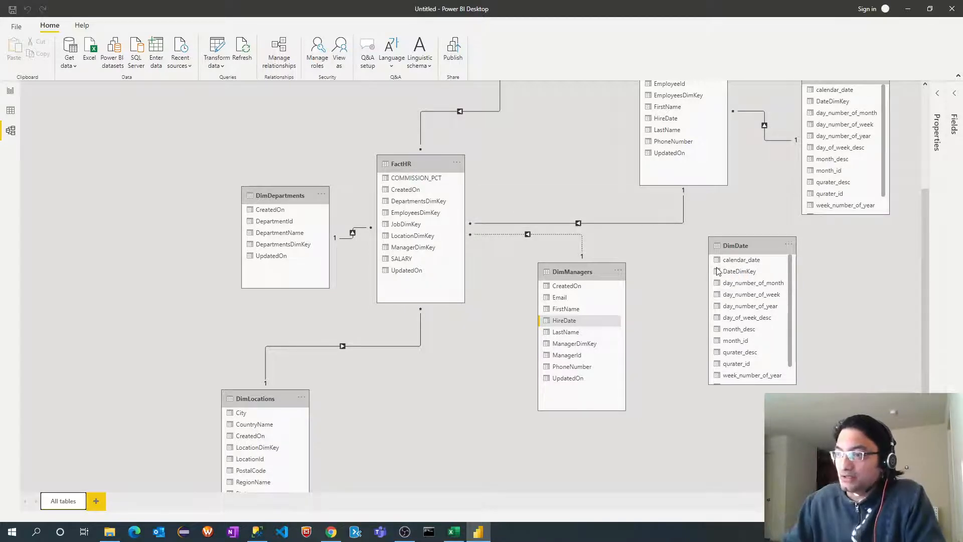
{"action": "left_click_drag", "start_coordinate": [731, 279], "coordinate": [731, 280]}
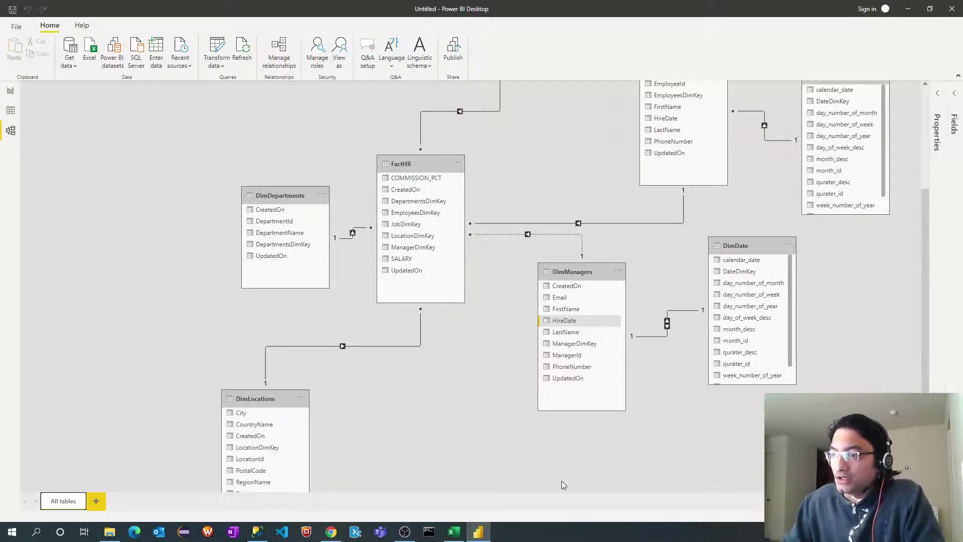
Step: Set the DimManagers–DimDate relationship's cardinality to Many to one
{"action": "double_click", "coordinate": [684, 311]}
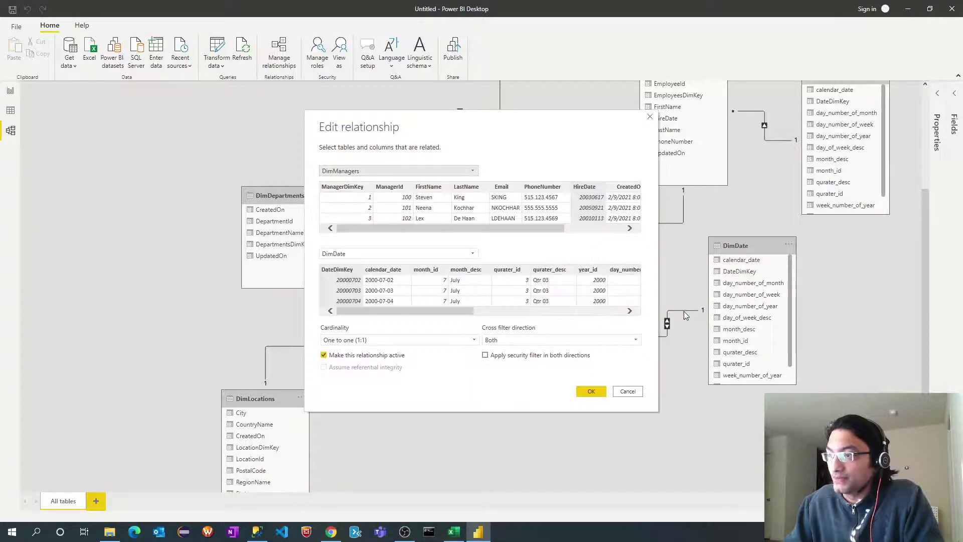
{"action": "left_click", "coordinate": [452, 339]}
{"action": "left_click", "coordinate": [431, 353]}
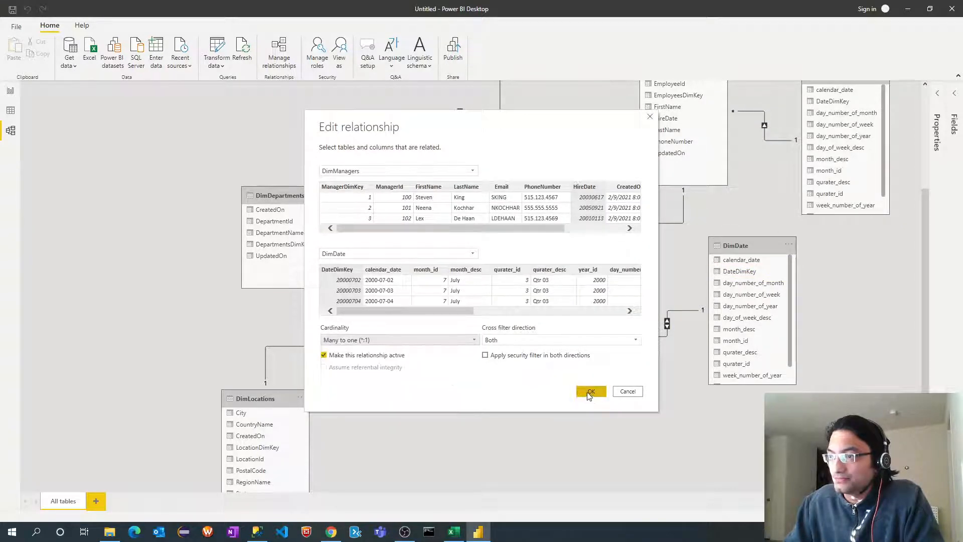
{"action": "left_click", "coordinate": [591, 392]}
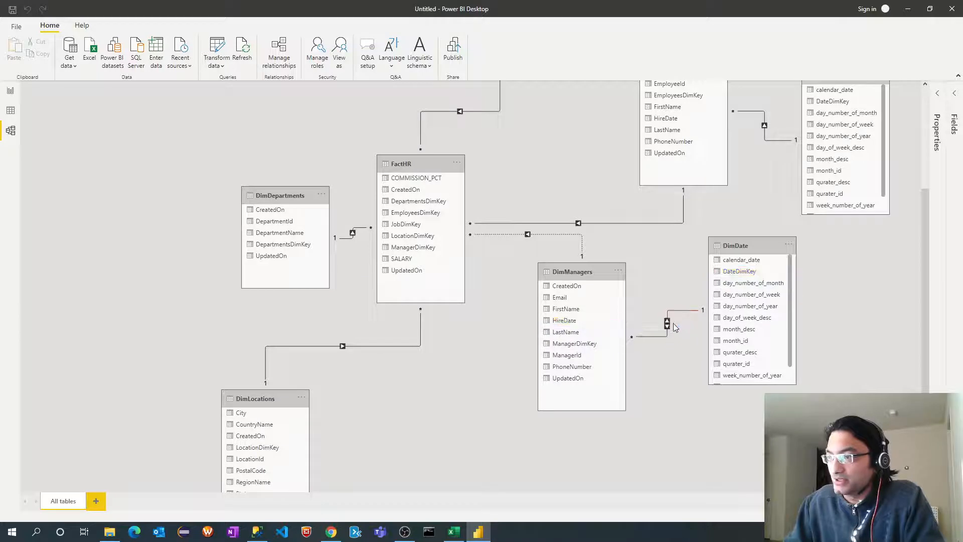
Step: Set the same relationship's cross filter direction to Single
{"action": "double_click", "coordinate": [673, 323]}
{"action": "left_click", "coordinate": [586, 340]}
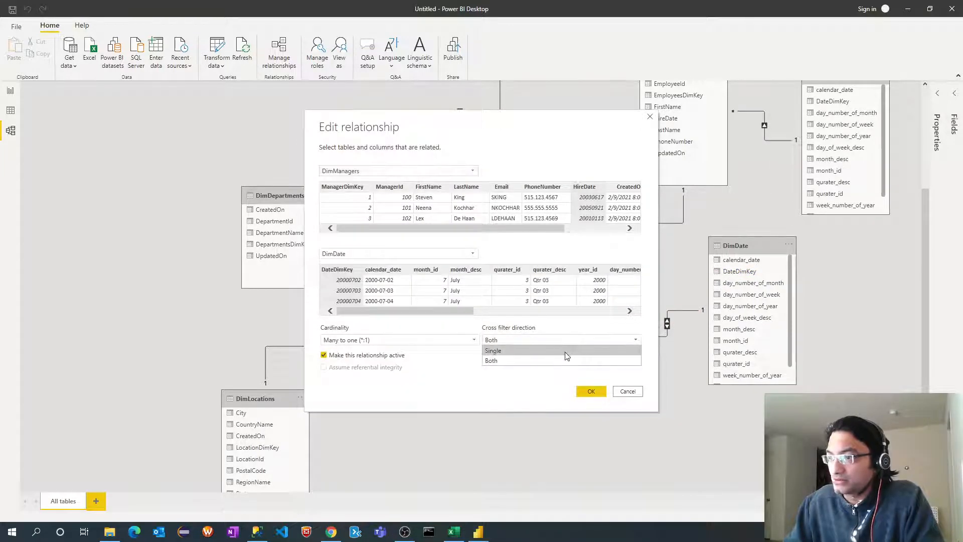
{"action": "left_click", "coordinate": [566, 352]}
{"action": "left_click", "coordinate": [591, 392]}
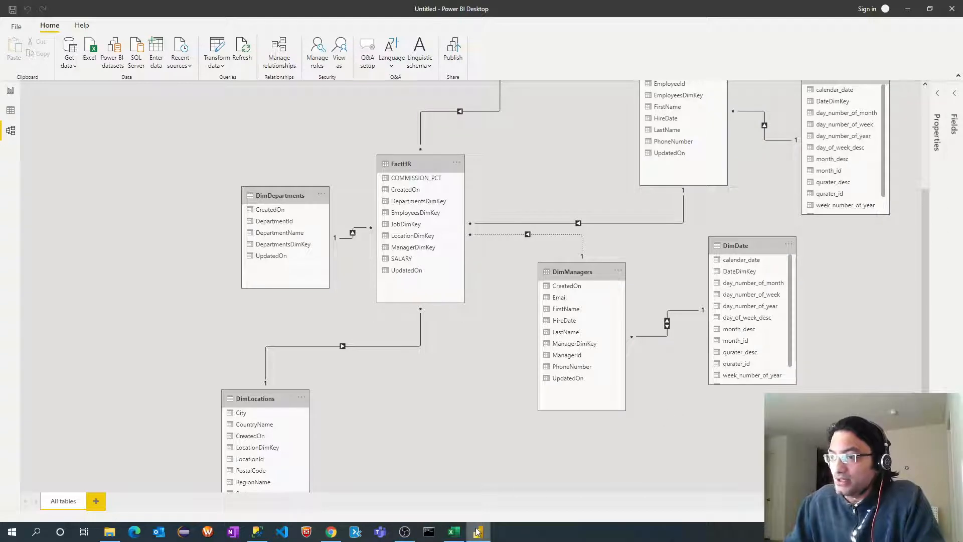
{"action": "left_click", "coordinate": [454, 532]}
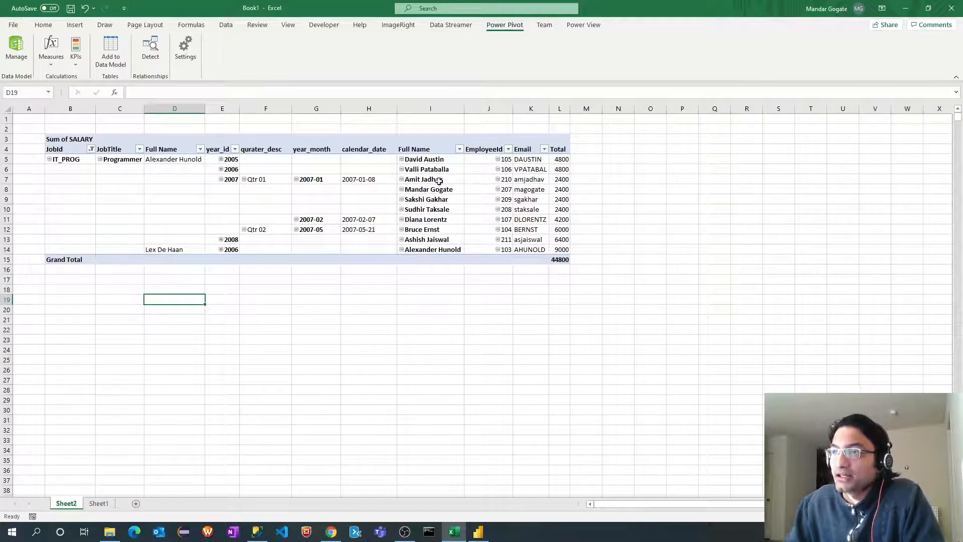
{"action": "key", "text": "alt+Tab"}
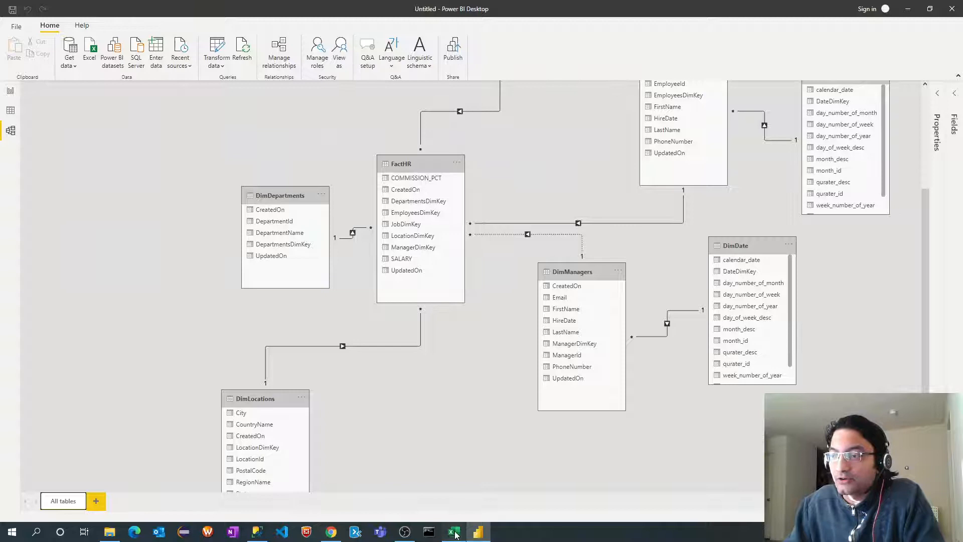
{"action": "left_click", "coordinate": [454, 531]}
{"action": "mouse_move", "coordinate": [428, 240]}
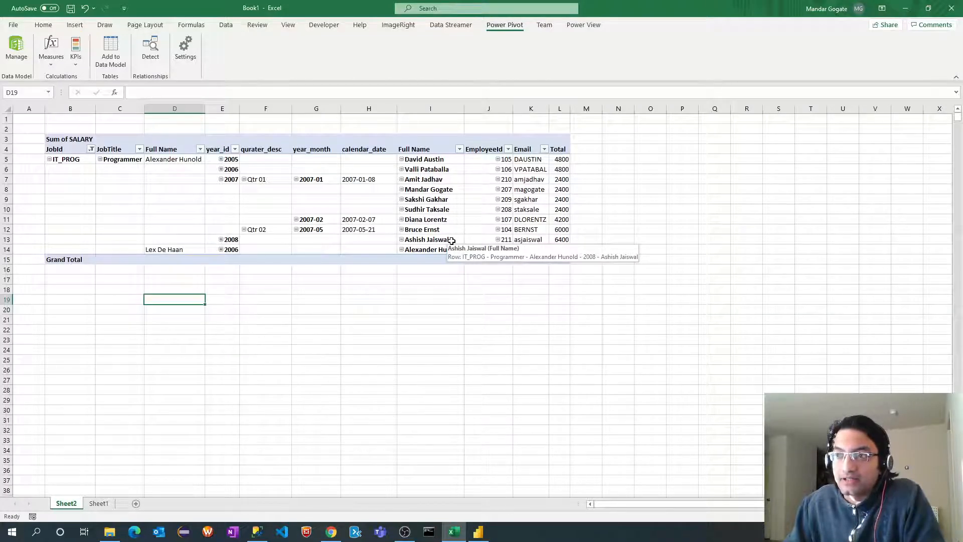
{"action": "left_click", "coordinate": [478, 532]}
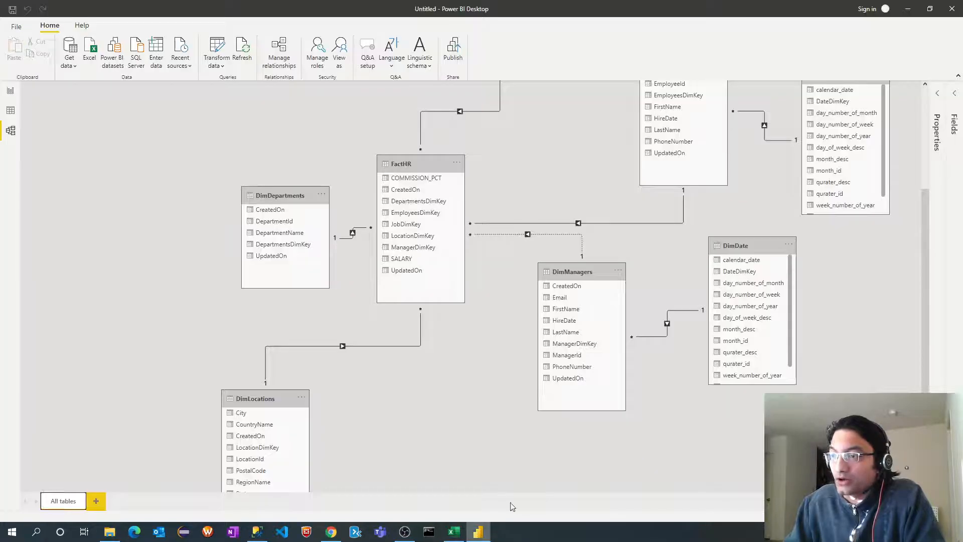
Step: Switch to Report view, widen the side panes and expand DimEmployees' field list
{"action": "left_click", "coordinate": [10, 92]}
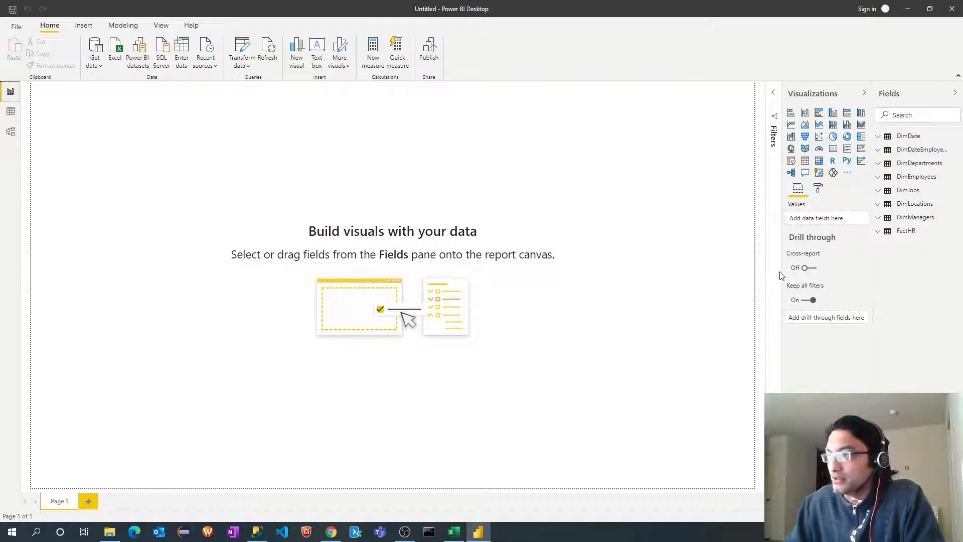
{"action": "left_click_drag", "start_coordinate": [783, 271], "coordinate": [657, 276]}
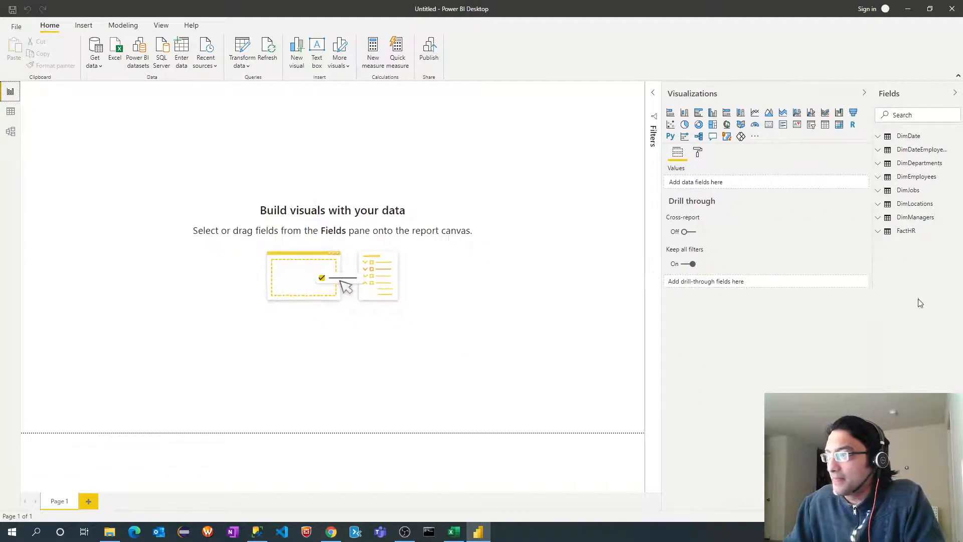
{"action": "left_click_drag", "start_coordinate": [873, 315], "coordinate": [718, 324]}
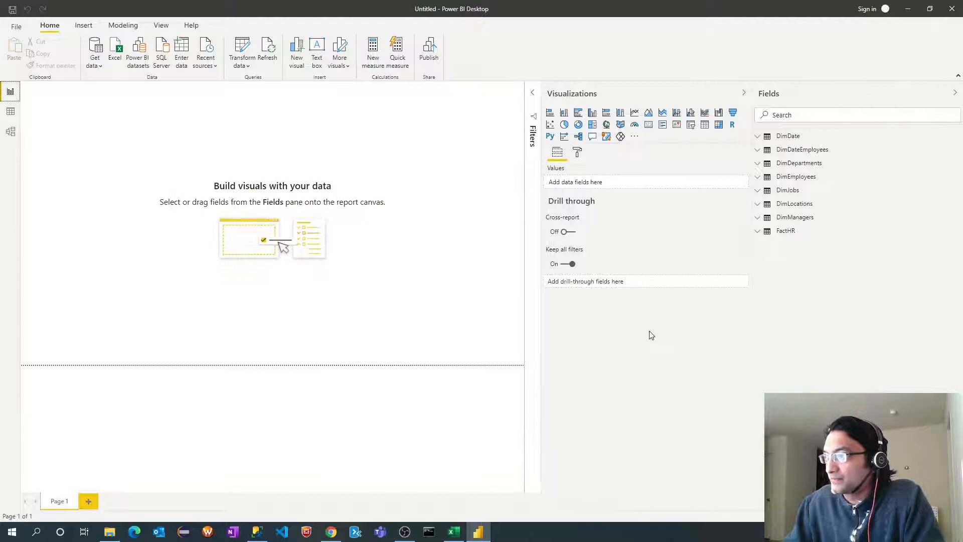
{"action": "left_click", "coordinate": [744, 94]}
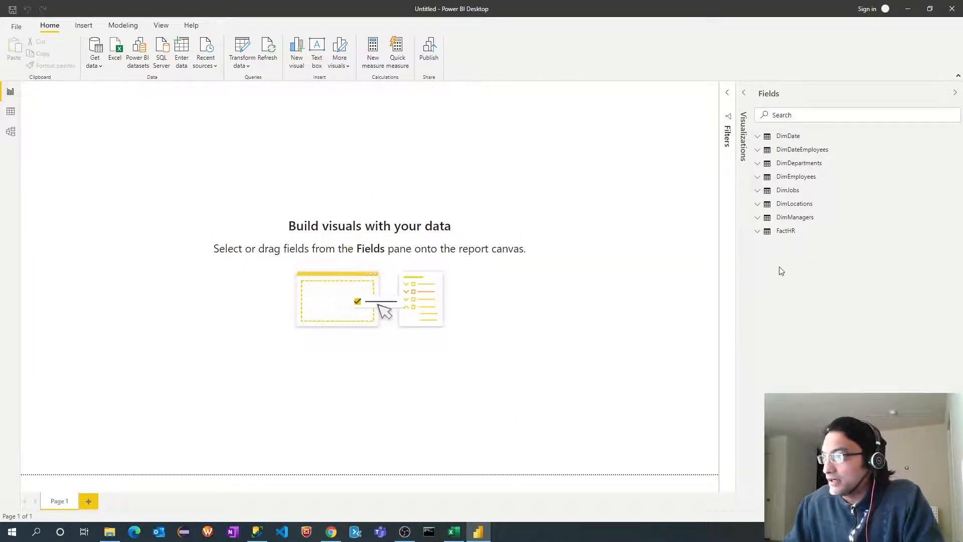
{"action": "left_click", "coordinate": [763, 183]}
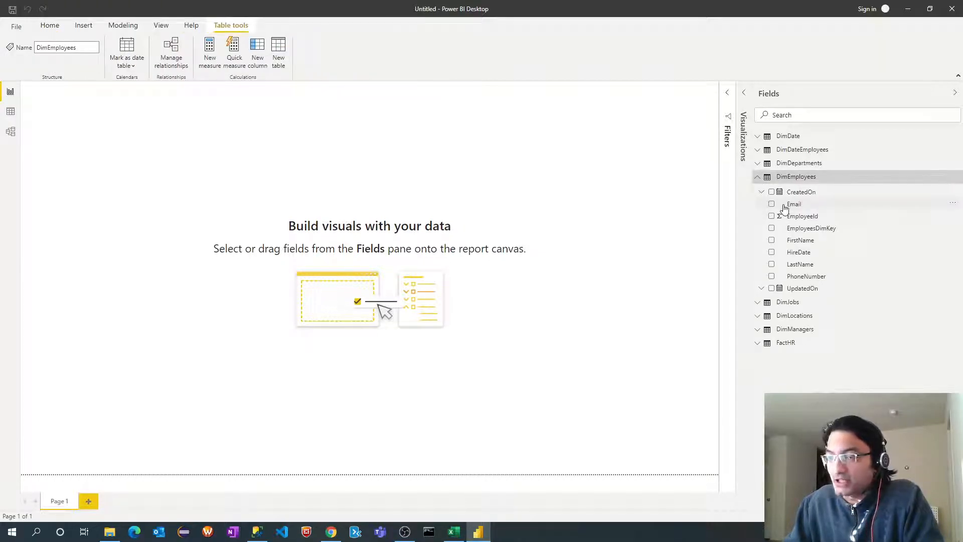
Step: Start a DimEmployees column Full Name = CONCATENATE('DimEmployees'[FirstName], " ")
{"action": "right_click", "coordinate": [813, 182]}
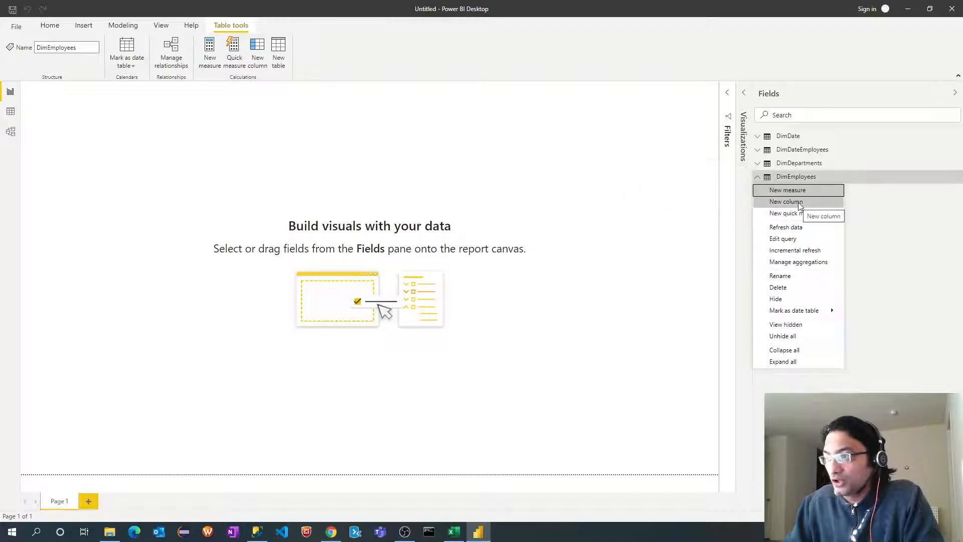
{"action": "left_click", "coordinate": [797, 203]}
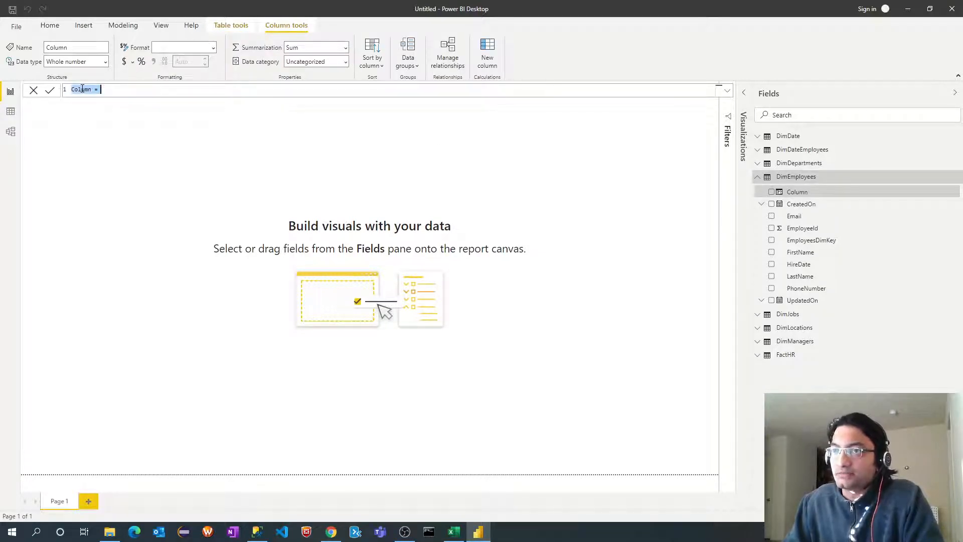
{"action": "type", "text": "Full"}
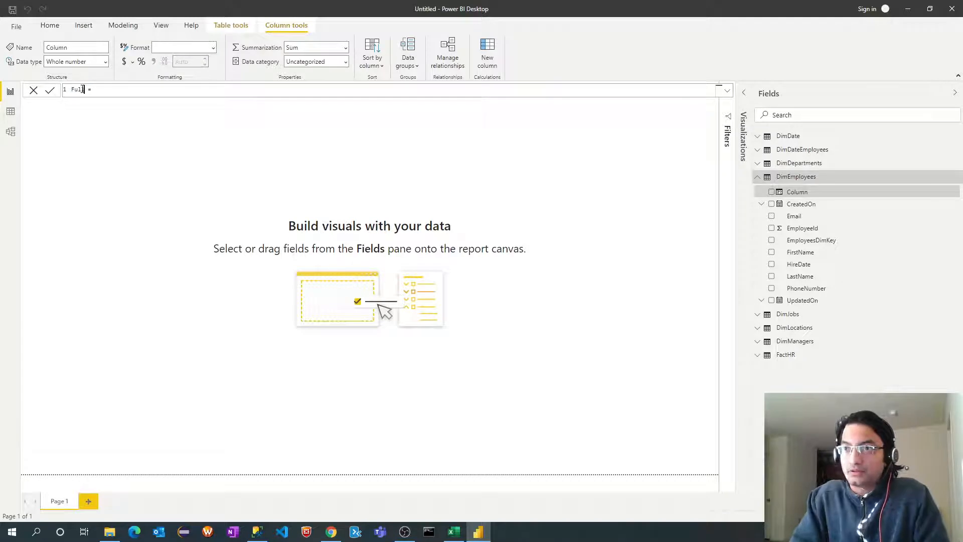
{"action": "type", "text": " Name "}
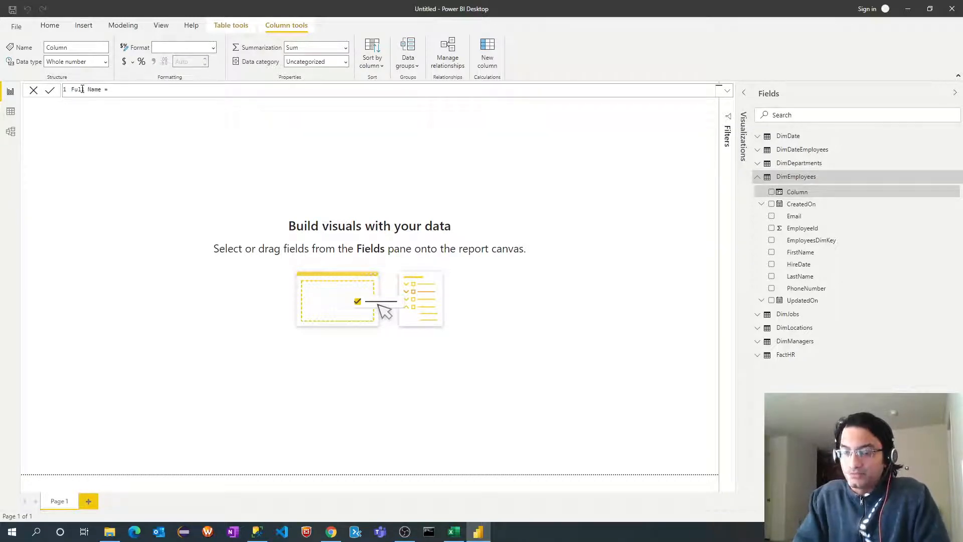
{"action": "type", "text": "con"}
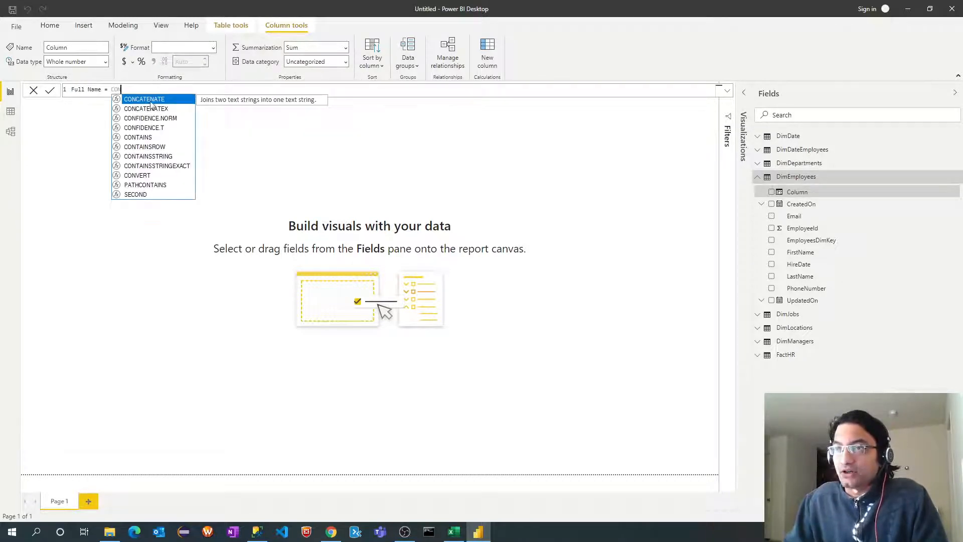
{"action": "left_click", "coordinate": [156, 100]}
{"action": "type", "text": "'"}
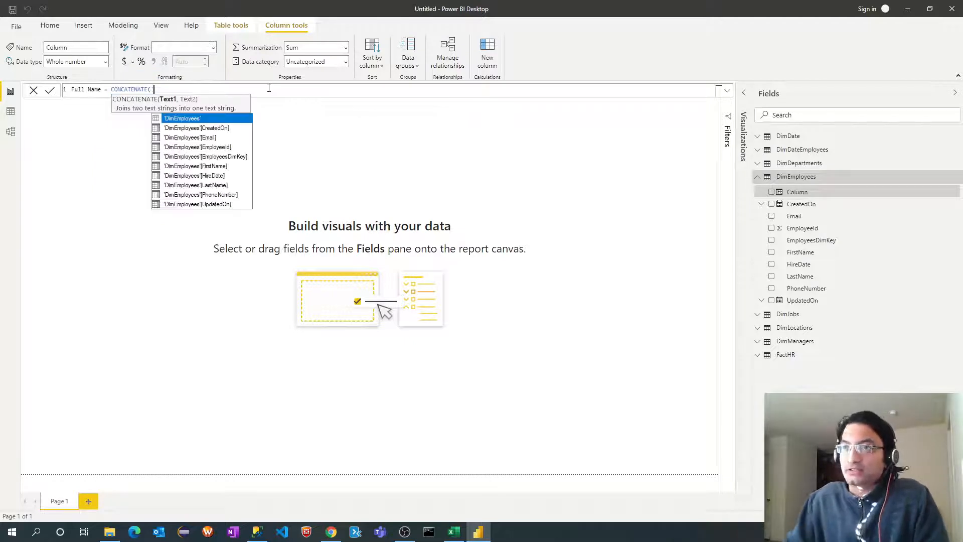
{"action": "type", "text": "F"}
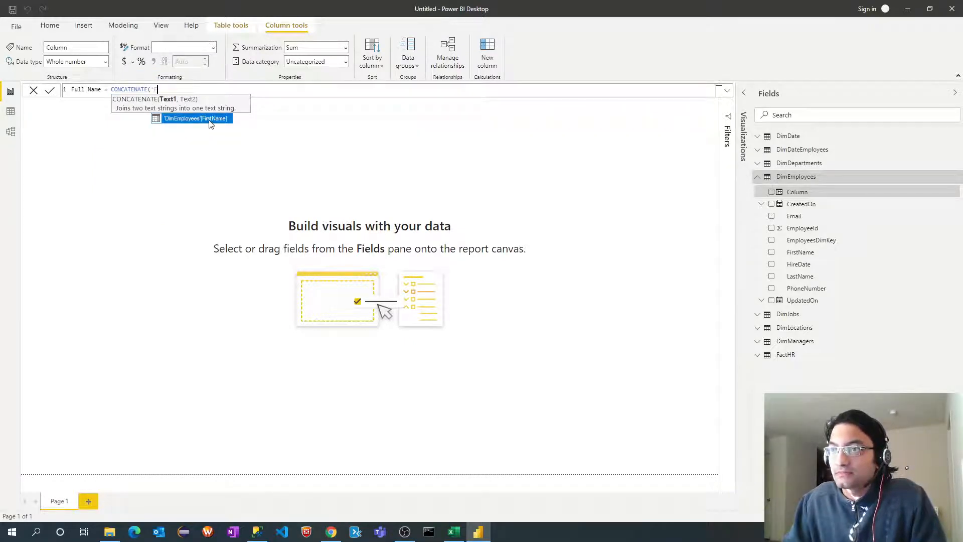
{"action": "left_click", "coordinate": [210, 120]}
{"action": "type", "text": ", \" \""}
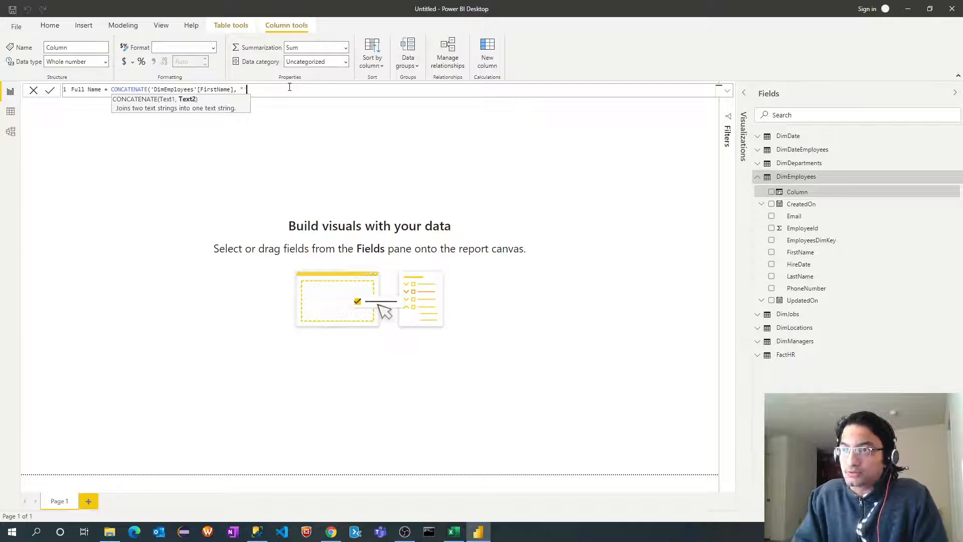
{"action": "type", "text": ")"}
{"action": "key", "text": "Home"}
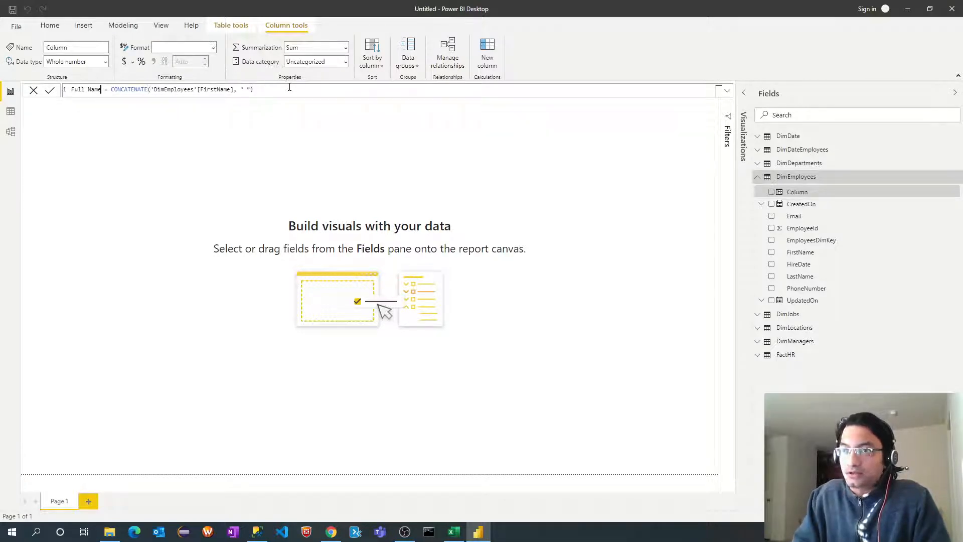
{"action": "type", "text": "CON"}
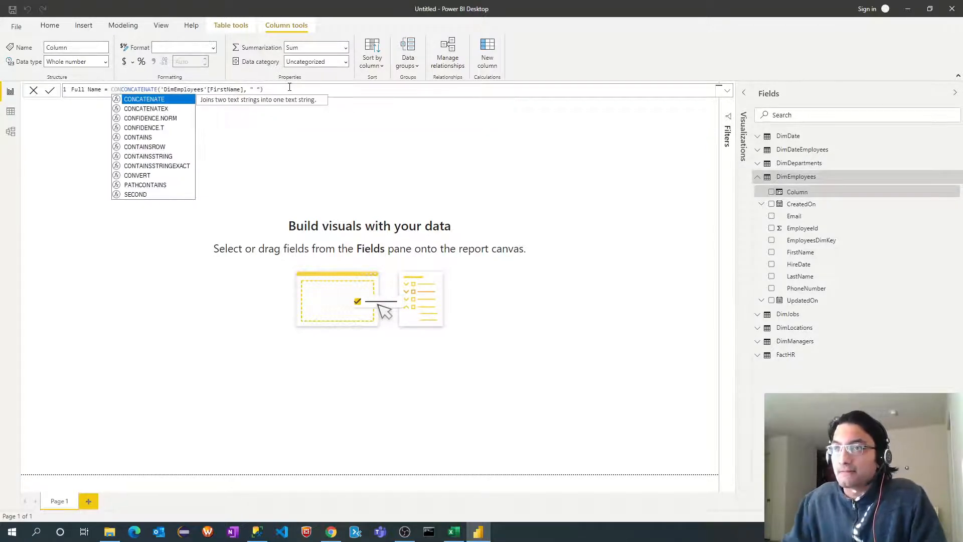
Step: Wrap it in an outer CONCATENATE with 'DimEmployees'[LastName] and commit the column
{"action": "left_click", "coordinate": [149, 104]}
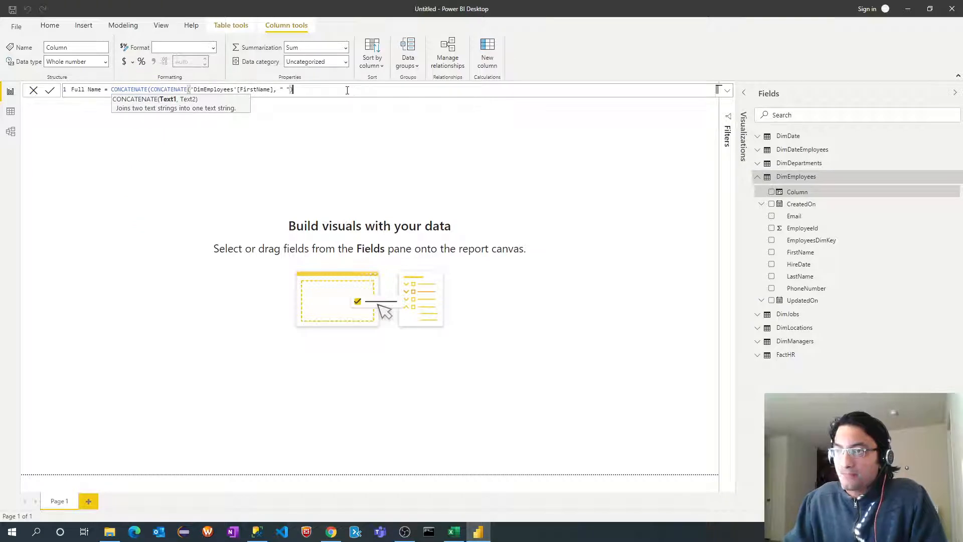
{"action": "type", "text": ", "}
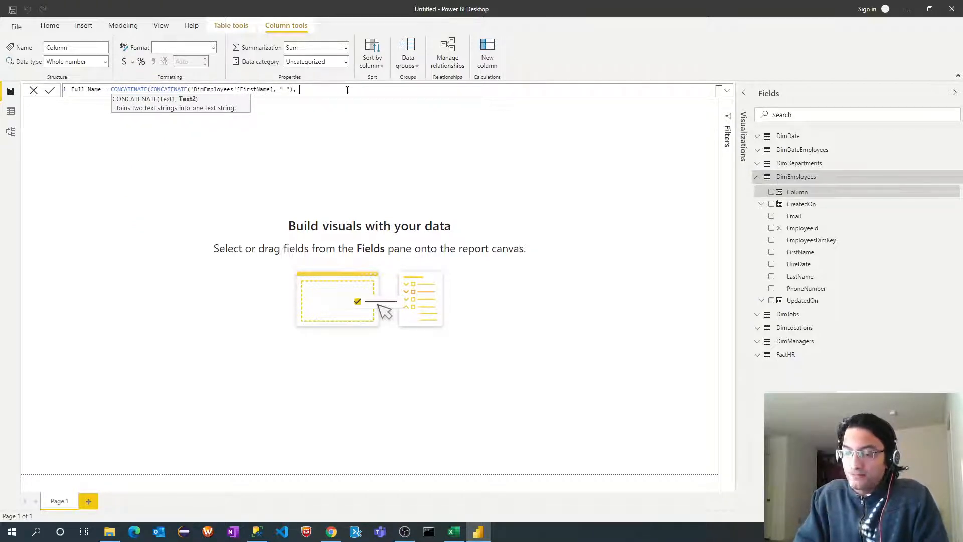
{"action": "type", "text": "'L"}
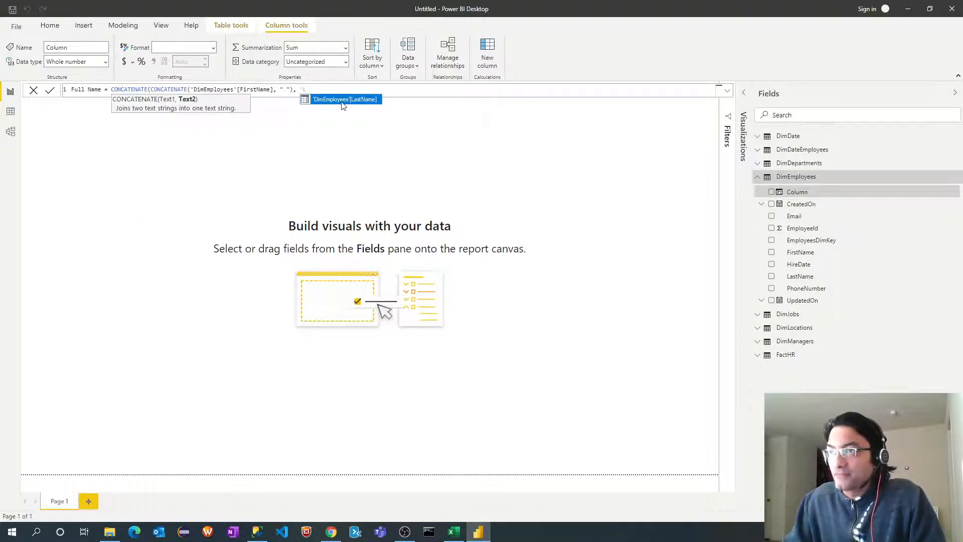
{"action": "left_click", "coordinate": [342, 101]}
{"action": "type", "text": ")"}
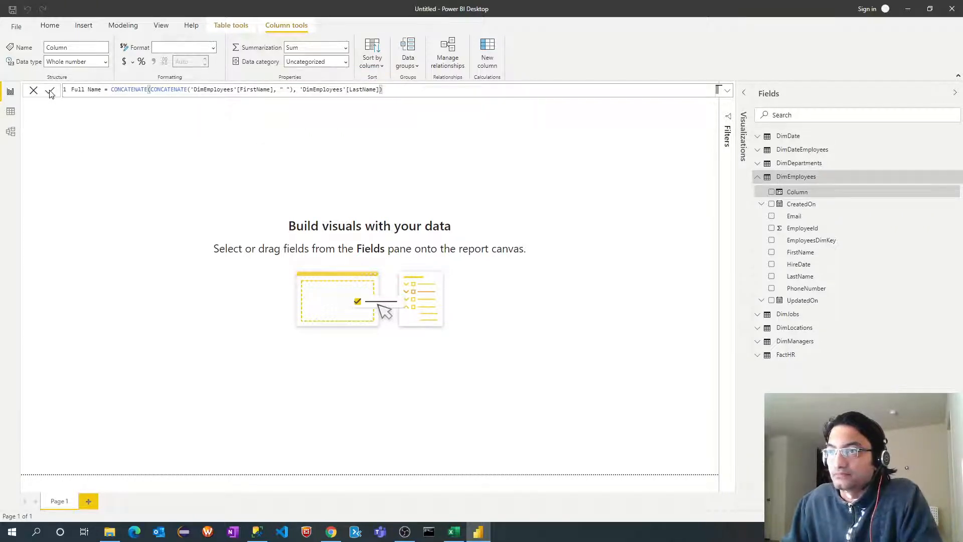
{"action": "key", "text": "Return"}
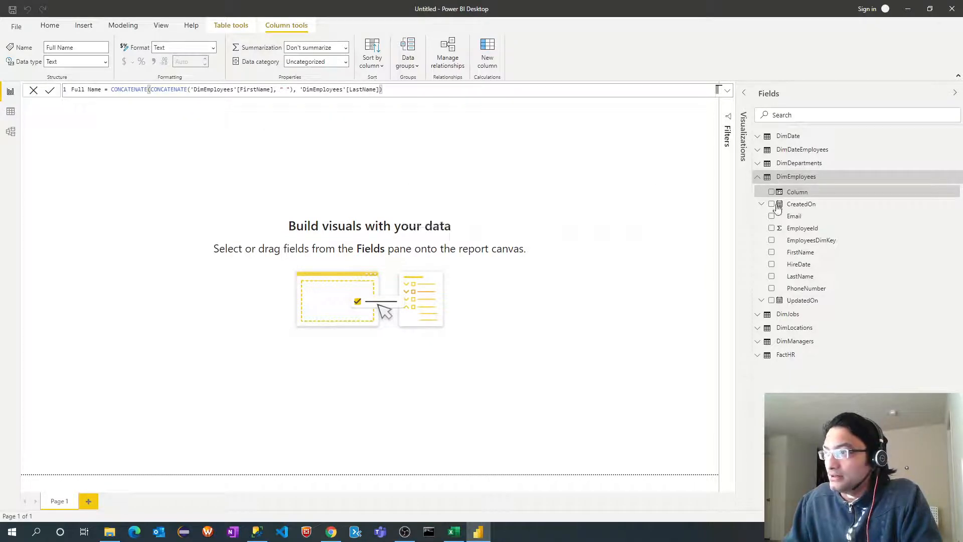
{"action": "left_click", "coordinate": [758, 176]}
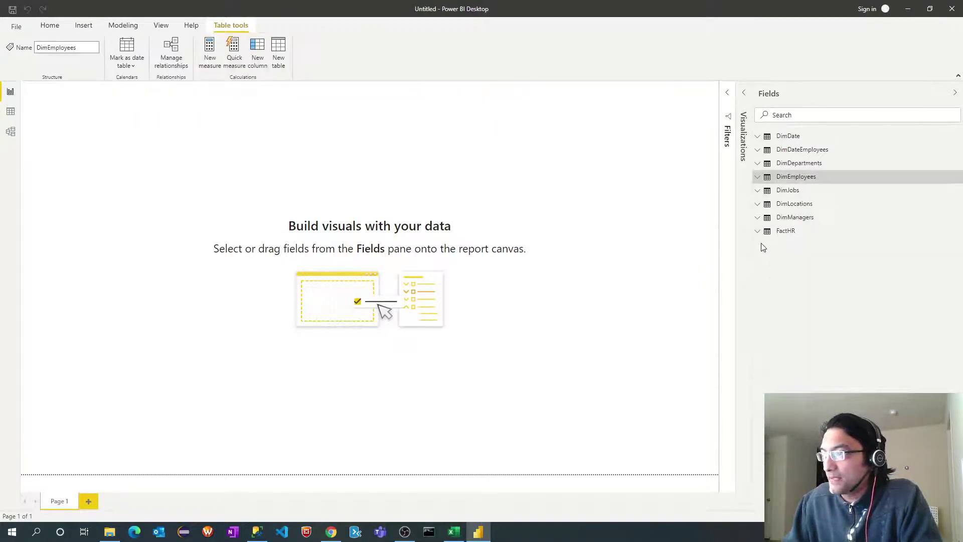
Step: Start a DimManagers column Full Name = CONCATENATE('DimManagers'[FirstName], " ")
{"action": "left_click", "coordinate": [759, 217]}
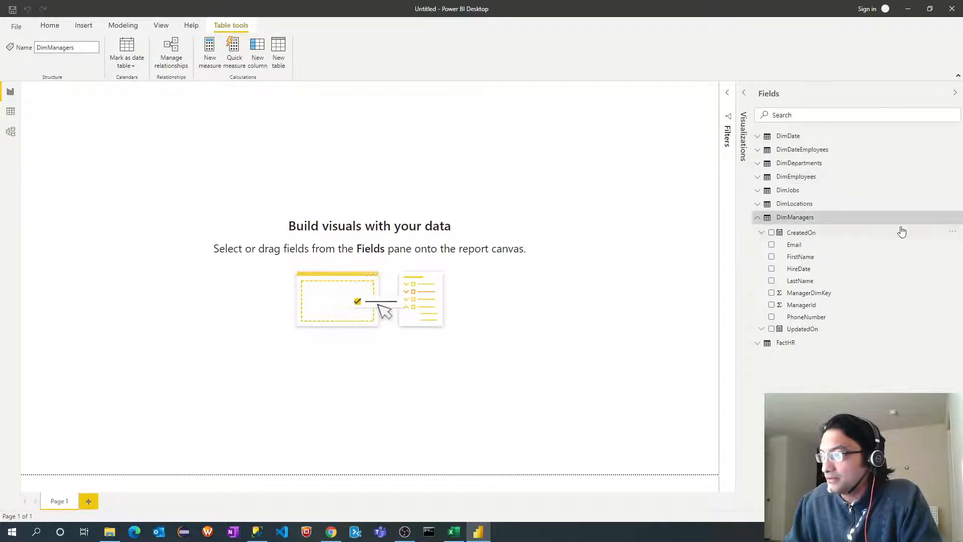
{"action": "right_click", "coordinate": [798, 218]}
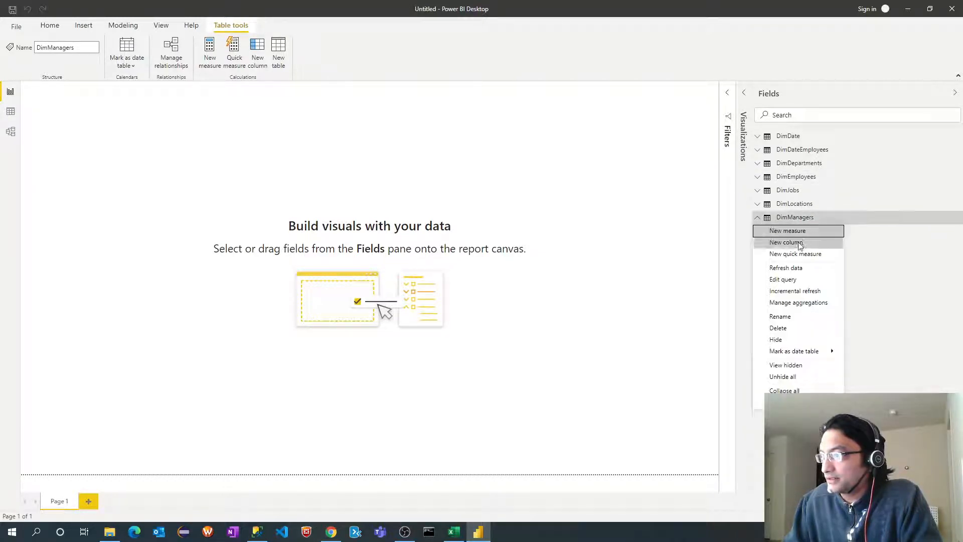
{"action": "left_click", "coordinate": [817, 228]}
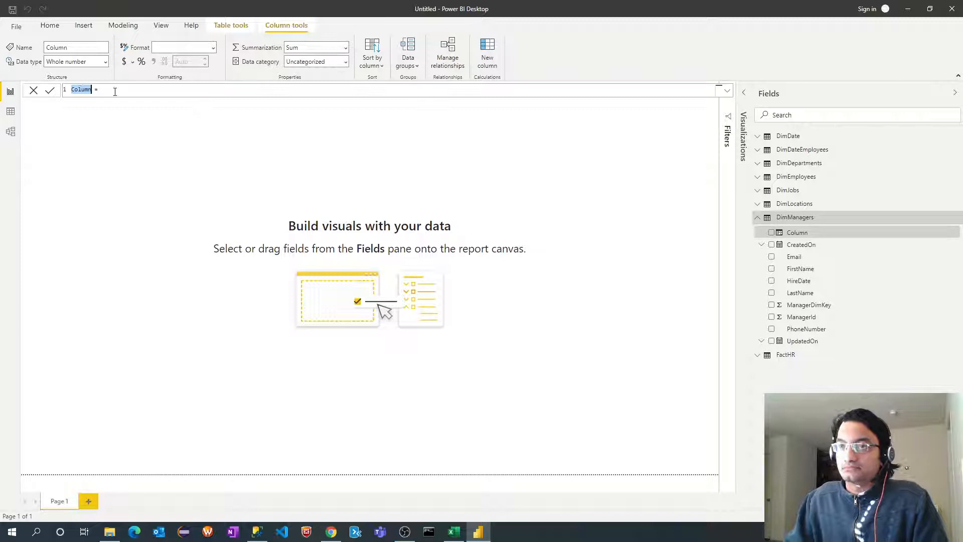
{"action": "type", "text": "Full N"}
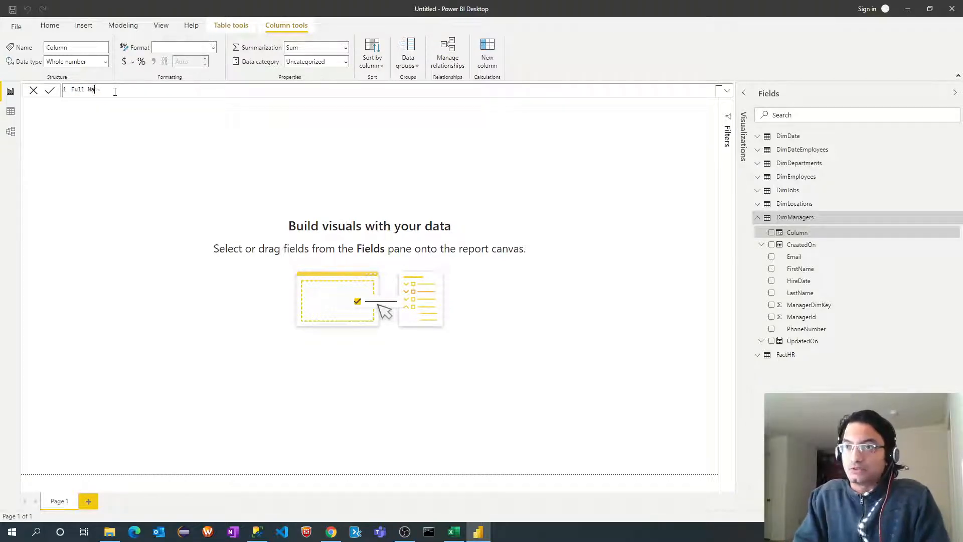
{"action": "type", "text": "ame = con"}
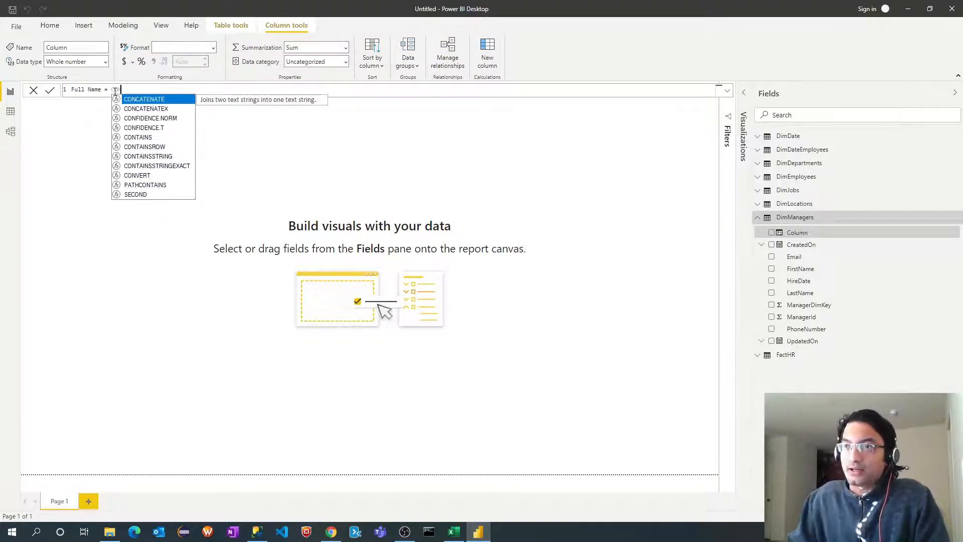
{"action": "key", "text": "Tab"}
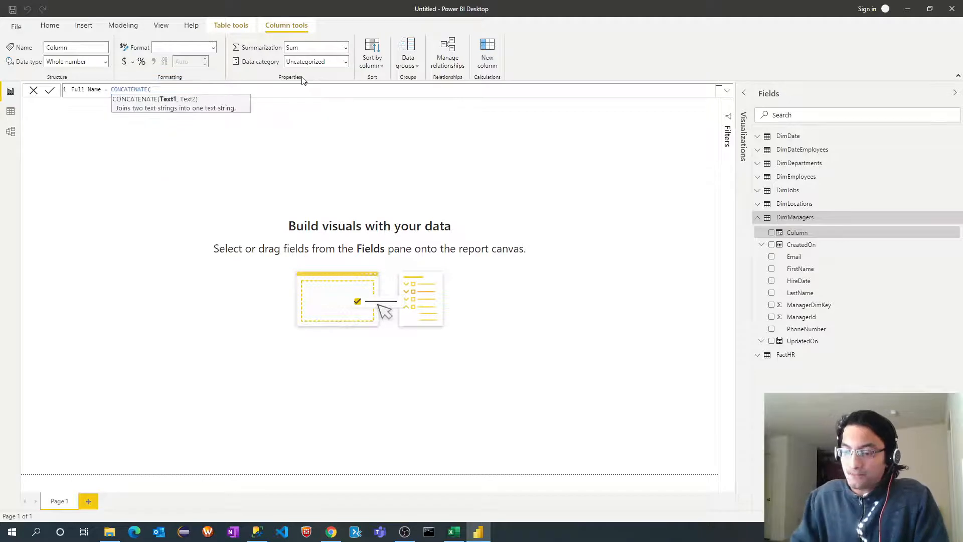
{"action": "type", "text": "'f"}
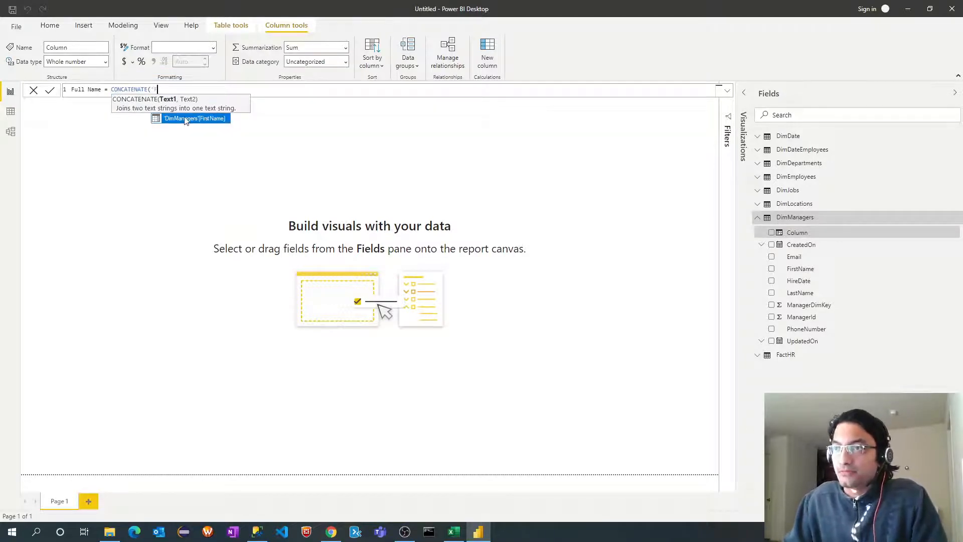
{"action": "left_click", "coordinate": [185, 120]}
{"action": "type", "text": ")"}
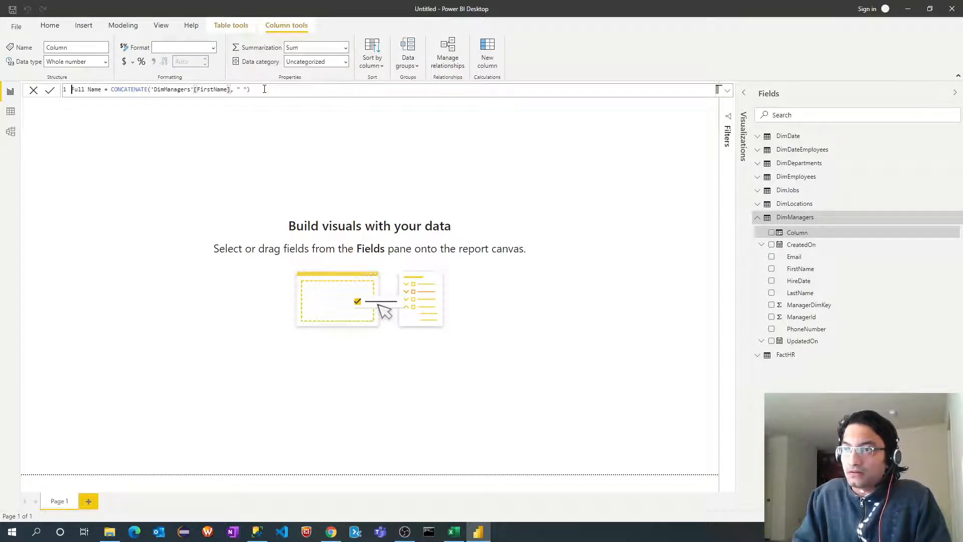
{"action": "key", "text": "Home"}
{"action": "key", "text": "ctrl+Right"}
{"action": "key", "text": "ctrl+Right"}
{"action": "type", "text": "CO"}
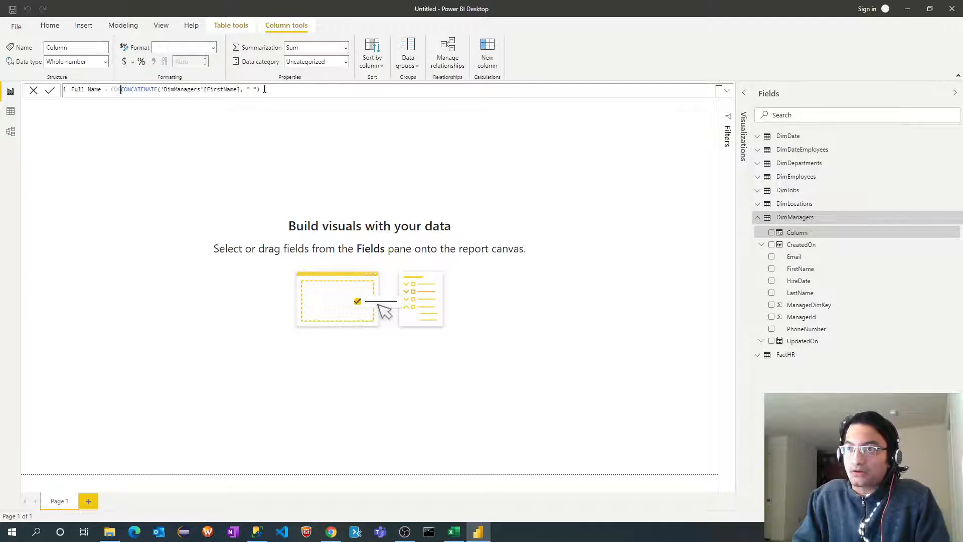
{"action": "type", "text": "N"}
Step: Wrap it in an outer CONCATENATE with 'DimManagers'[LastName] and commit the column
{"action": "left_click", "coordinate": [144, 99]}
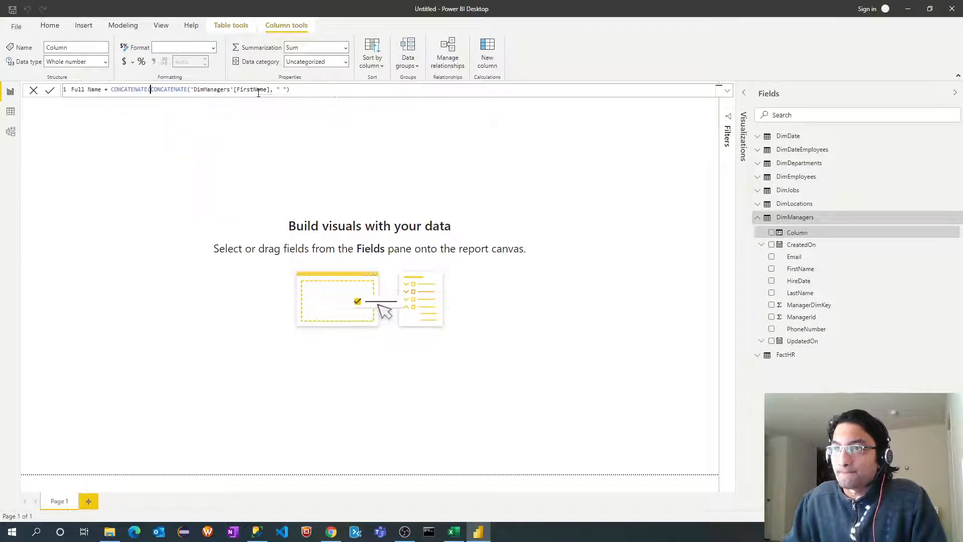
{"action": "left_click", "coordinate": [294, 89]}
{"action": "type", "text": ", "}
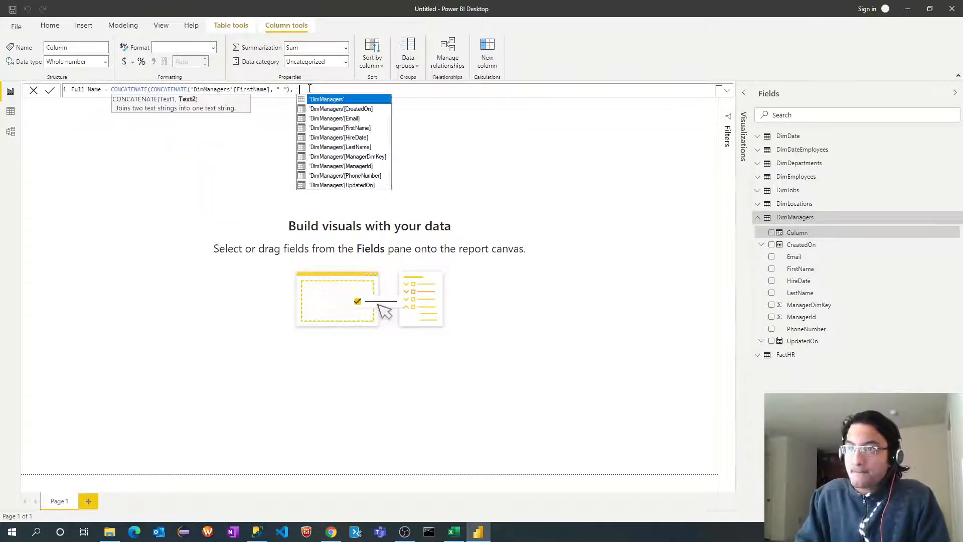
{"action": "type", "text": "l"}
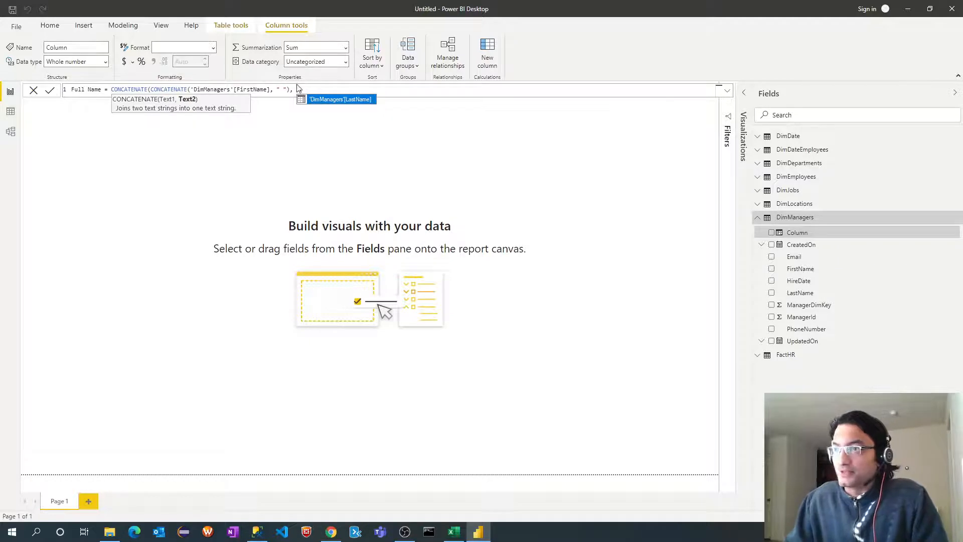
{"action": "left_click", "coordinate": [332, 98]}
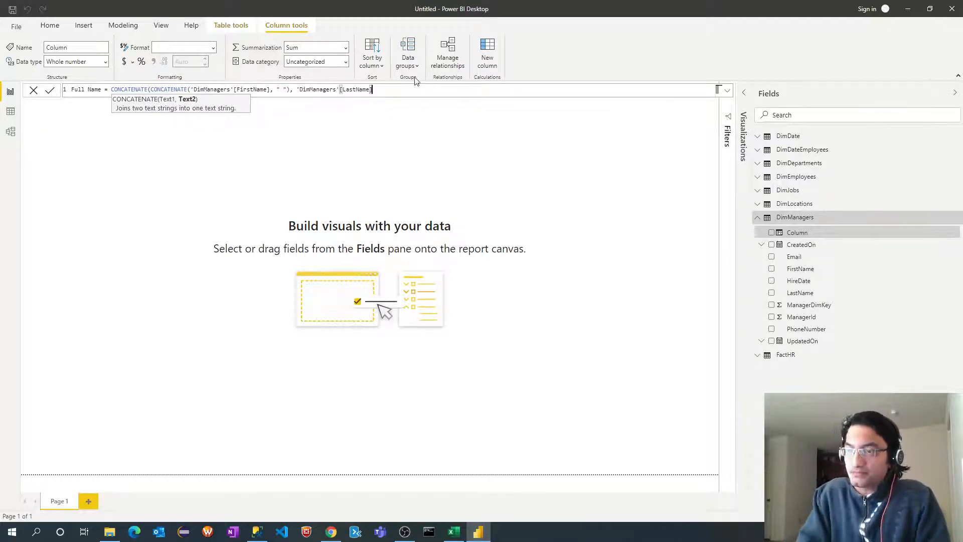
{"action": "type", "text": ")"}
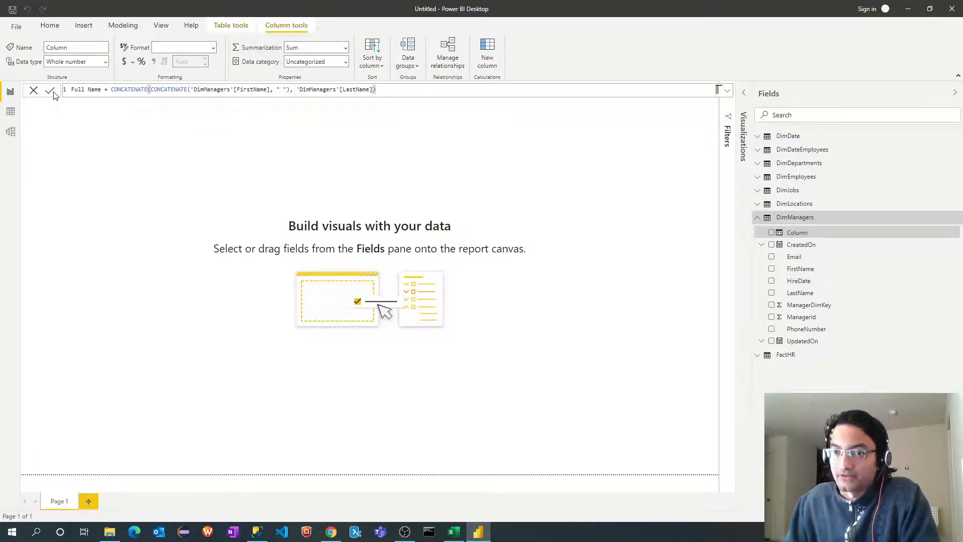
{"action": "left_click", "coordinate": [53, 92]}
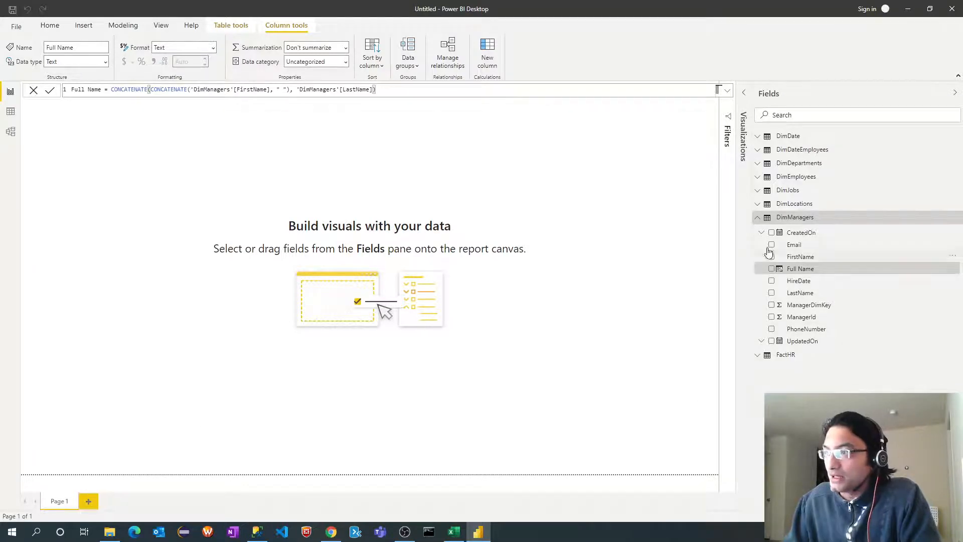
{"action": "left_click", "coordinate": [759, 218]}
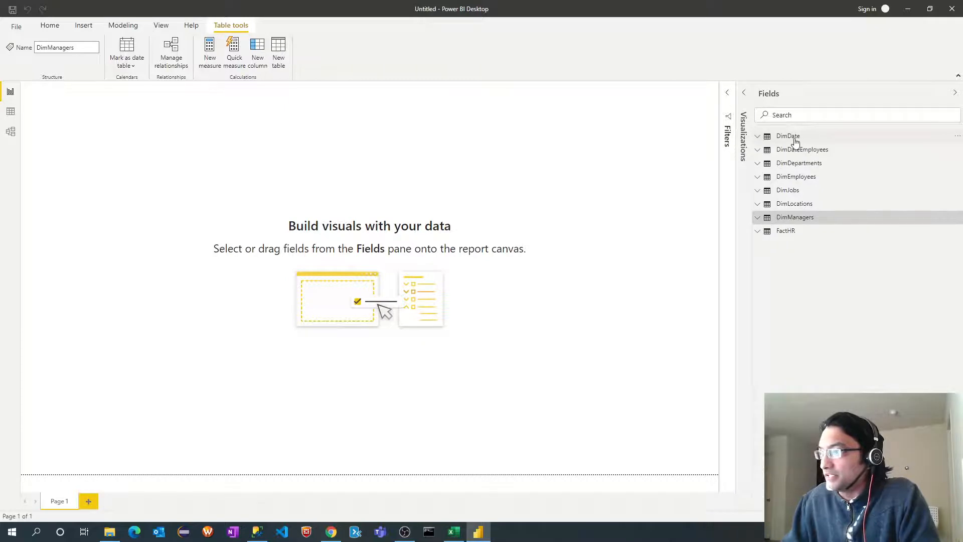
Step: Rename the DimDate table to DimDateManagers by appending 'Managers'
{"action": "right_click", "coordinate": [800, 143]}
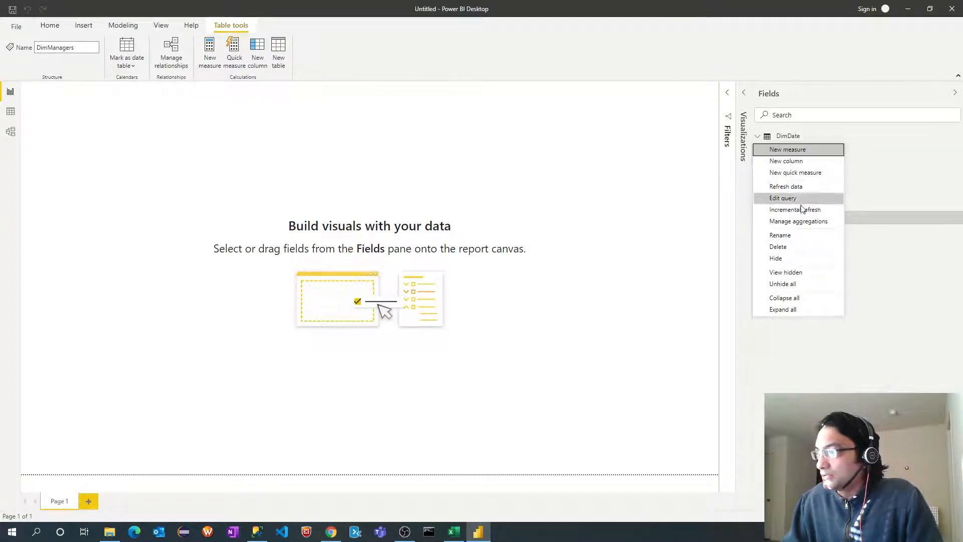
{"action": "left_click", "coordinate": [794, 235]}
{"action": "key", "text": "End"}
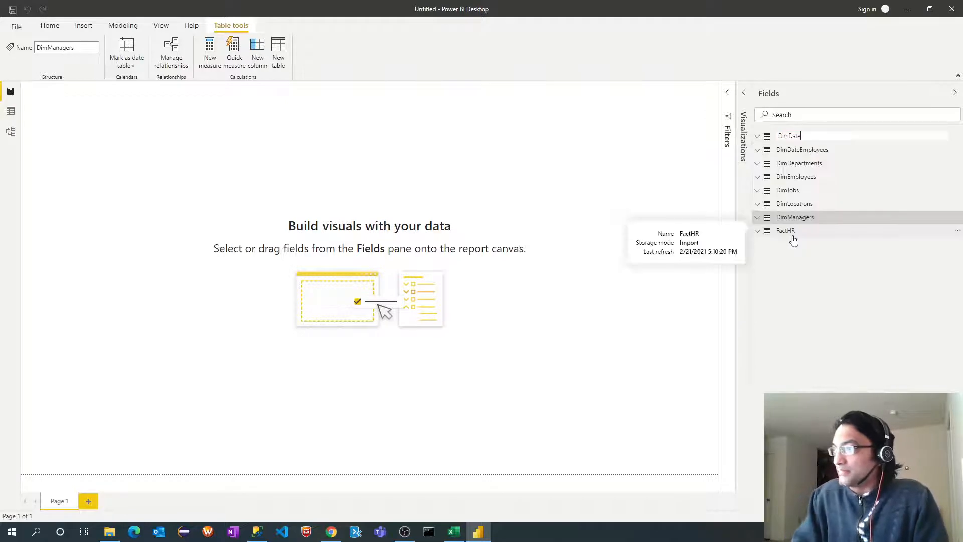
{"action": "type", "text": "Managers"}
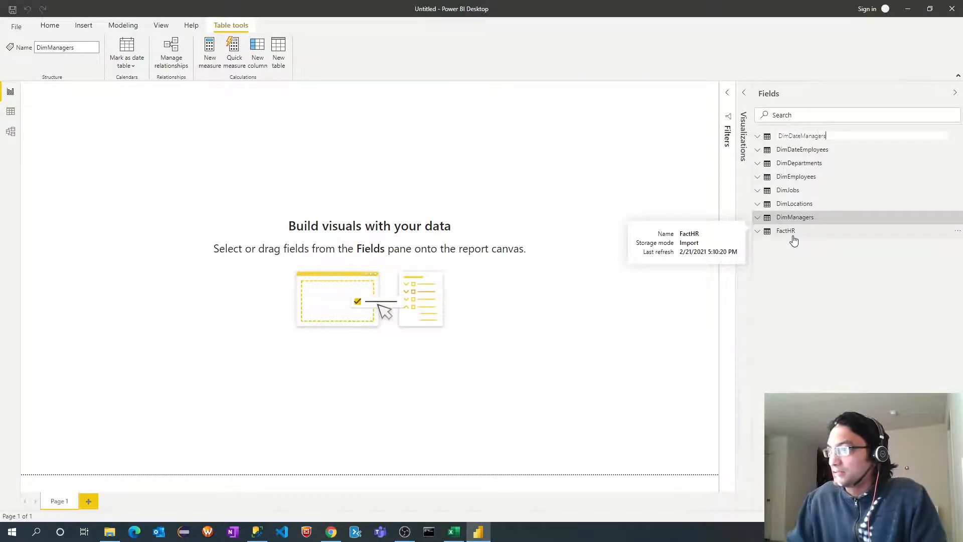
{"action": "key", "text": "Return"}
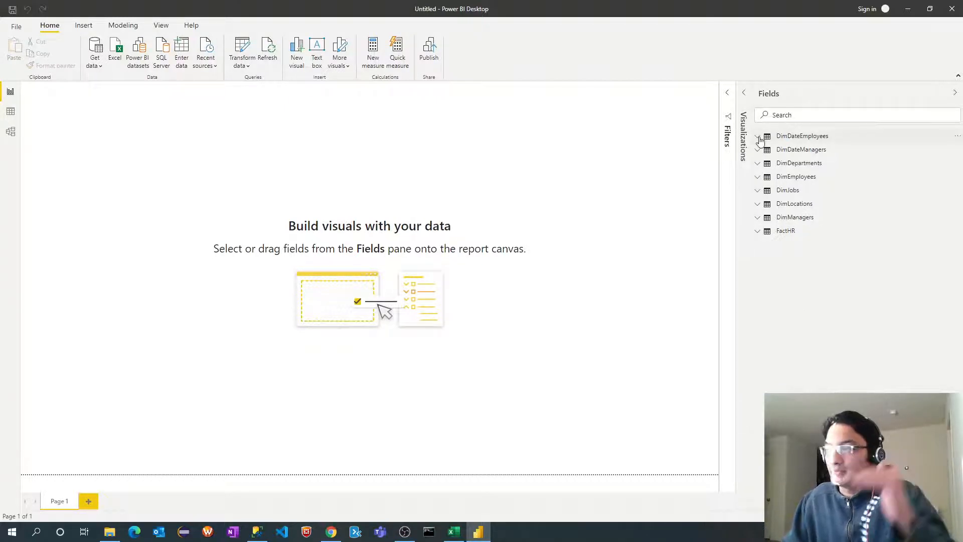
Step: Create a year_id hierarchy in DimDateEmployees and add quarter_desc to it
{"action": "left_click", "coordinate": [759, 138]}
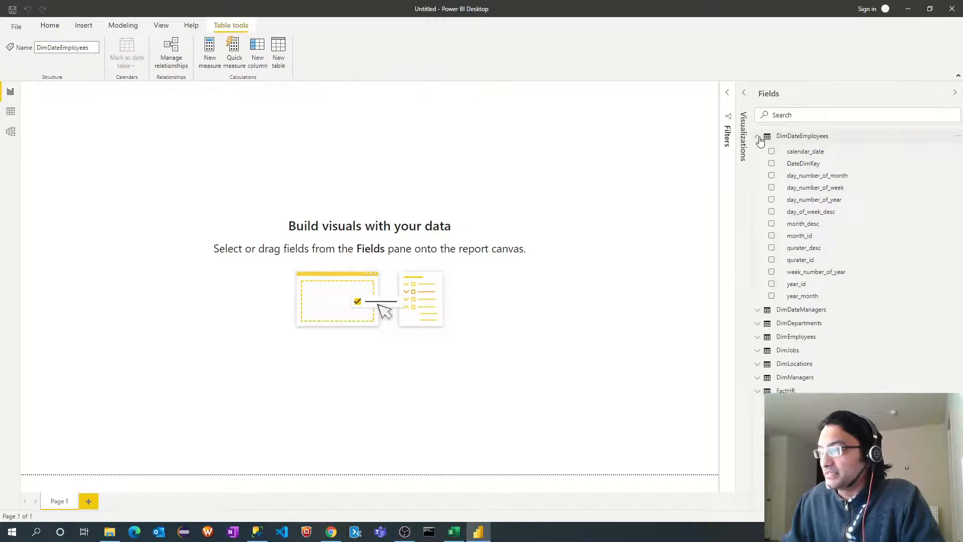
{"action": "right_click", "coordinate": [801, 290]}
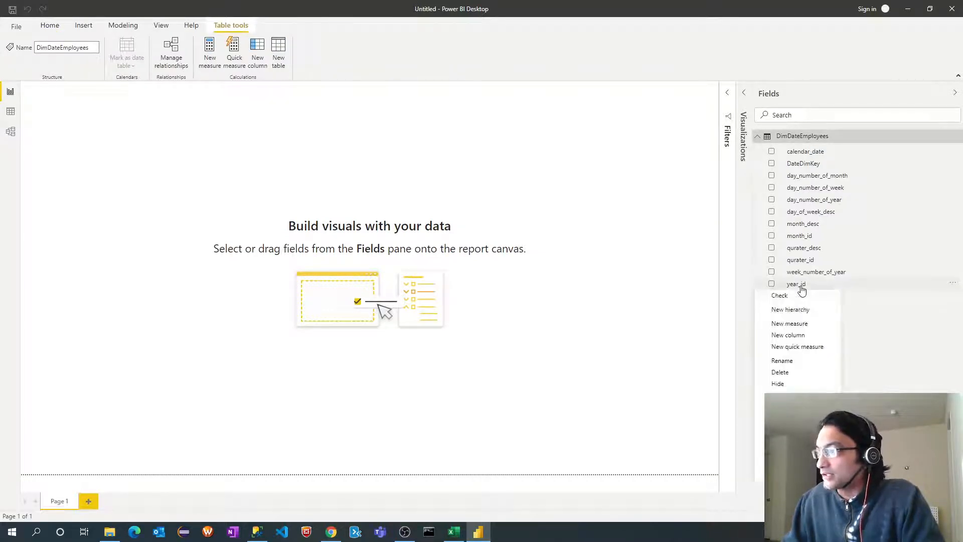
{"action": "key", "text": "Escape"}
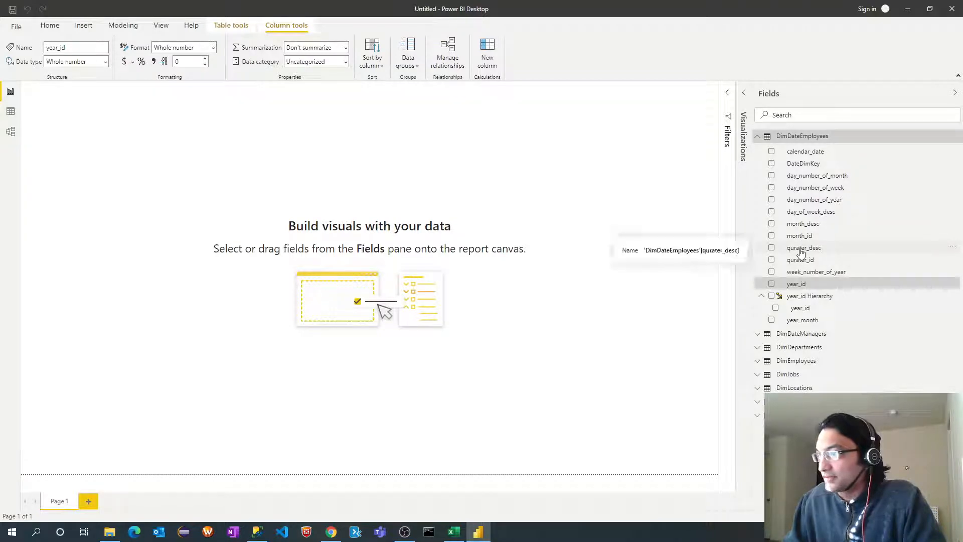
{"action": "right_click", "coordinate": [800, 251]}
{"action": "mouse_move", "coordinate": [793, 288]}
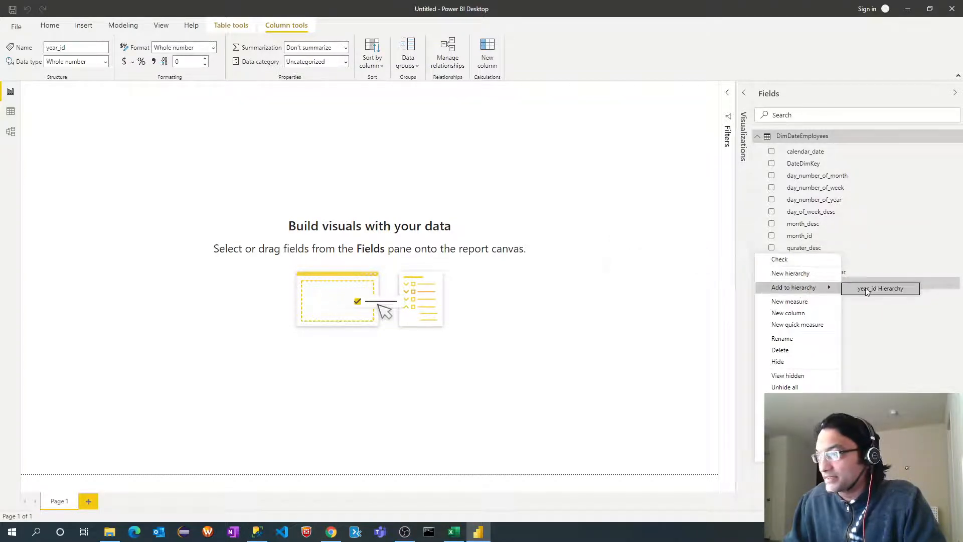
{"action": "left_click", "coordinate": [866, 290]}
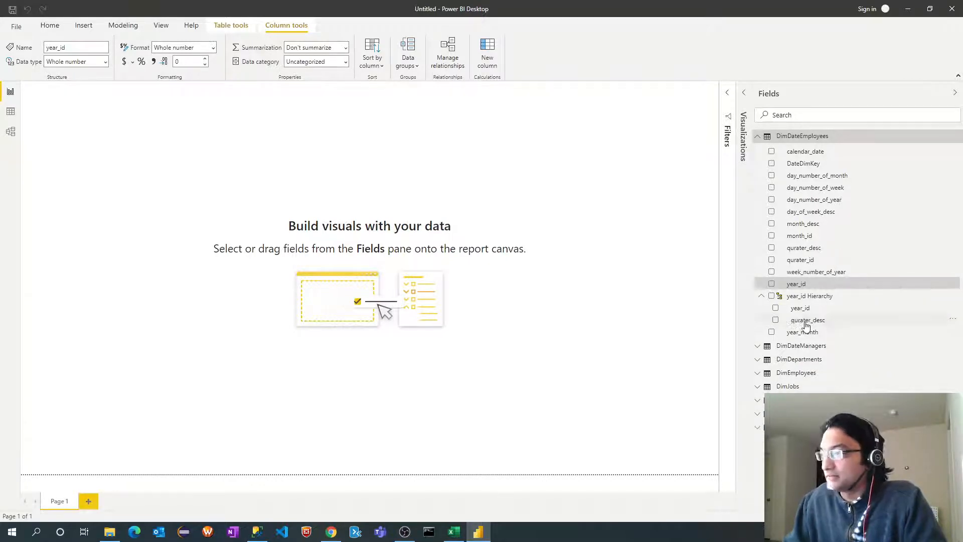
Step: Add year_month and calendar_date to the year_id Hierarchy and collapse the table
{"action": "right_click", "coordinate": [797, 338]}
{"action": "mouse_move", "coordinate": [793, 163]}
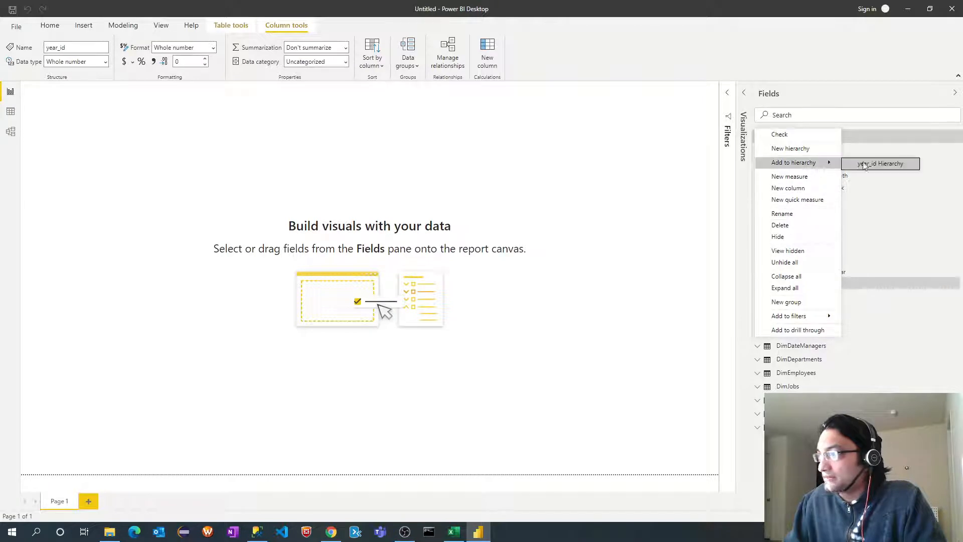
{"action": "left_click", "coordinate": [864, 166]}
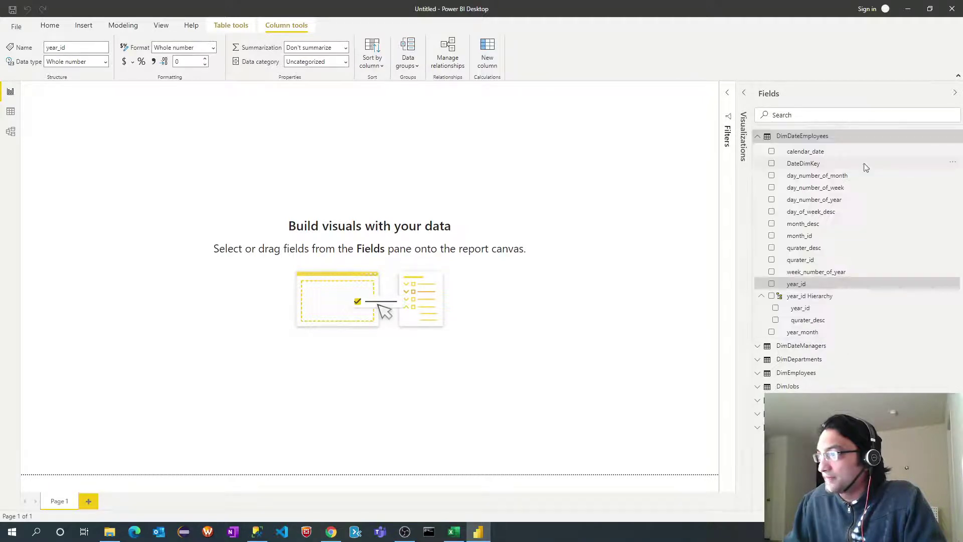
{"action": "right_click", "coordinate": [808, 155]}
{"action": "mouse_move", "coordinate": [794, 191]}
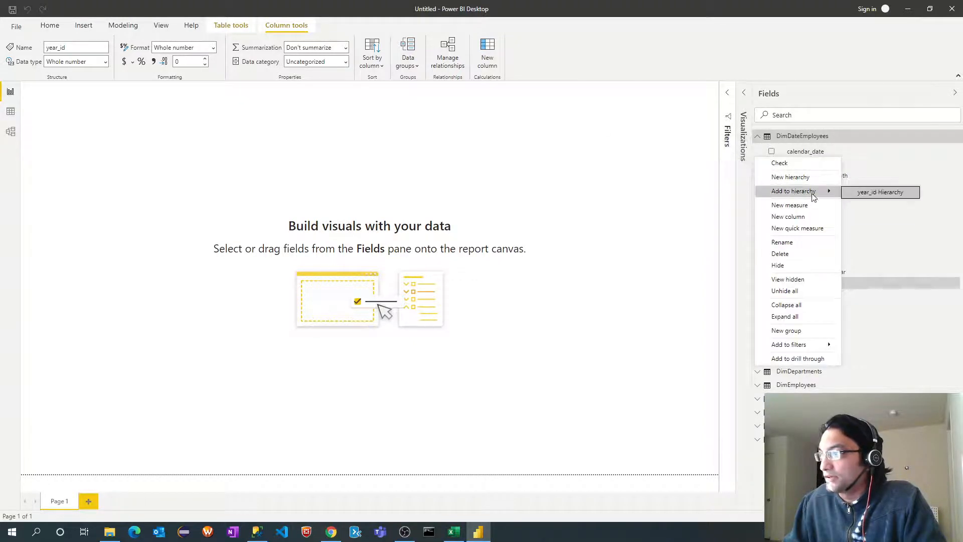
{"action": "left_click", "coordinate": [879, 192]}
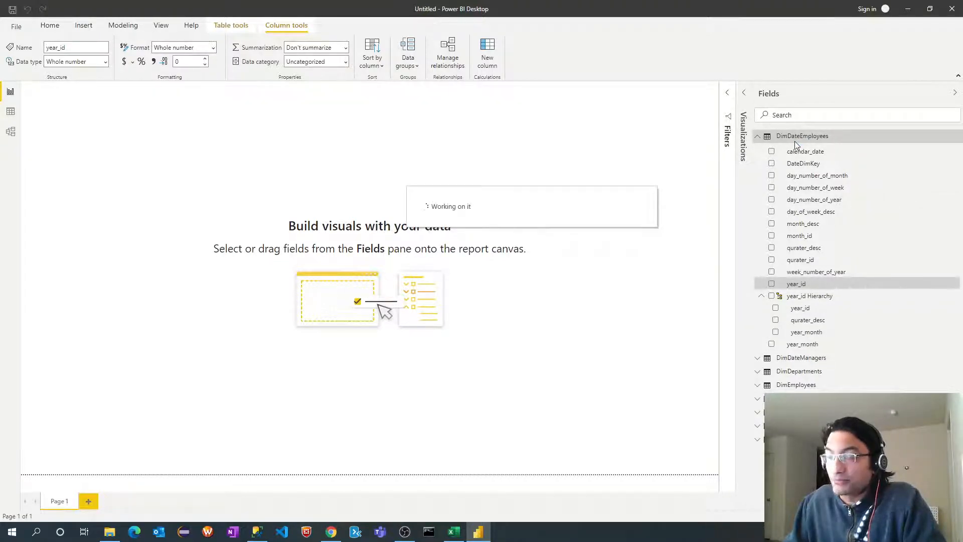
{"action": "left_click", "coordinate": [761, 139]}
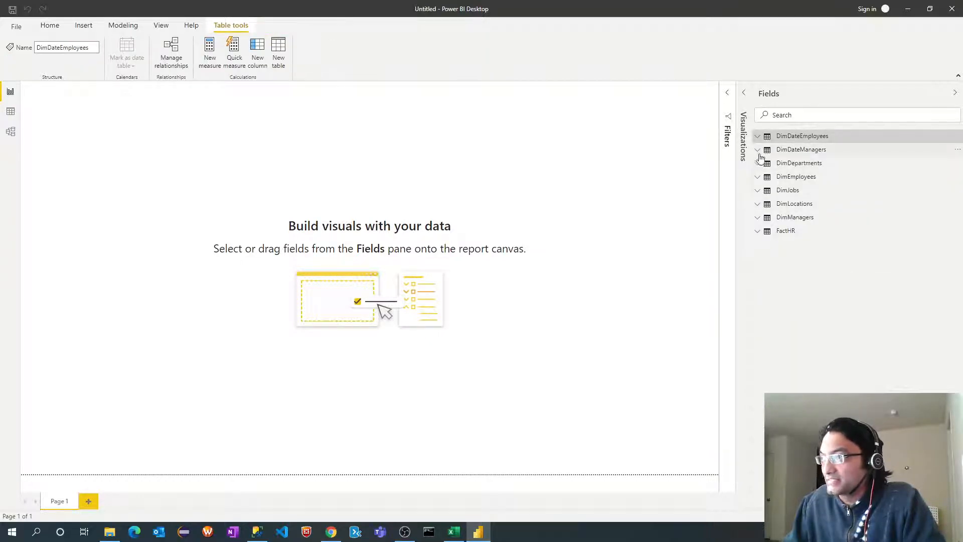
Step: Create a year_id hierarchy in DimDateManagers and add qurater_desc to it
{"action": "left_click", "coordinate": [759, 151]}
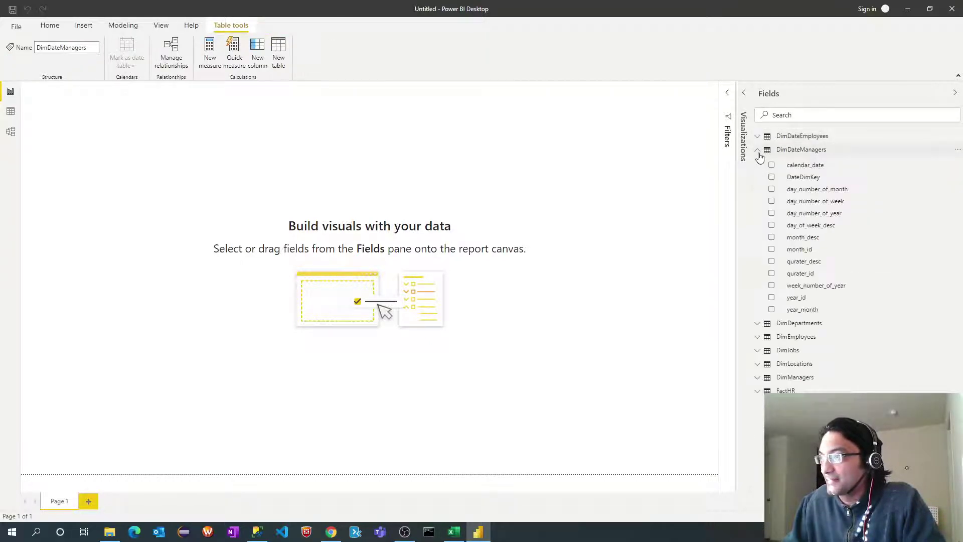
{"action": "right_click", "coordinate": [797, 300]}
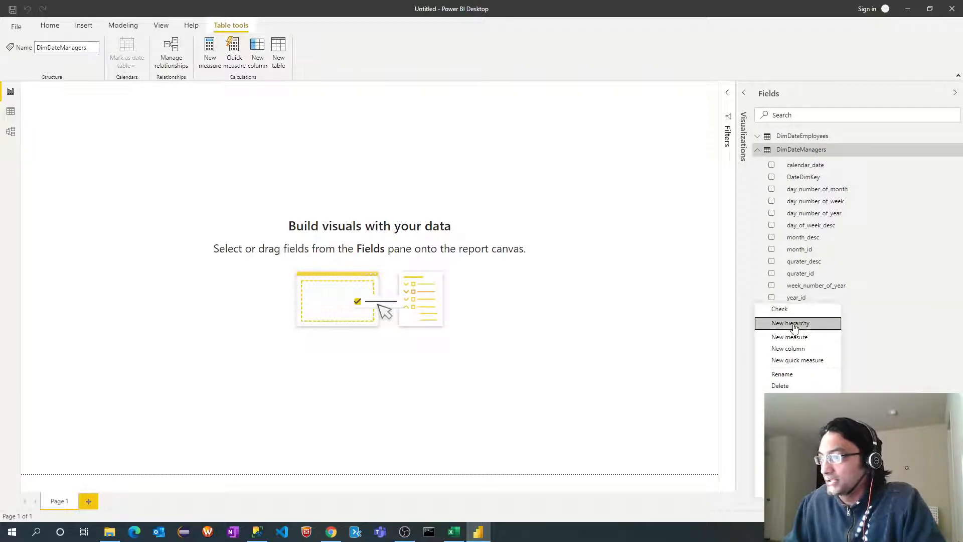
{"action": "left_click", "coordinate": [790, 322]}
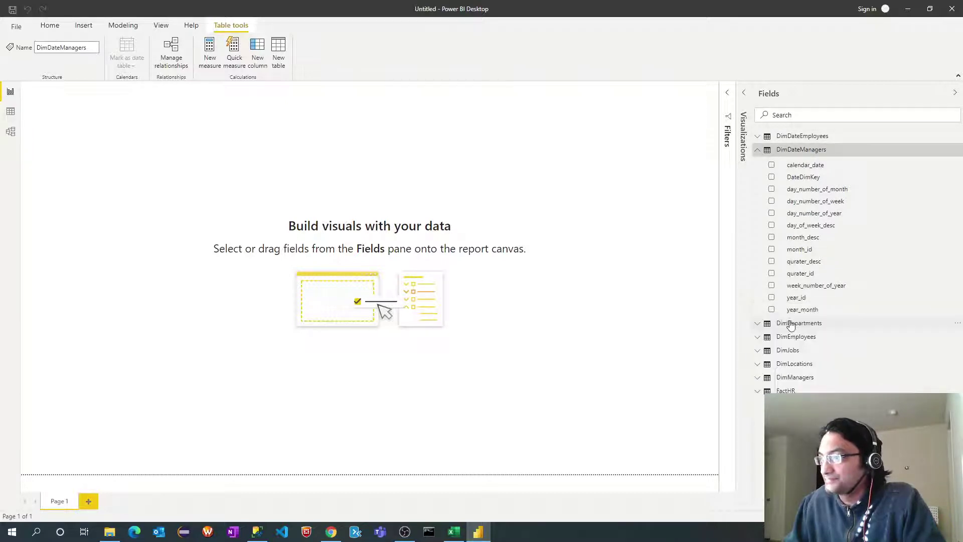
{"action": "right_click", "coordinate": [801, 267]}
{"action": "mouse_move", "coordinate": [793, 301]}
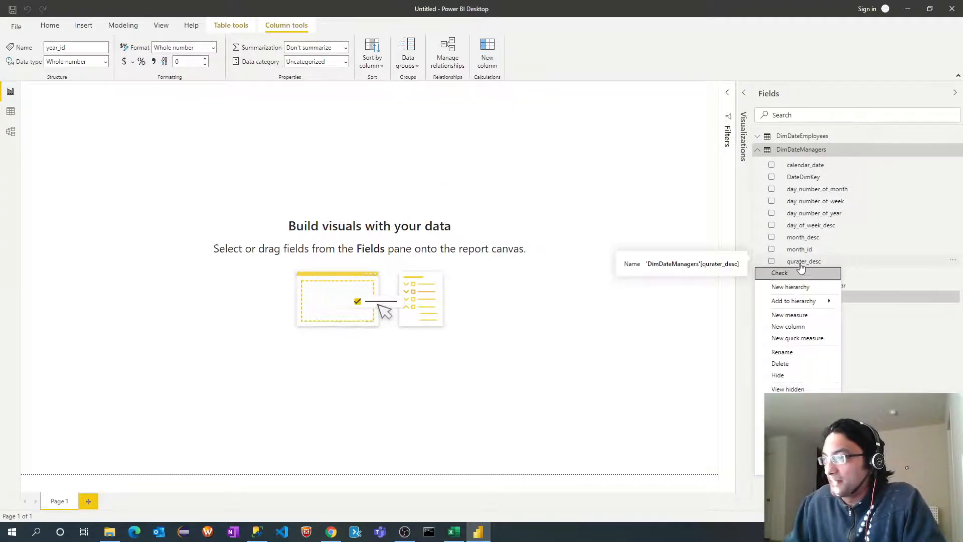
{"action": "left_click", "coordinate": [873, 303]}
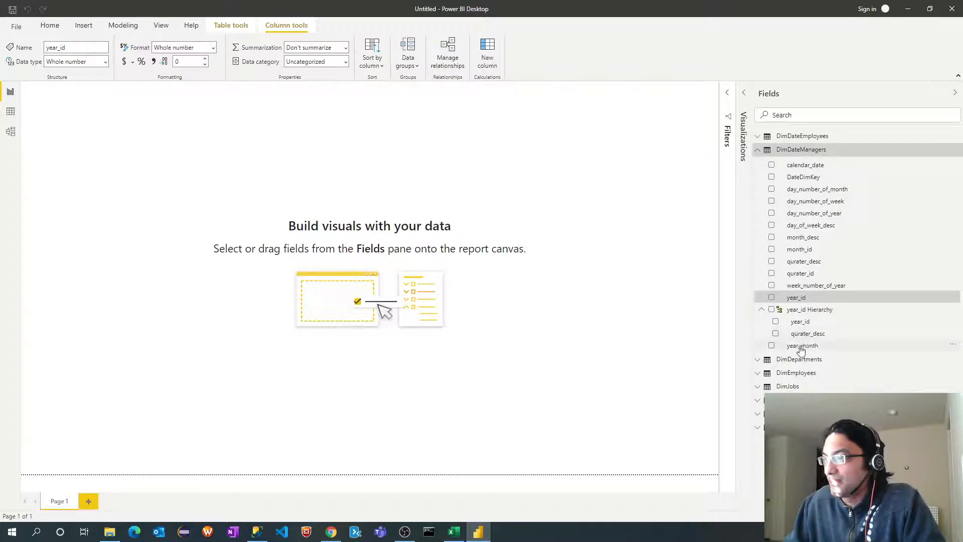
Step: Add year_month and calendar_date to DimDateManagers' year_id Hierarchy
{"action": "right_click", "coordinate": [802, 348]}
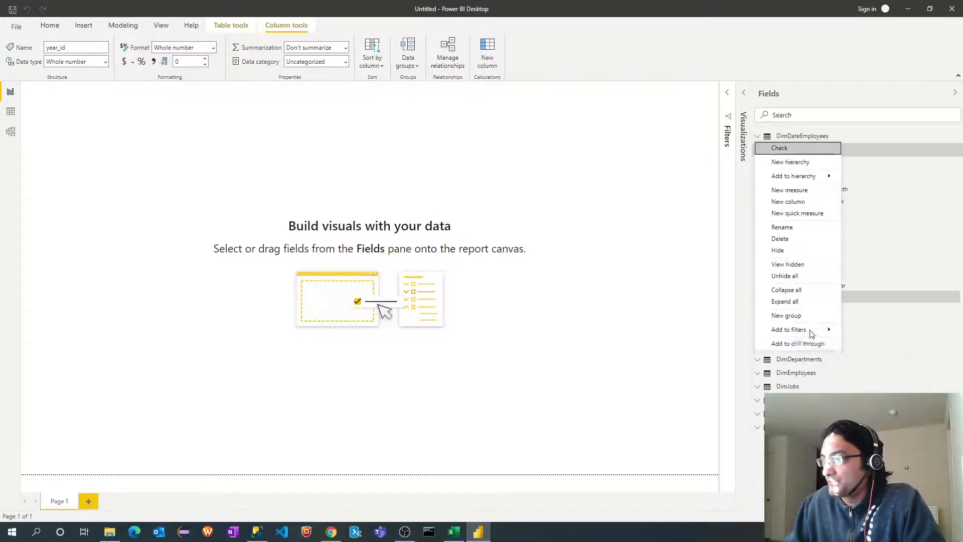
{"action": "mouse_move", "coordinate": [794, 176]}
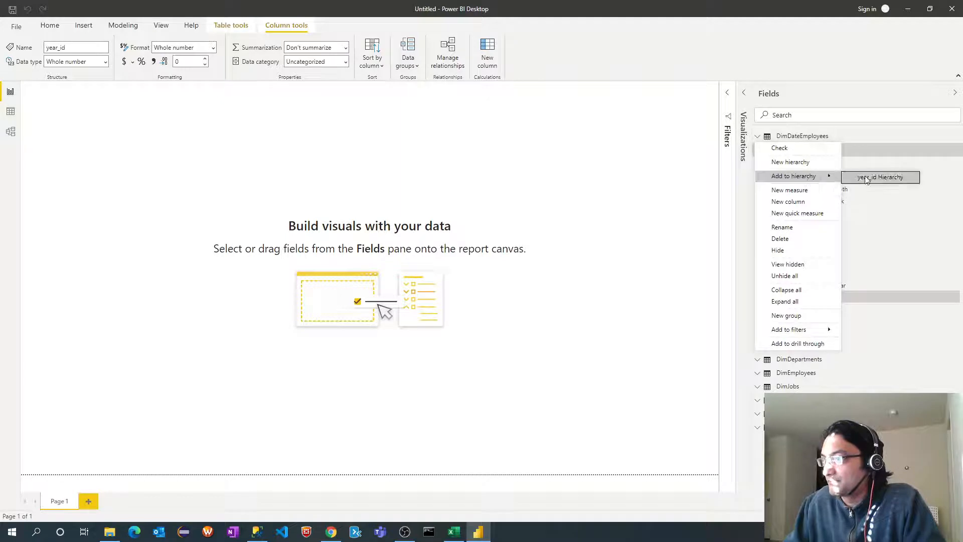
{"action": "left_click", "coordinate": [874, 181]}
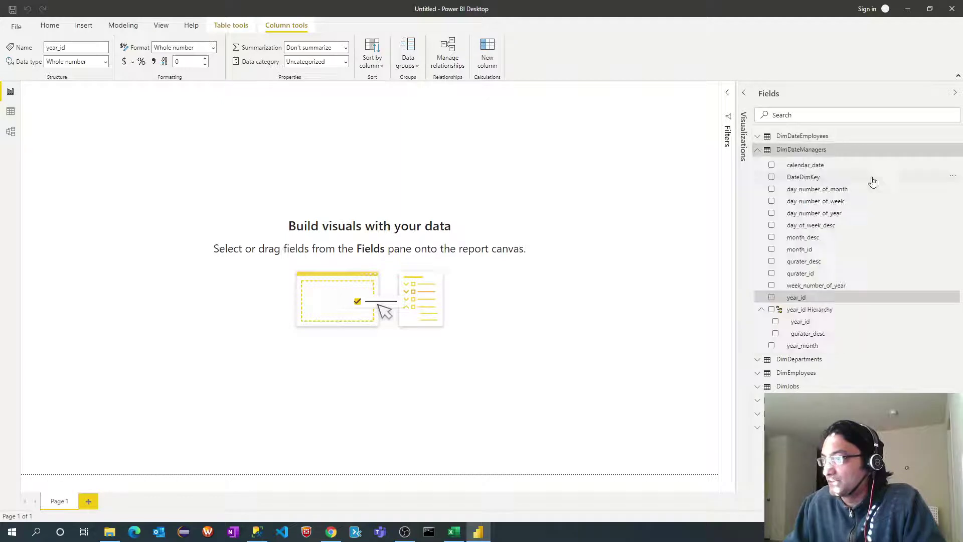
{"action": "right_click", "coordinate": [804, 166]}
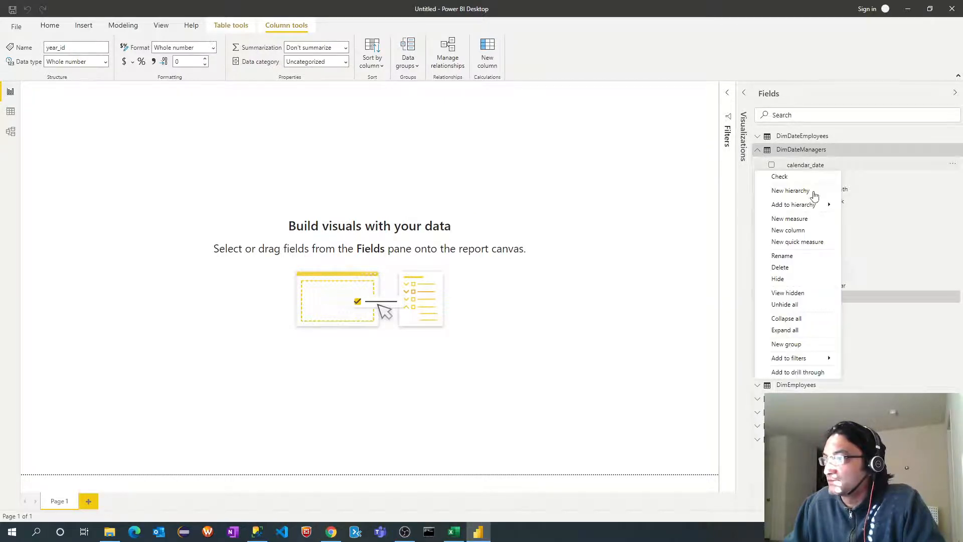
{"action": "mouse_move", "coordinate": [794, 205]}
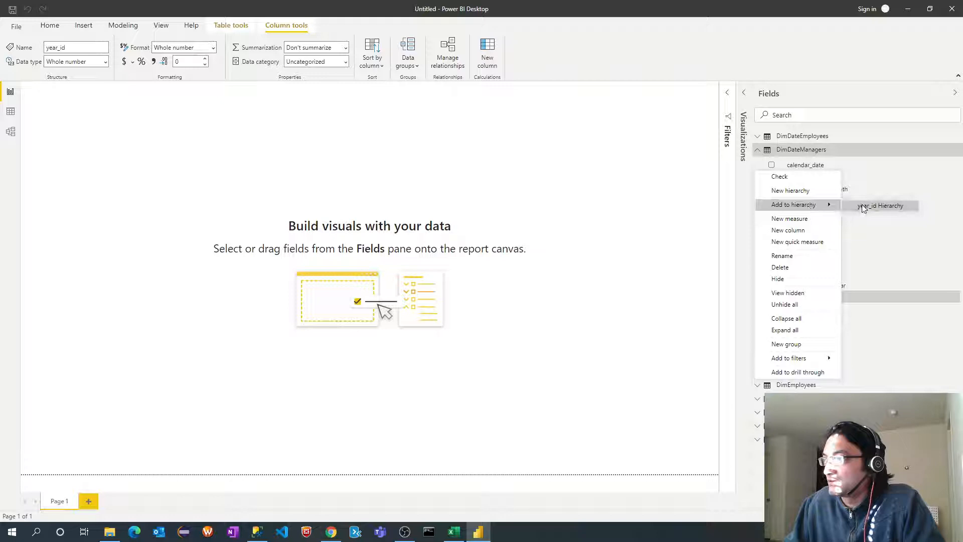
{"action": "left_click", "coordinate": [864, 207]}
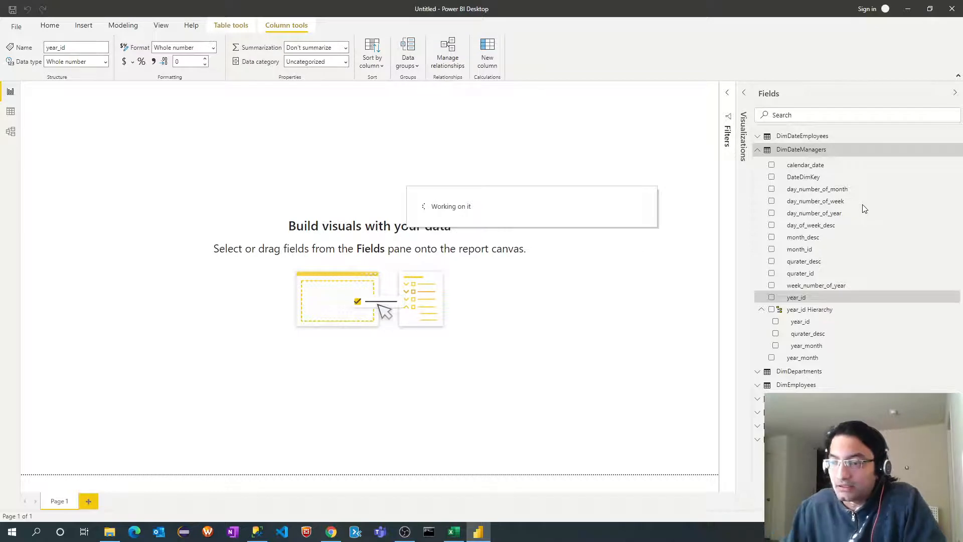
{"action": "left_click", "coordinate": [332, 532]}
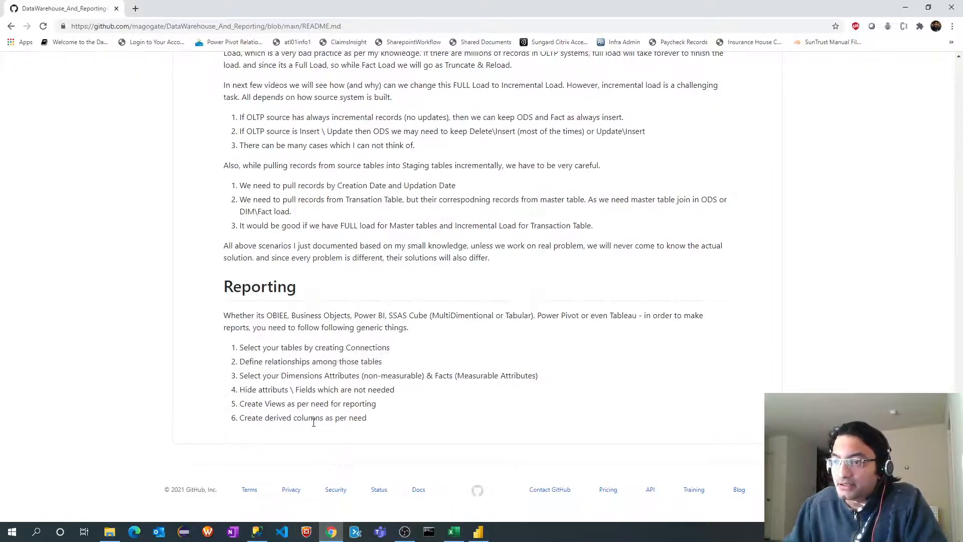
{"action": "left_click_drag", "start_coordinate": [242, 389], "coordinate": [409, 392]}
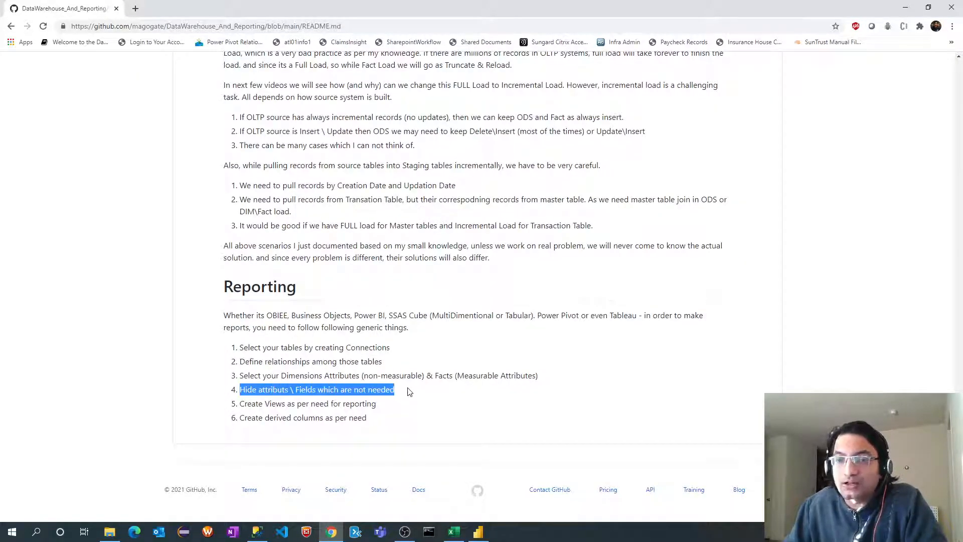
{"action": "left_click", "coordinate": [478, 532]}
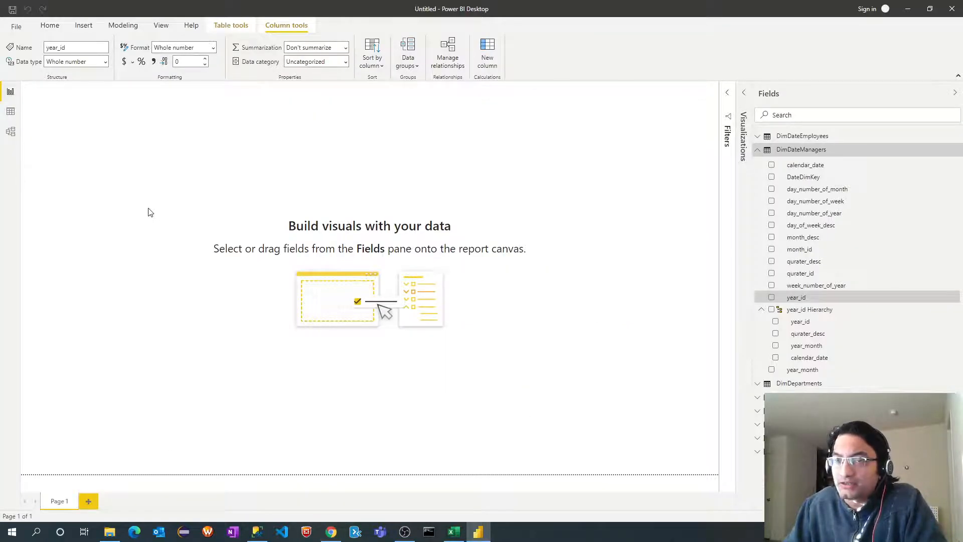
Step: In Model view, hide DimDepartments' CreatedOn and UpdatedOn from report view
{"action": "left_click", "coordinate": [11, 131]}
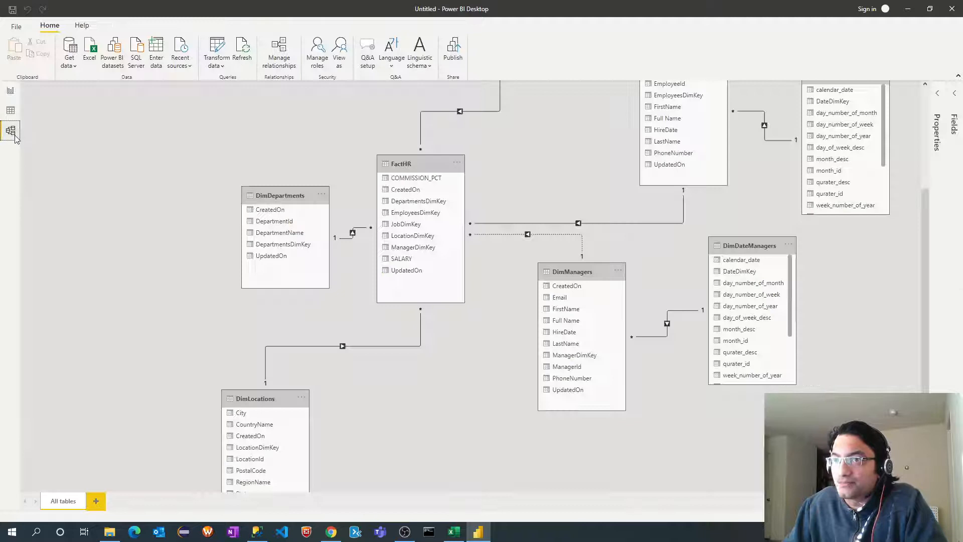
{"action": "left_click", "coordinate": [275, 260], "text": "ctrl"}
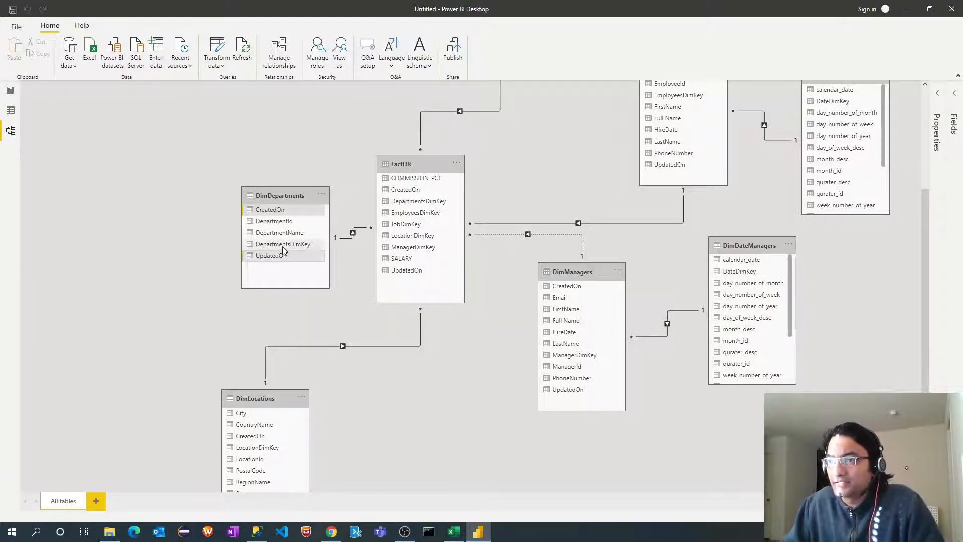
{"action": "right_click", "coordinate": [284, 248]}
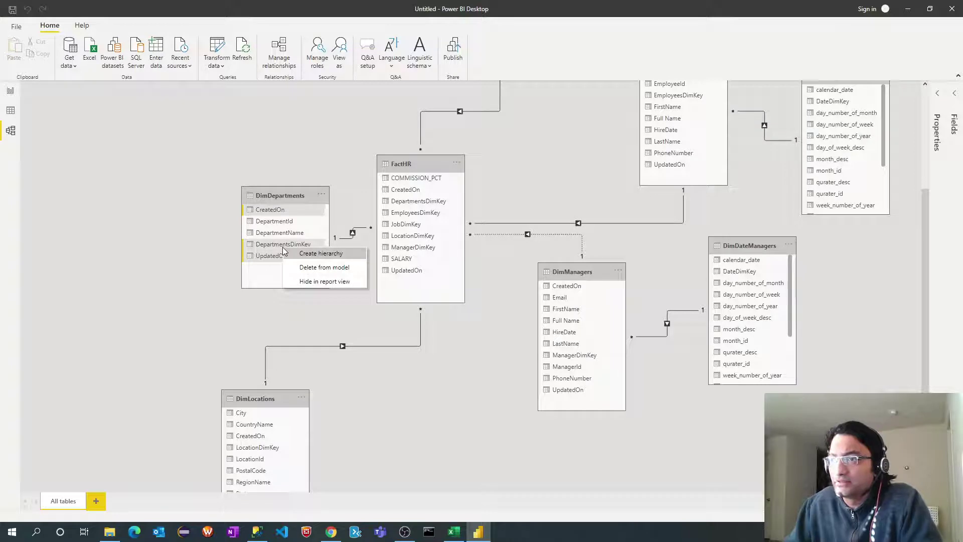
{"action": "left_click", "coordinate": [309, 283]}
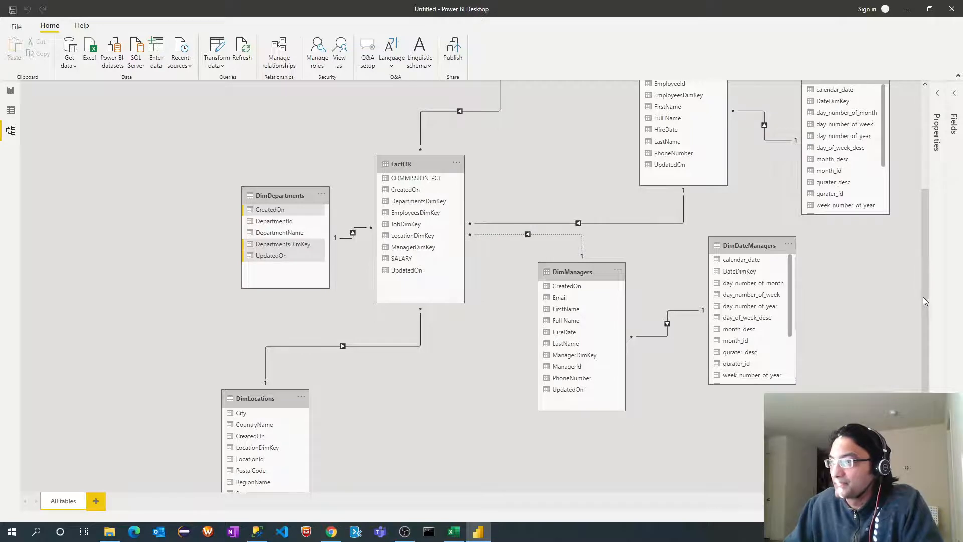
{"action": "scroll", "coordinate": [925, 297], "scroll_direction": "down", "scroll_amount": 3}
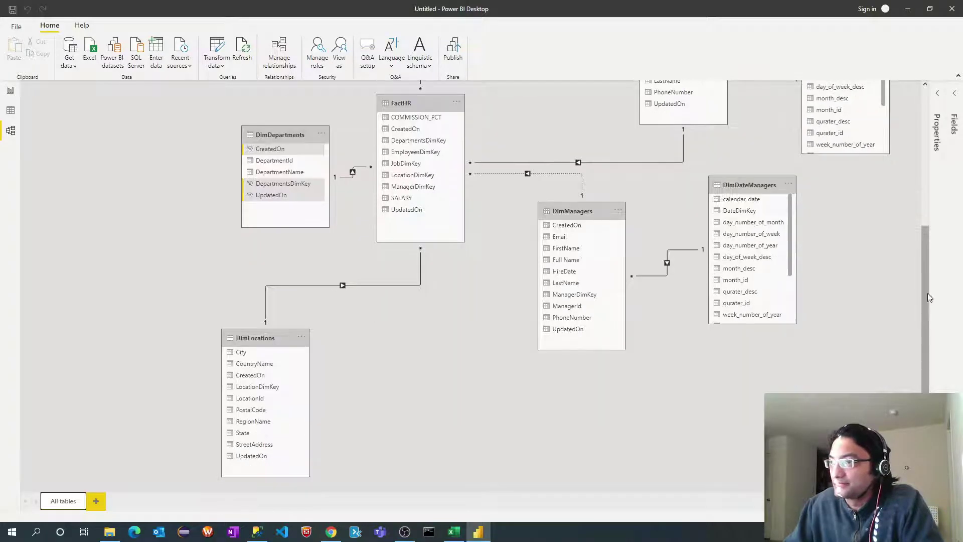
Step: Hide DimLocations' CreatedOn, UpdatedOn and LocationDimKey from report view
{"action": "left_click", "coordinate": [247, 457]}
{"action": "left_click", "coordinate": [259, 377], "text": "ctrl"}
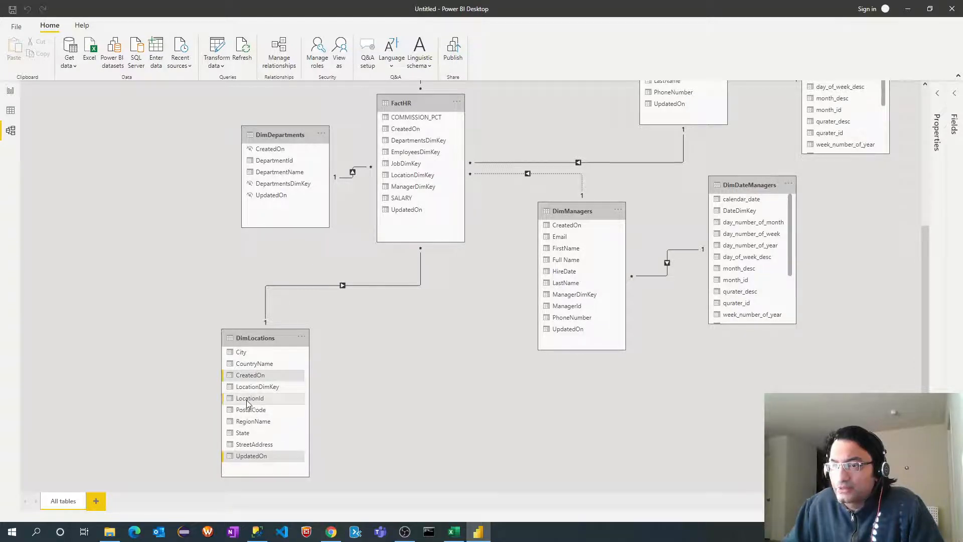
{"action": "scroll", "coordinate": [371, 406], "scroll_direction": "down", "scroll_amount": 1}
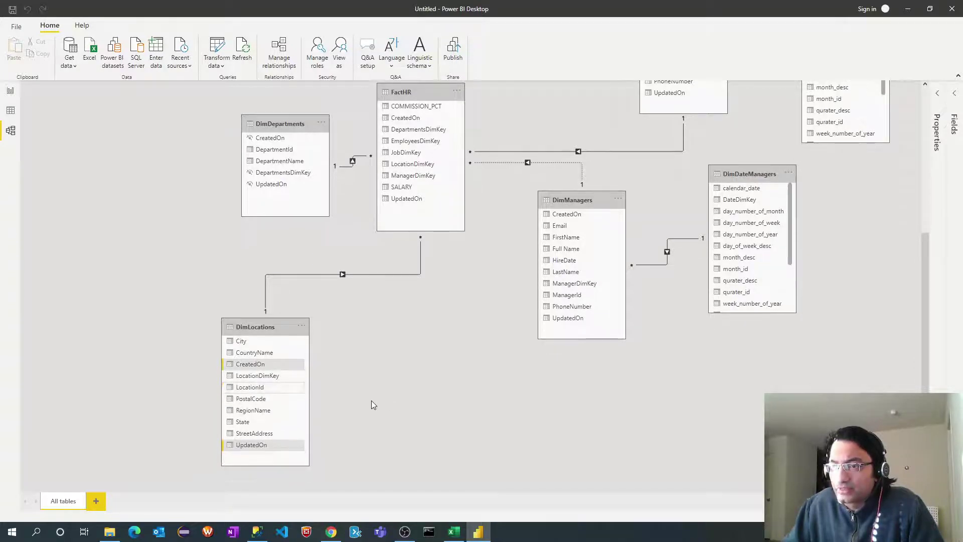
{"action": "left_click", "coordinate": [259, 376], "text": "ctrl"}
{"action": "right_click", "coordinate": [256, 369]}
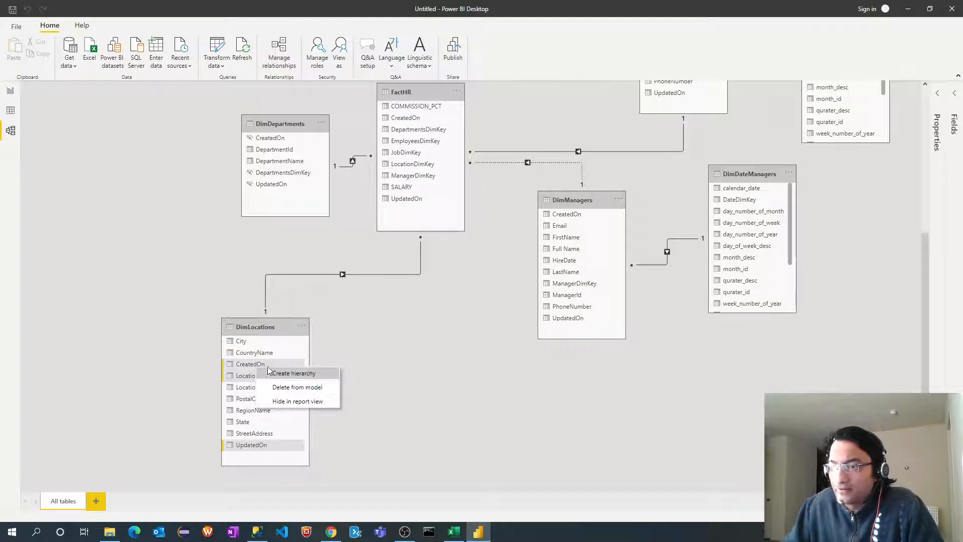
{"action": "left_click", "coordinate": [308, 404]}
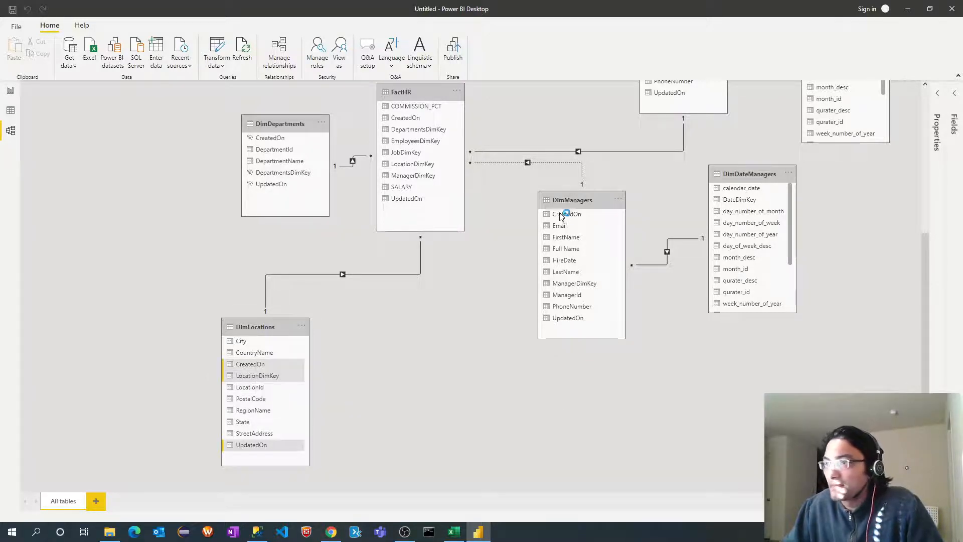
Step: Hide DimManagers' CreatedOn, UpdatedOn and ManagerDimKey from report view
{"action": "left_click", "coordinate": [567, 226]}
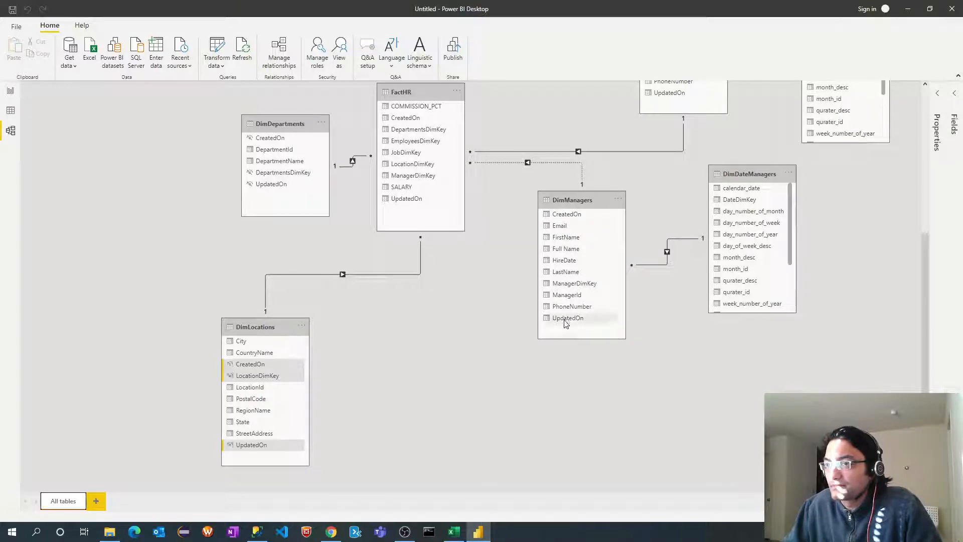
{"action": "left_click", "coordinate": [565, 321]}
{"action": "left_click", "coordinate": [561, 215], "text": "ctrl"}
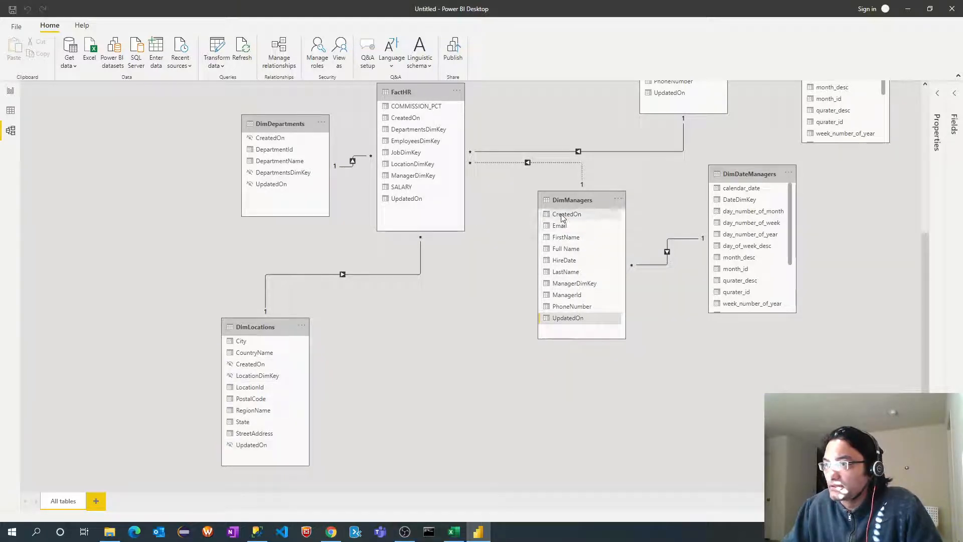
{"action": "left_click", "coordinate": [577, 285], "text": "ctrl"}
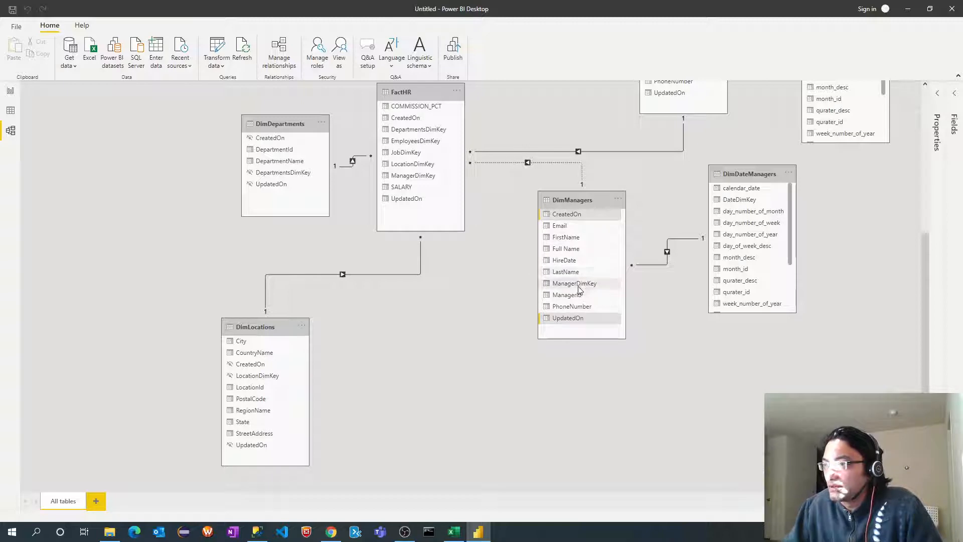
{"action": "right_click", "coordinate": [578, 288]}
{"action": "left_click", "coordinate": [611, 322]}
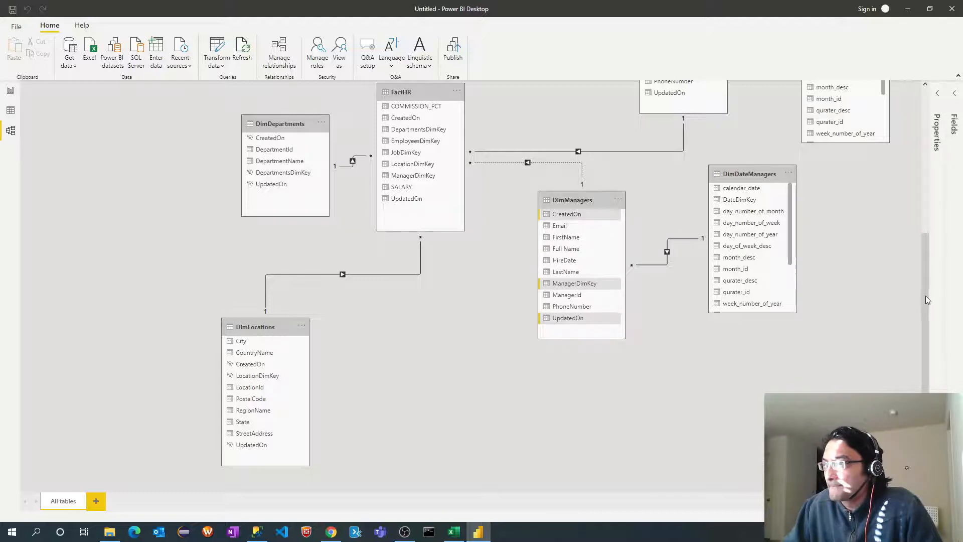
{"action": "left_click_drag", "start_coordinate": [926, 296], "coordinate": [927, 268]}
{"action": "left_click_drag", "start_coordinate": [927, 275], "coordinate": [926, 189]}
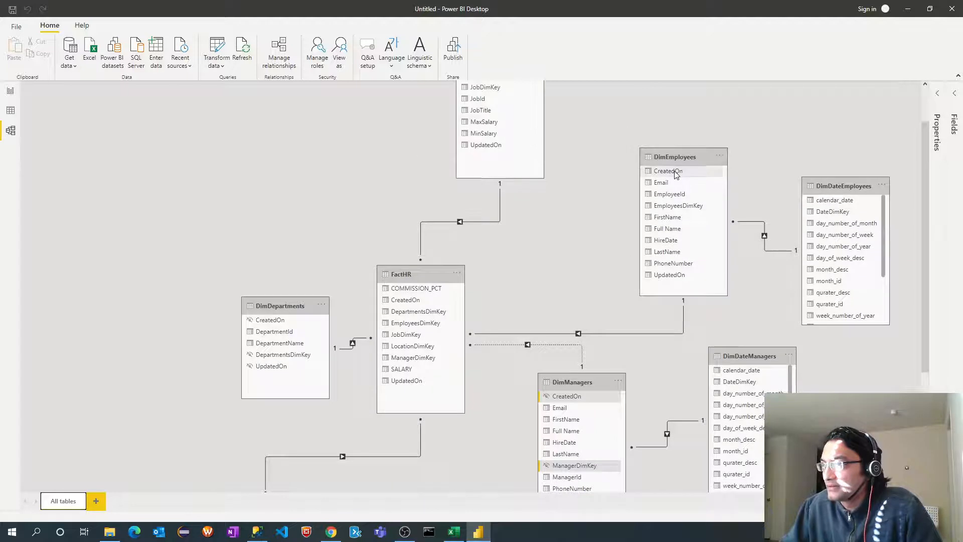
Step: Hide DimEmployees' CreatedOn and UpdatedOn from report view
{"action": "left_click", "coordinate": [666, 278], "text": "ctrl"}
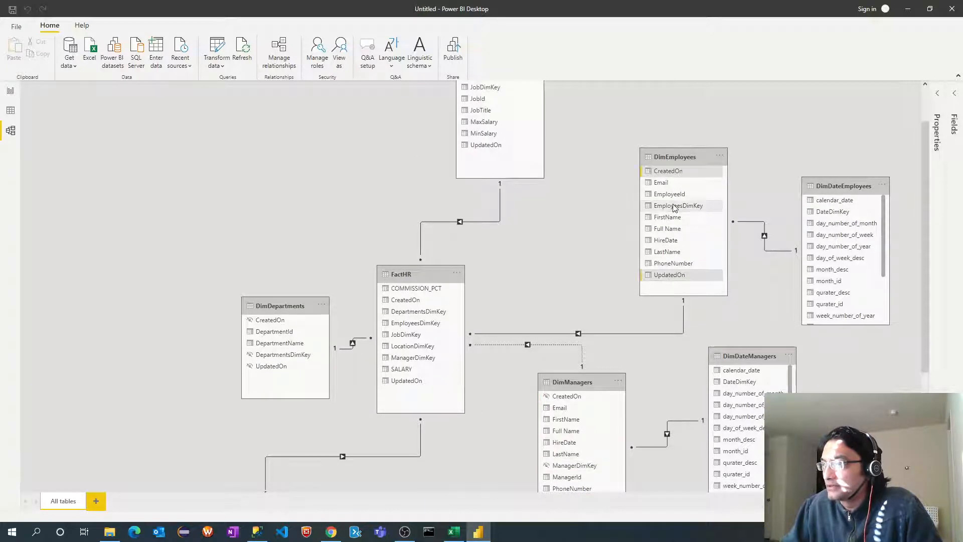
{"action": "right_click", "coordinate": [676, 207]}
{"action": "left_click", "coordinate": [705, 242]}
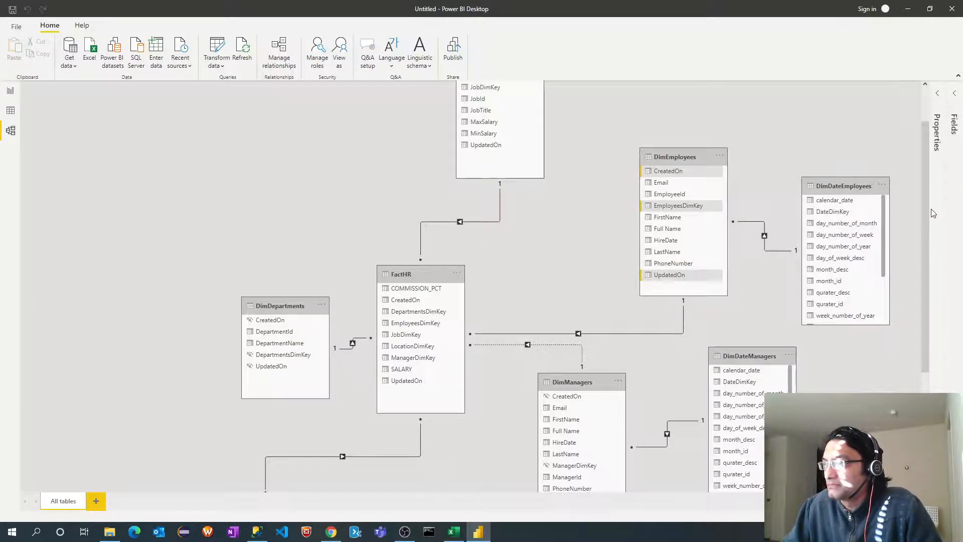
{"action": "scroll", "coordinate": [931, 211], "scroll_direction": "up", "scroll_amount": 2}
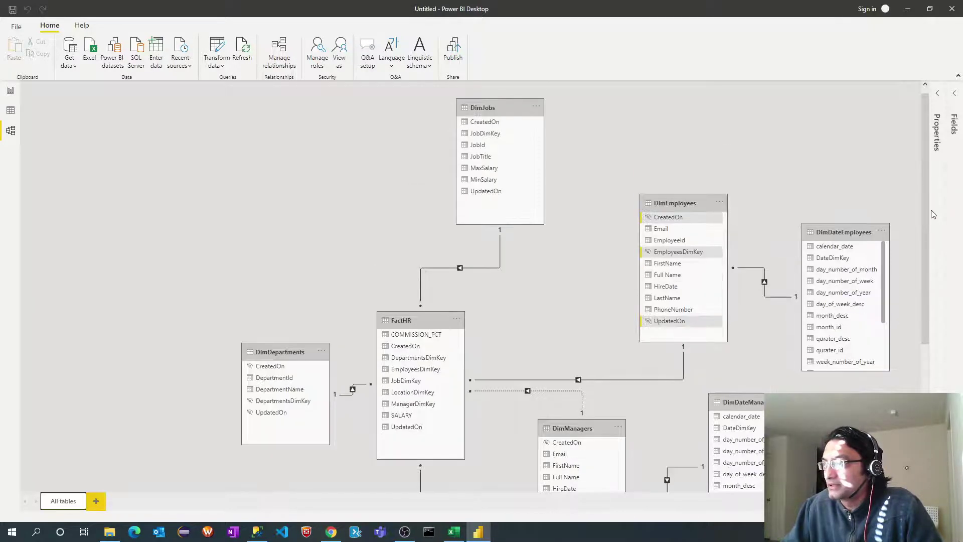
Step: Hide DimJobs' CreatedOn, UpdatedOn and JobDimKey from report view
{"action": "left_click", "coordinate": [481, 123]}
{"action": "left_click", "coordinate": [478, 193], "text": "ctrl"}
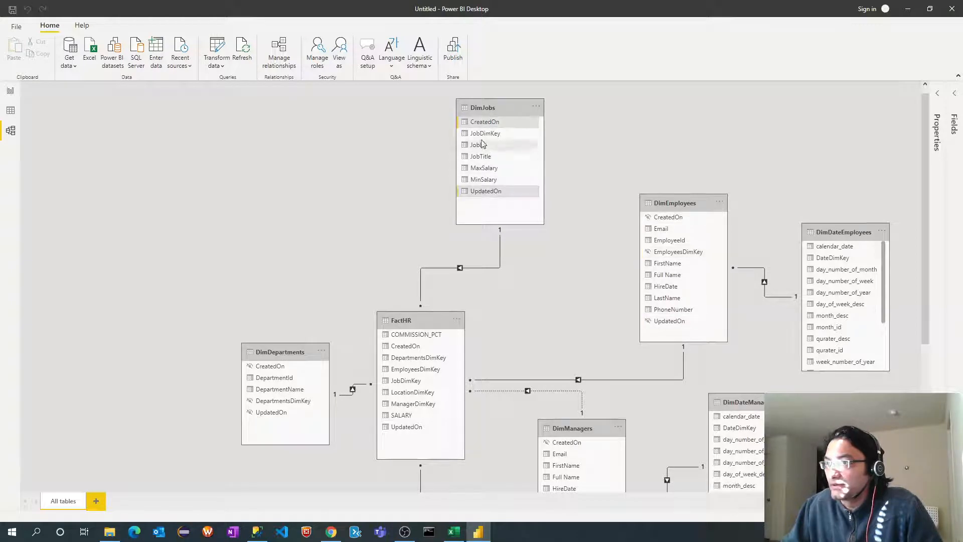
{"action": "left_click", "coordinate": [482, 134], "text": "ctrl"}
{"action": "right_click", "coordinate": [491, 135]}
{"action": "left_click", "coordinate": [507, 169]}
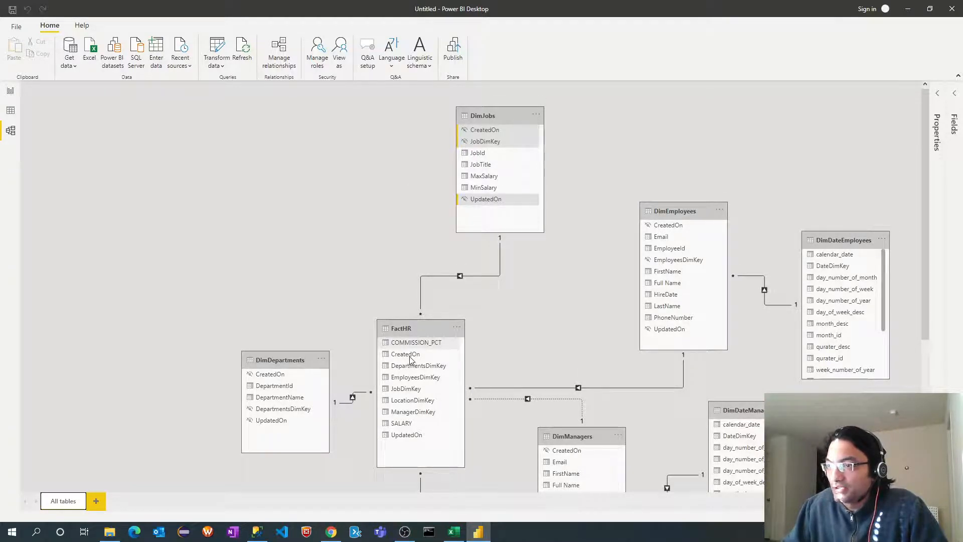
Step: Hide FactHR's CreatedOn through ManagerDimKey fields, then return to Report view
{"action": "left_click", "coordinate": [410, 356]}
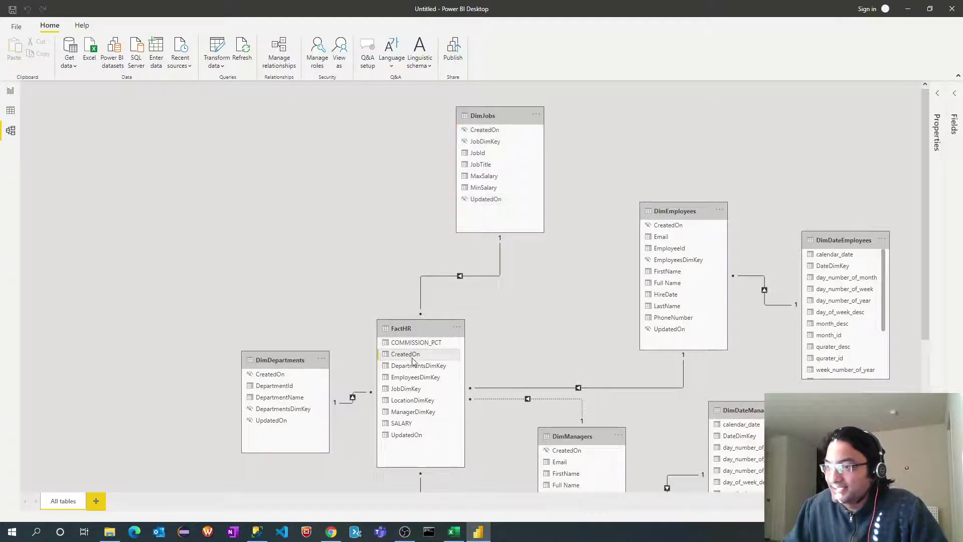
{"action": "left_click", "coordinate": [412, 413], "text": "shift"}
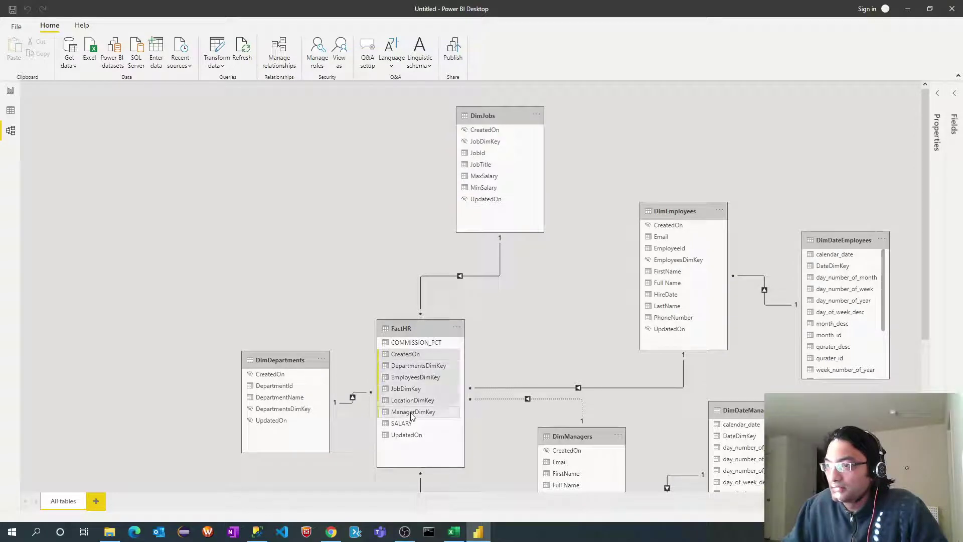
{"action": "right_click", "coordinate": [403, 440]}
{"action": "left_click", "coordinate": [441, 470]}
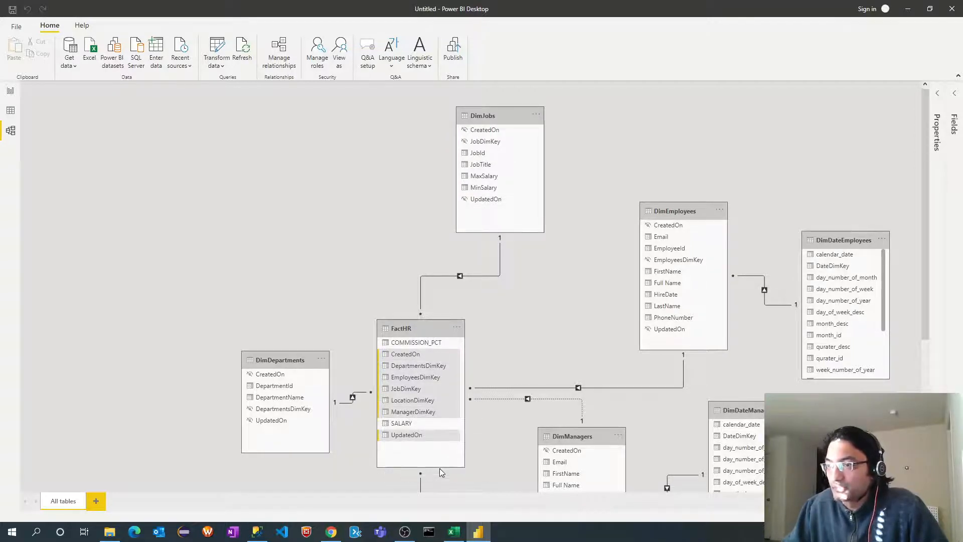
{"action": "double_click", "coordinate": [526, 398]}
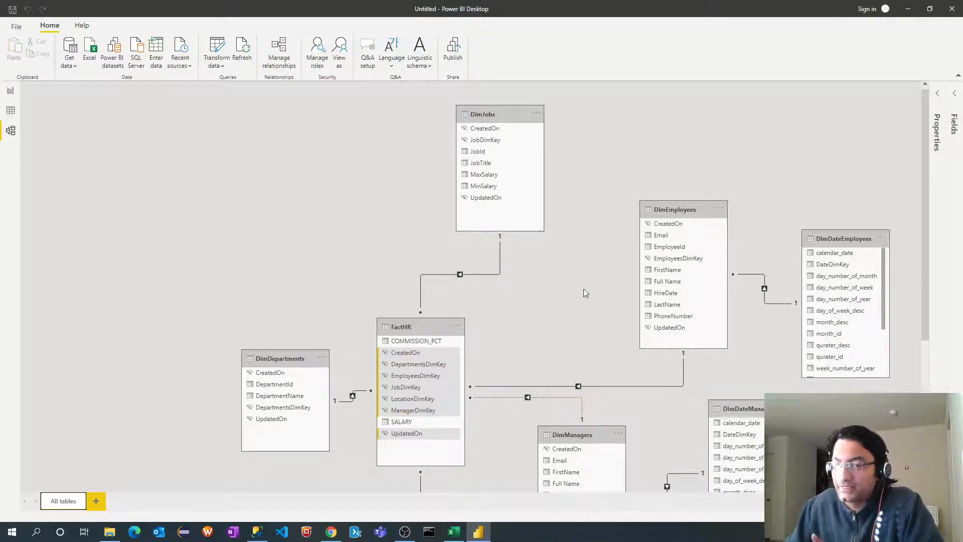
{"action": "left_click", "coordinate": [10, 91]}
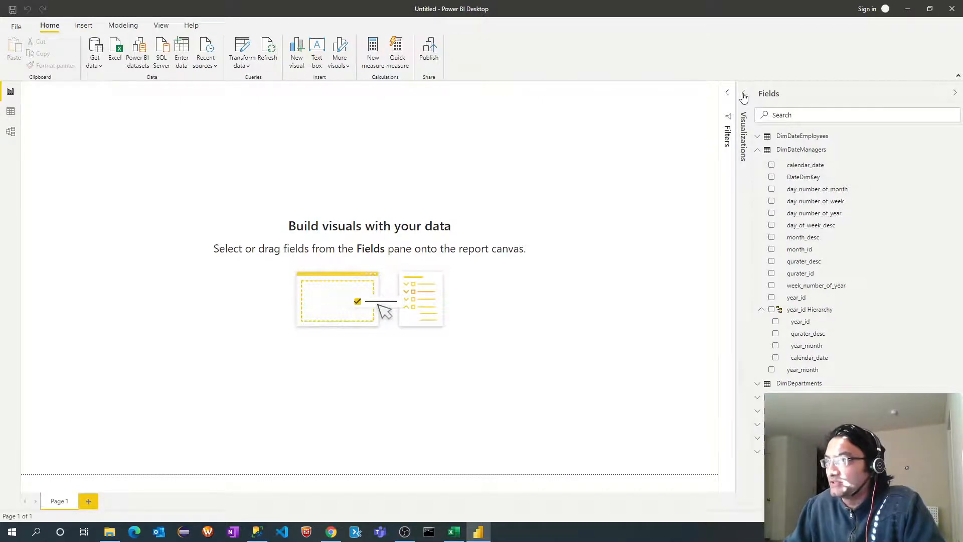
Step: Expand and re-collapse the Visualizations pane on the report page
{"action": "left_click", "coordinate": [744, 96]}
{"action": "left_click", "coordinate": [745, 96]}
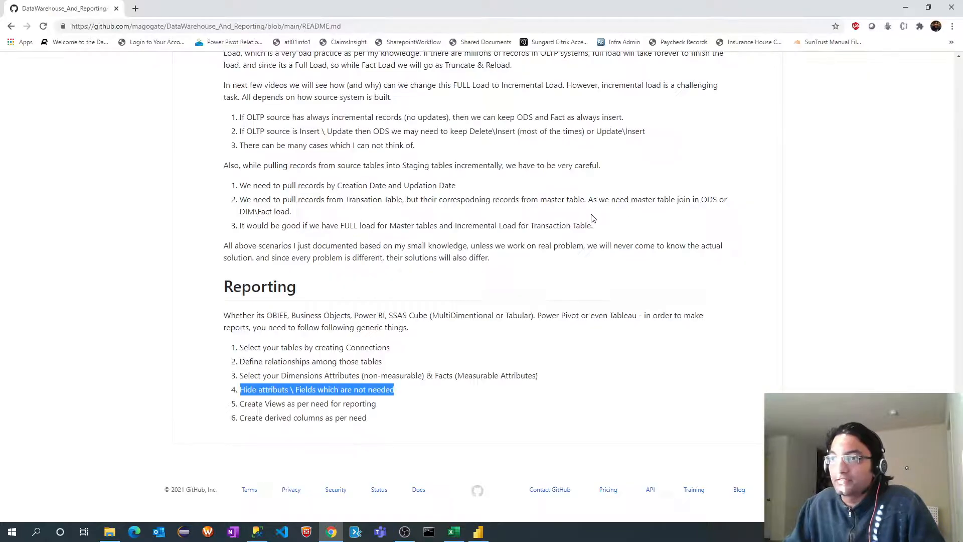
Step: Search the field list for Job and add JobId and JobTitle to a new table visual
{"action": "key", "text": "alt+Tab"}
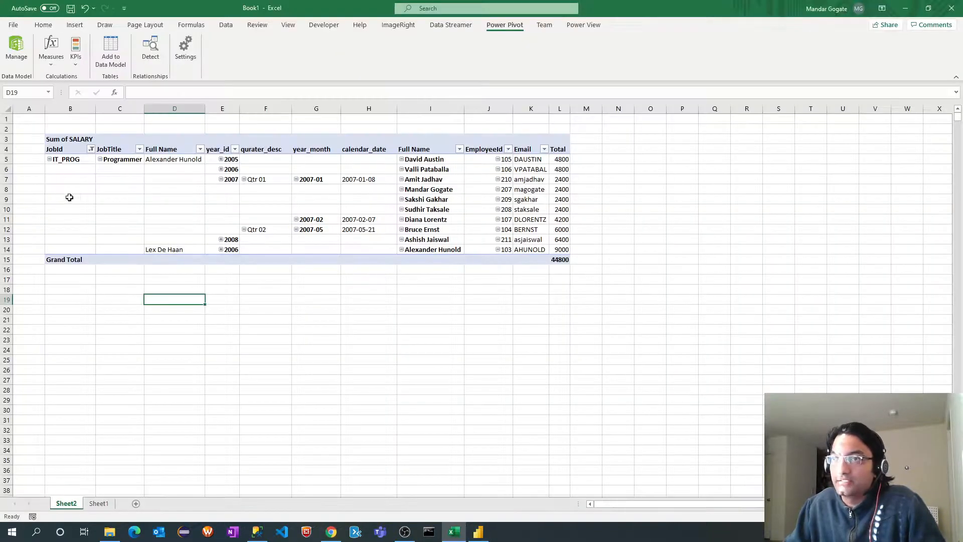
{"action": "mouse_move", "coordinate": [67, 177]}
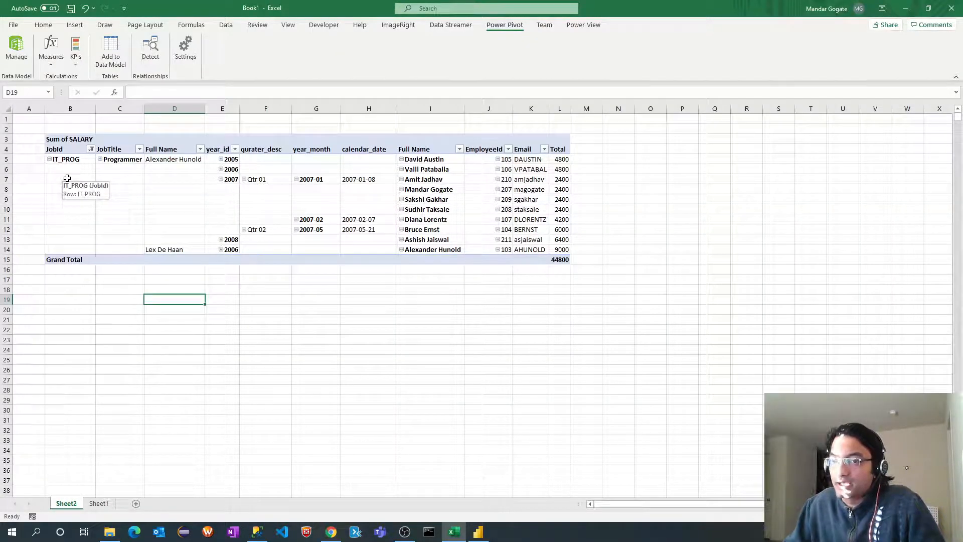
{"action": "key", "text": "alt+Tab"}
{"action": "left_click", "coordinate": [793, 114]}
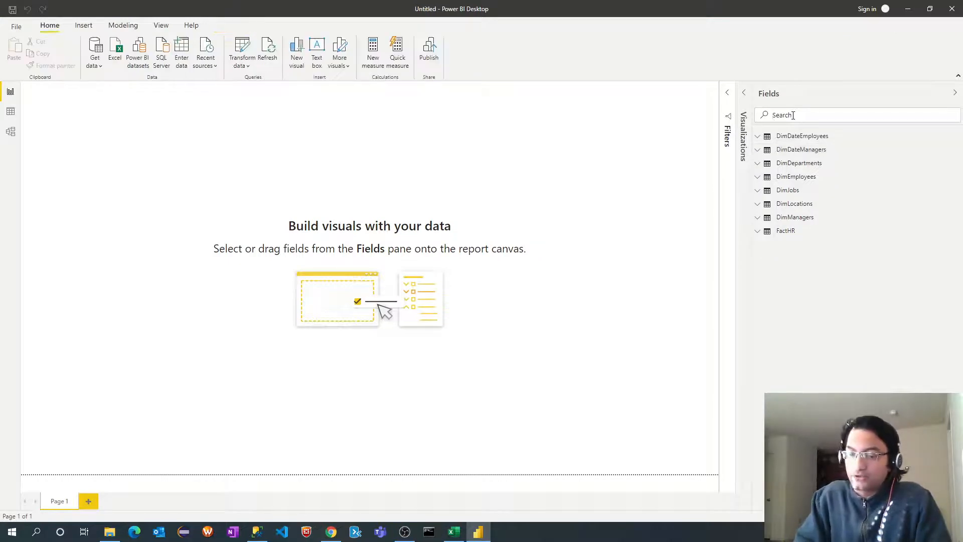
{"action": "type", "text": "Job"}
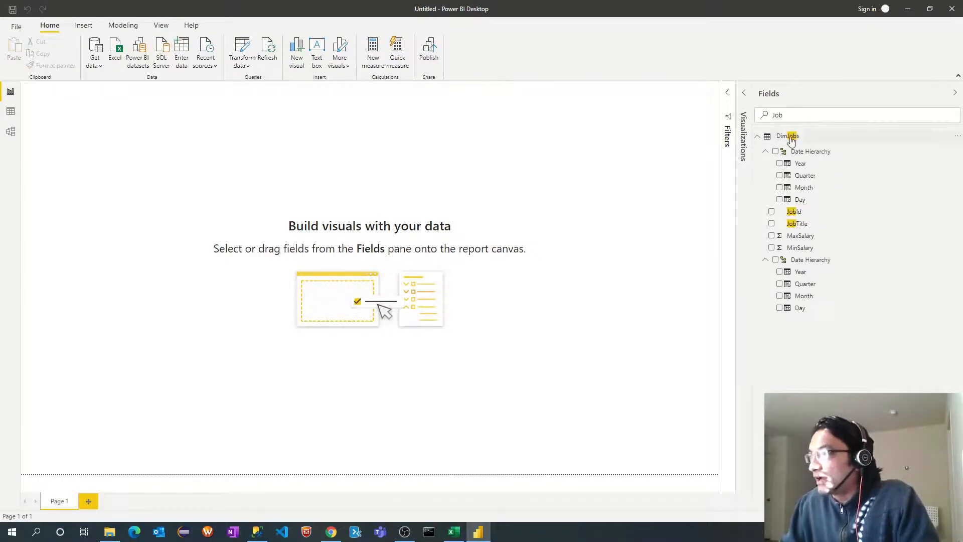
{"action": "mouse_move", "coordinate": [795, 211]}
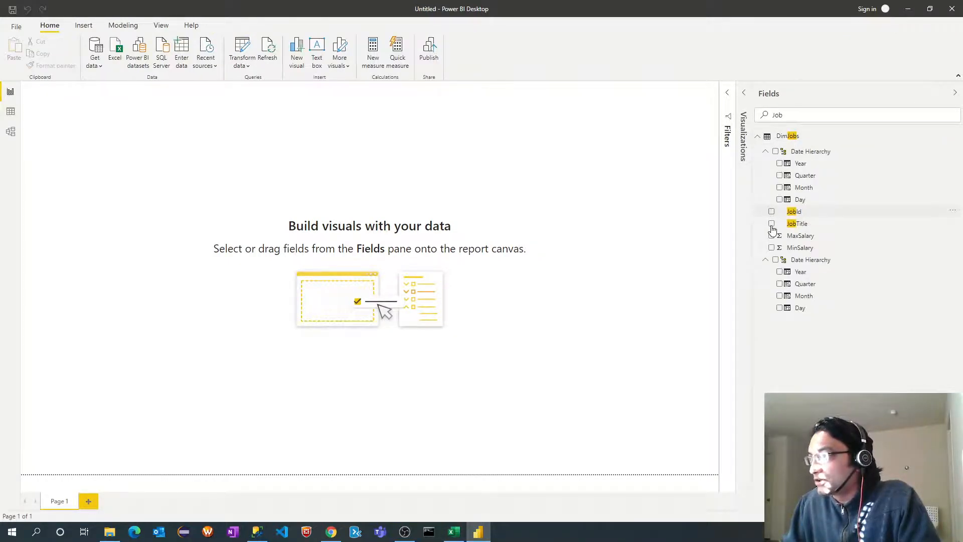
{"action": "left_click", "coordinate": [772, 212]}
{"action": "left_click", "coordinate": [772, 223]}
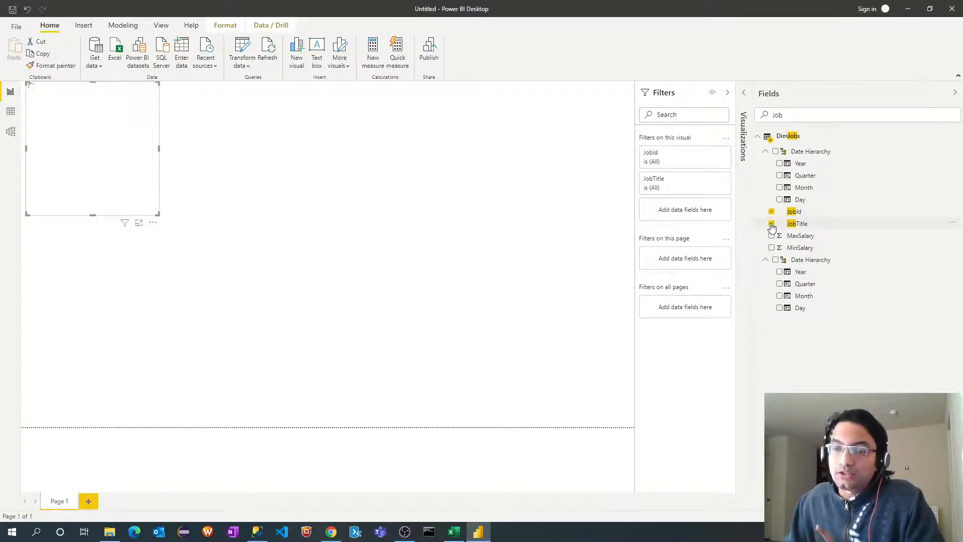
Step: Filter the table's JobId to IT_PROG so only Programmer shows, then collapse the Filters pane
{"action": "key", "text": "alt+Tab"}
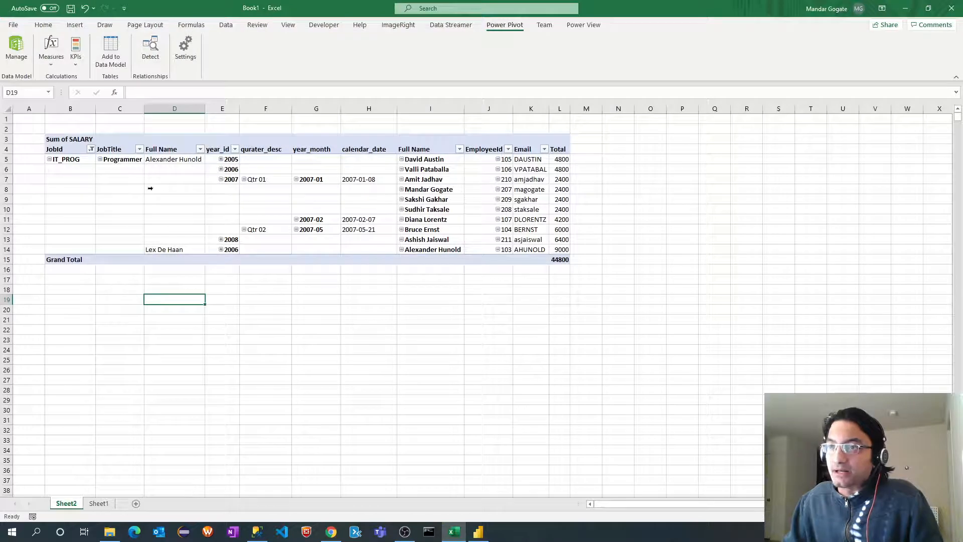
{"action": "key", "text": "alt+Tab"}
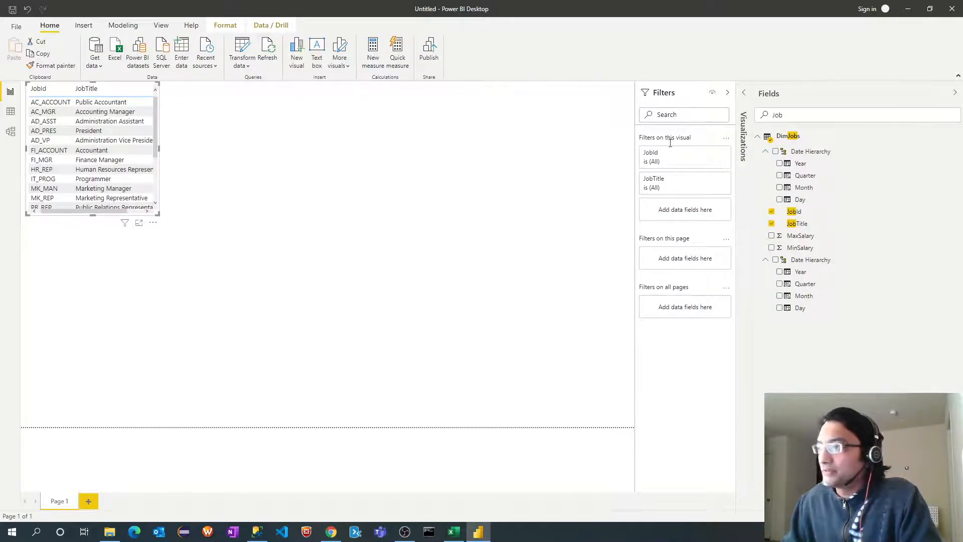
{"action": "mouse_move", "coordinate": [683, 157]}
{"action": "left_click", "coordinate": [713, 154]}
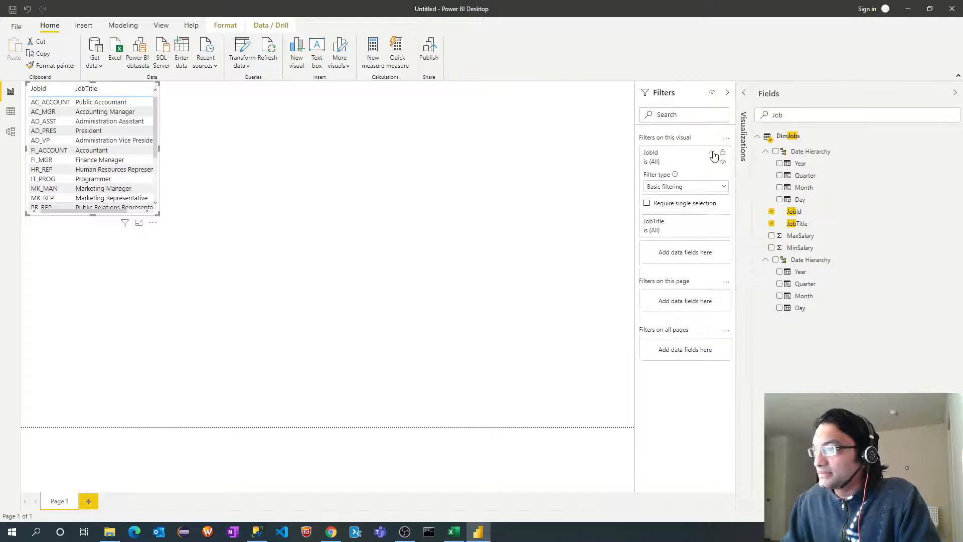
{"action": "scroll", "coordinate": [692, 242], "scroll_direction": "down", "scroll_amount": 1}
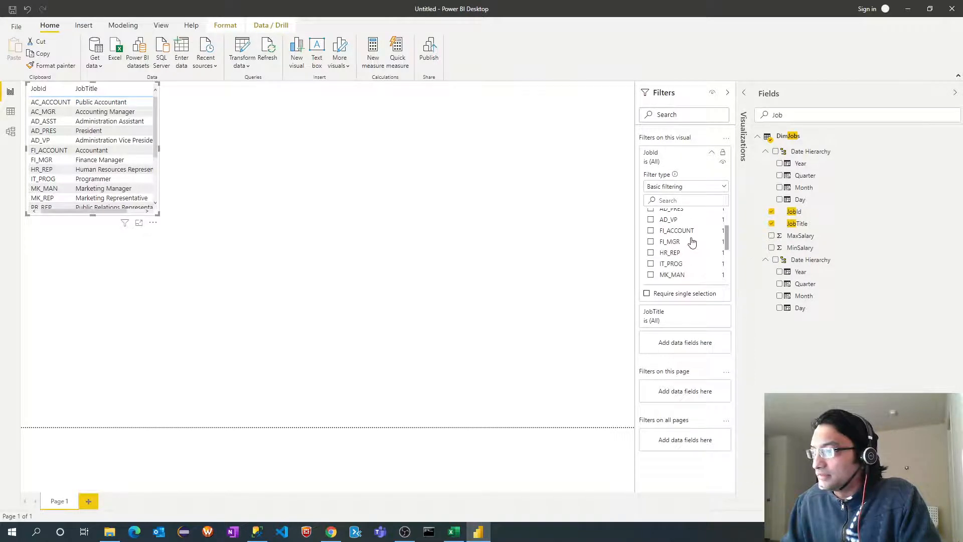
{"action": "left_click", "coordinate": [651, 264]}
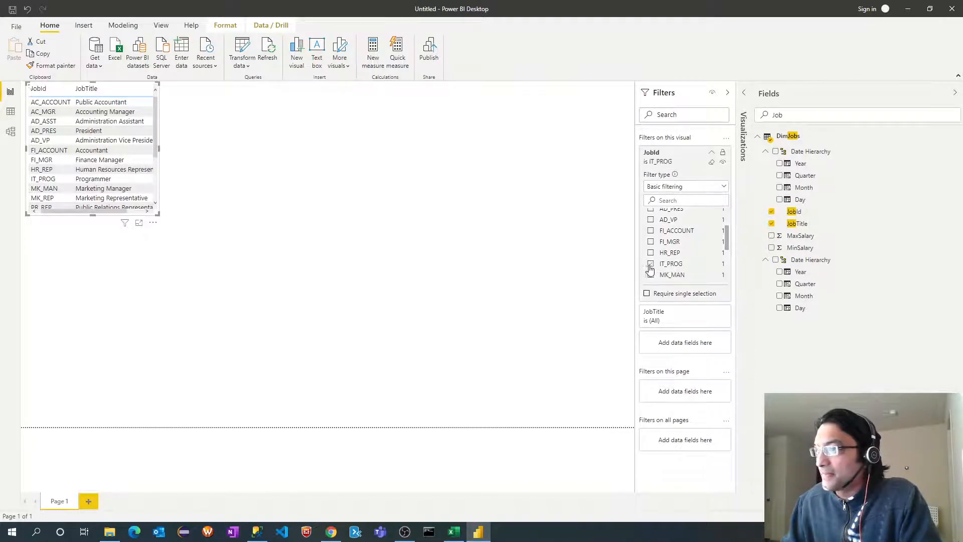
{"action": "left_click", "coordinate": [728, 94]}
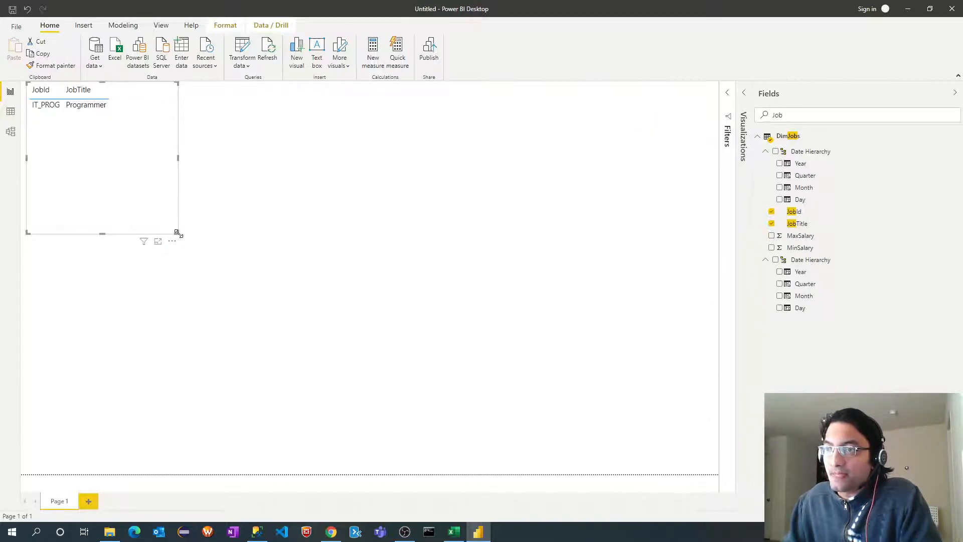
Step: Enlarge the table visual and set its value and column-header text size to 15 pt
{"action": "left_click_drag", "start_coordinate": [178, 234], "coordinate": [618, 449]}
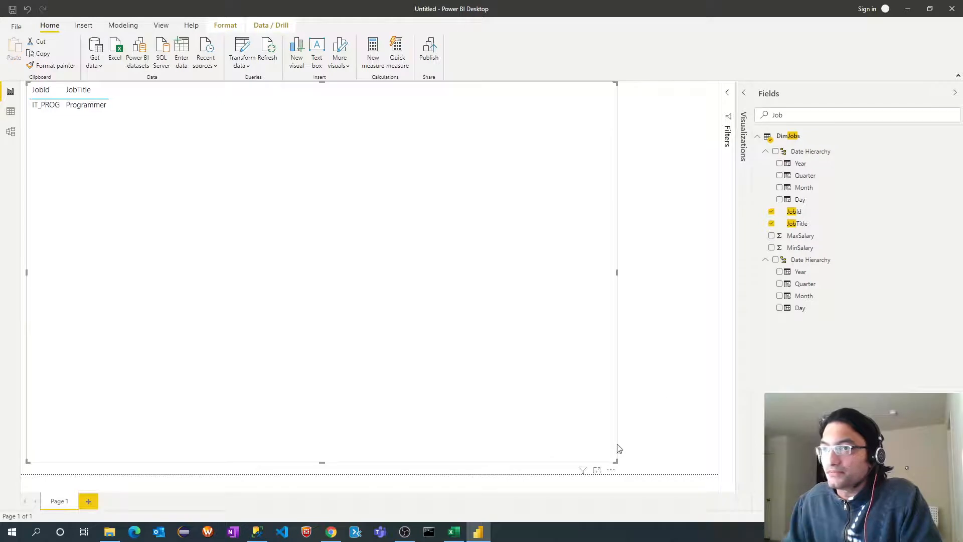
{"action": "left_click", "coordinate": [742, 94]}
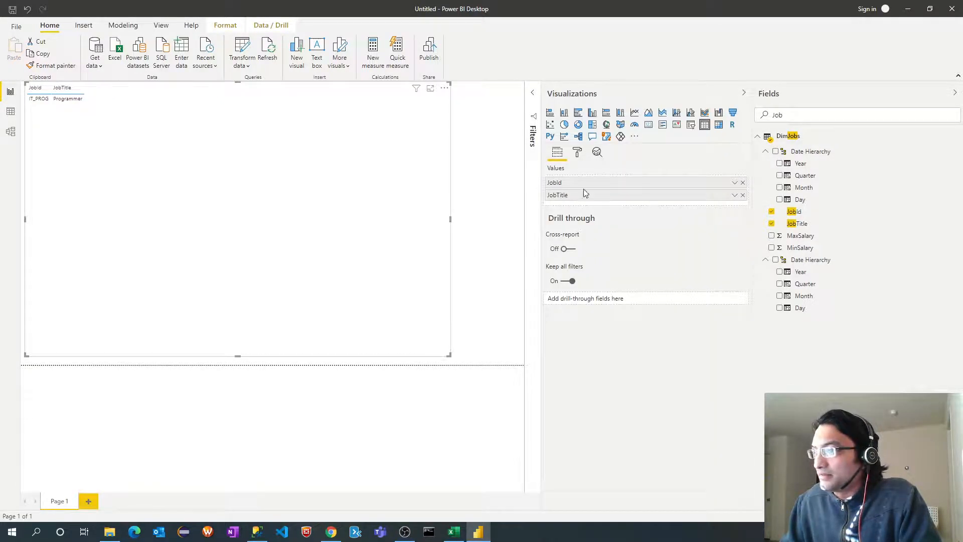
{"action": "left_click", "coordinate": [578, 153]}
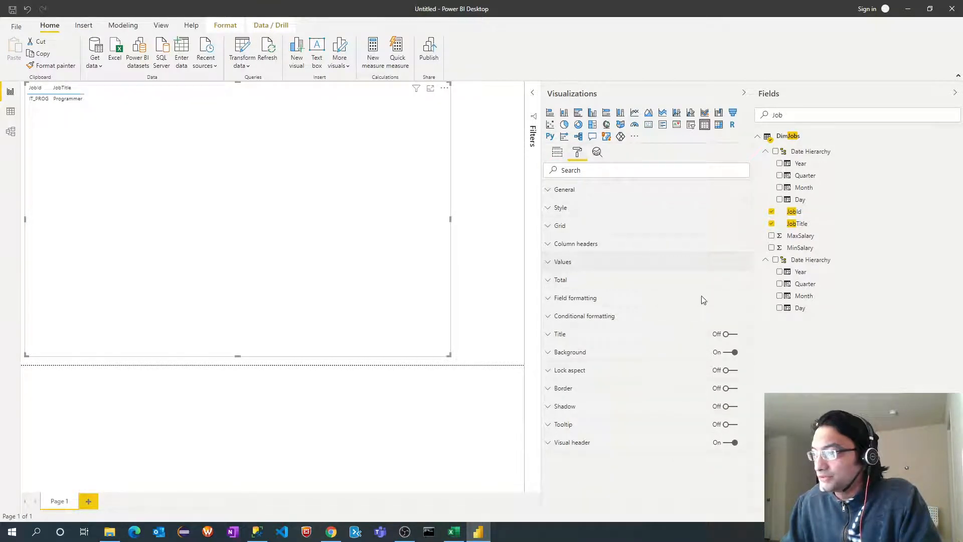
{"action": "scroll", "coordinate": [697, 299], "scroll_direction": "down", "scroll_amount": 3}
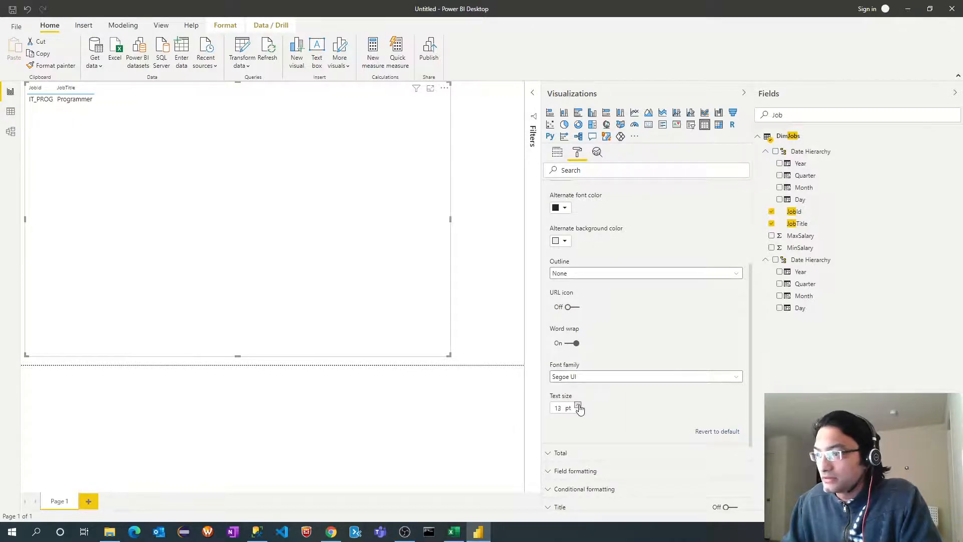
{"action": "left_click", "coordinate": [579, 406]}
{"action": "left_click", "coordinate": [579, 406]}
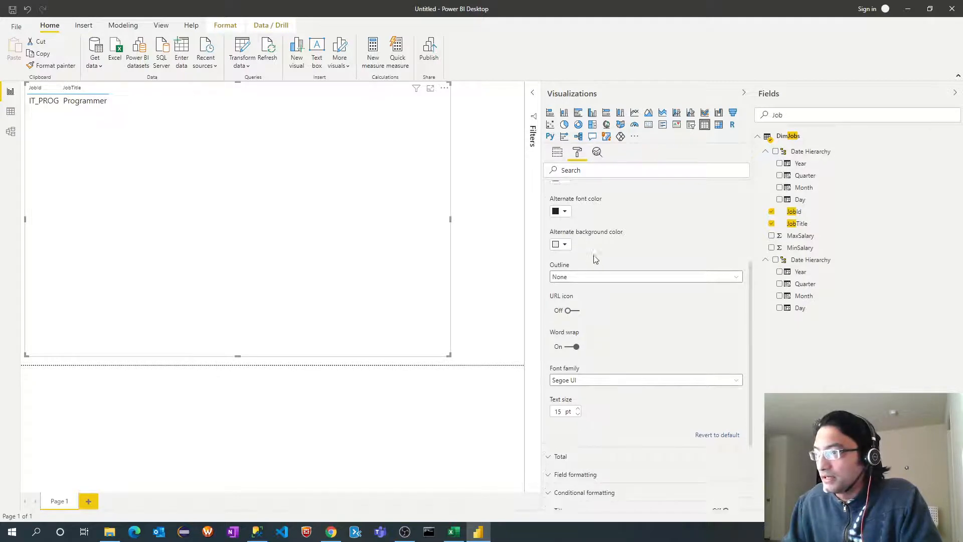
{"action": "scroll", "coordinate": [594, 258], "scroll_direction": "up", "scroll_amount": 3}
{"action": "left_click", "coordinate": [548, 263]}
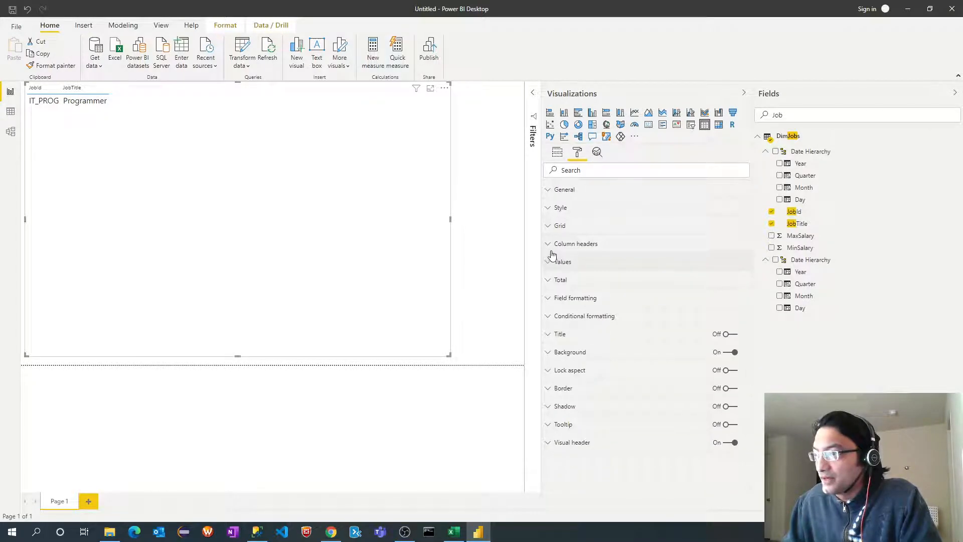
{"action": "left_click", "coordinate": [563, 247]}
{"action": "scroll", "coordinate": [643, 322], "scroll_direction": "down", "scroll_amount": 2}
{"action": "scroll", "coordinate": [643, 323], "scroll_direction": "down", "scroll_amount": 2}
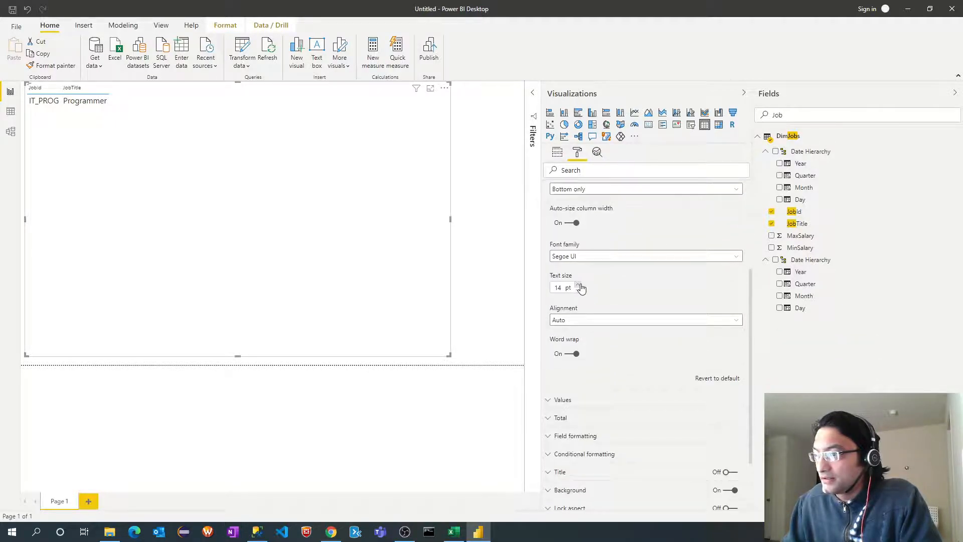
{"action": "left_click", "coordinate": [579, 285]}
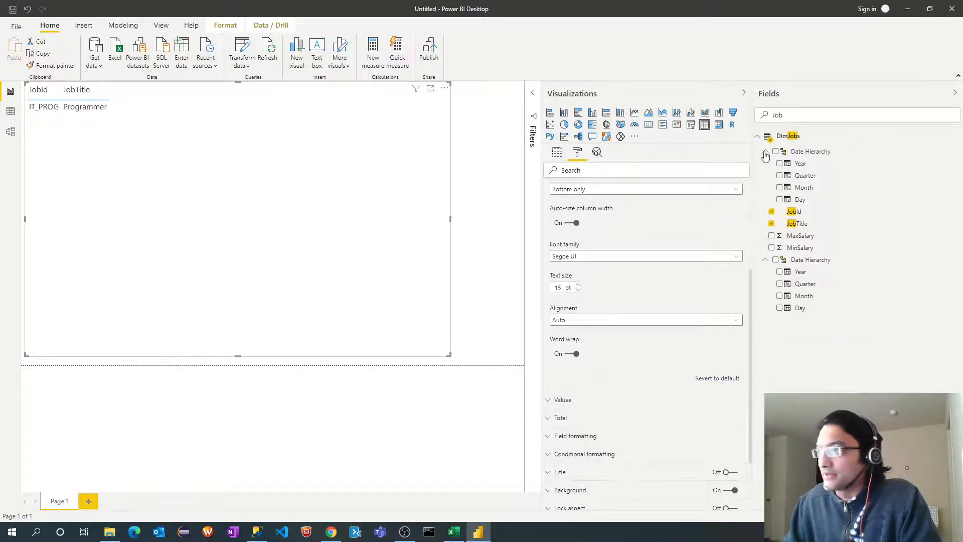
{"action": "left_click", "coordinate": [744, 93]}
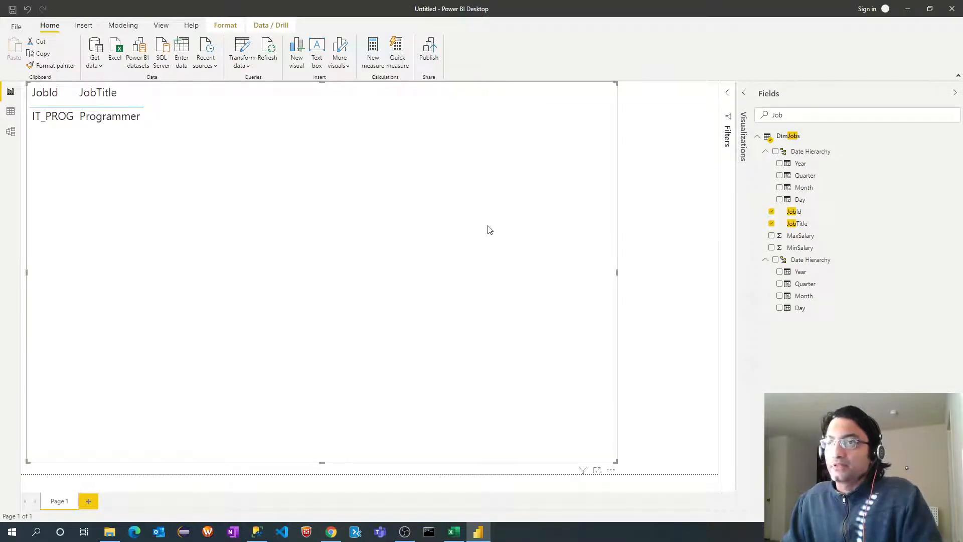
Step: In the Excel pivot, fill the manager Full Name column D with yellow
{"action": "key", "text": "alt+Tab"}
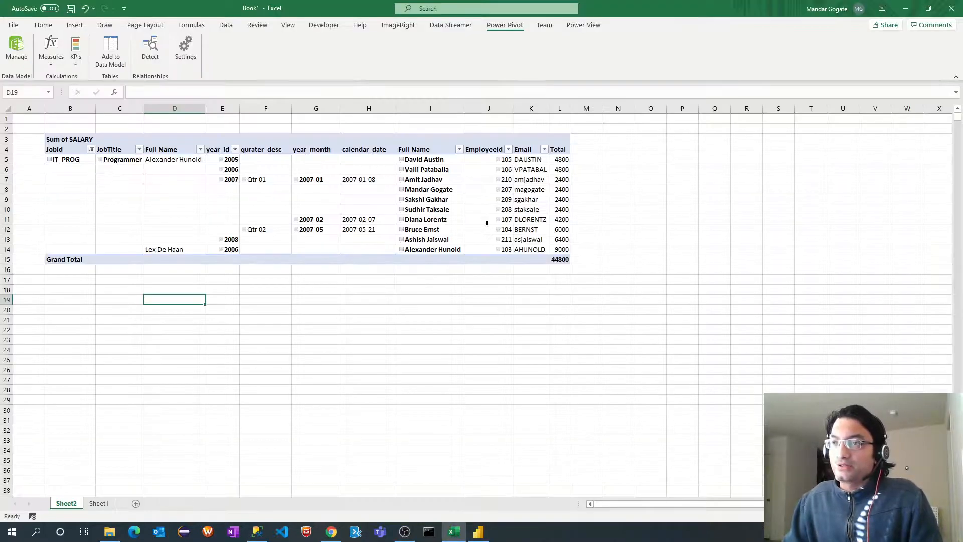
{"action": "key", "text": "alt+Tab"}
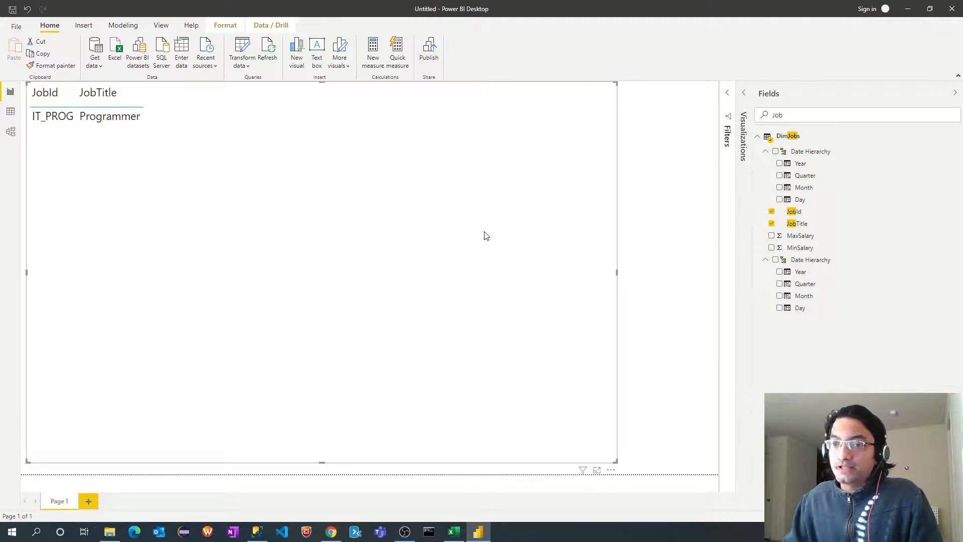
{"action": "key", "text": "alt+Tab"}
{"action": "left_click", "coordinate": [175, 110]}
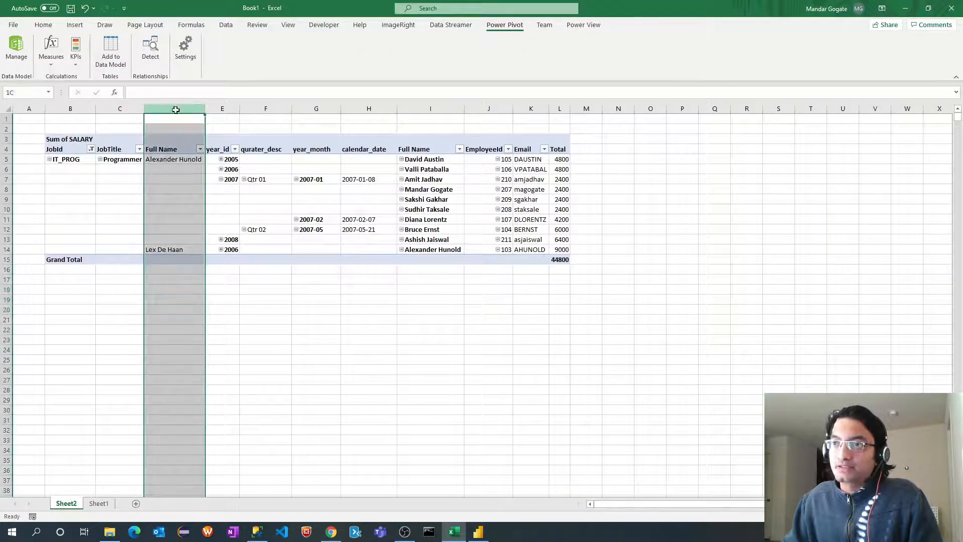
{"action": "left_click", "coordinate": [43, 24]}
{"action": "left_click", "coordinate": [160, 59]}
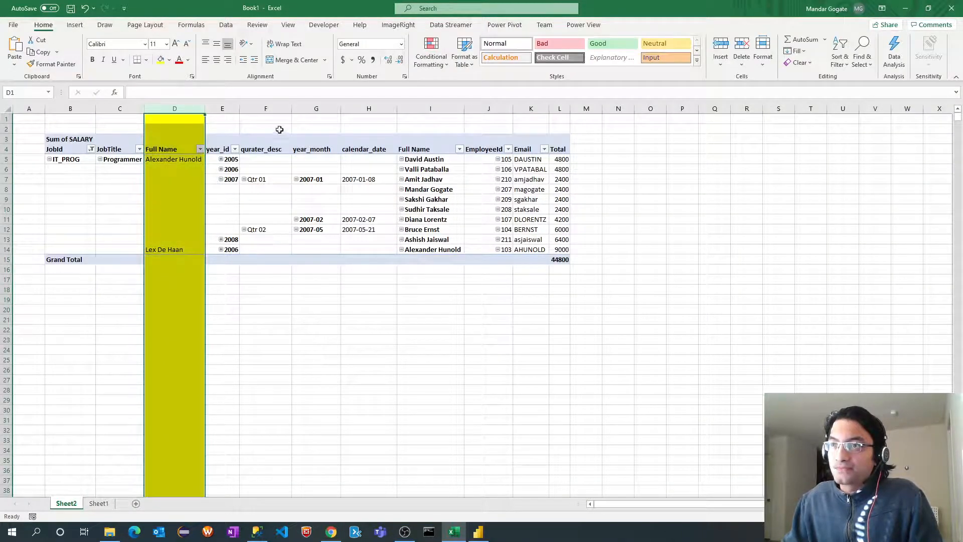
{"action": "left_click", "coordinate": [279, 130]}
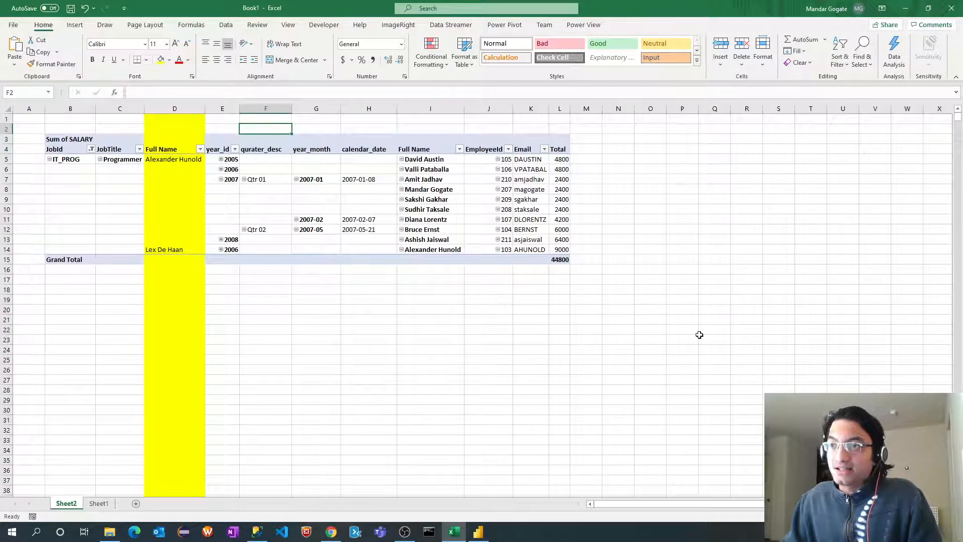
Step: Back in Power BI, clear the Job search so every table is listed again
{"action": "key", "text": "alt+Tab"}
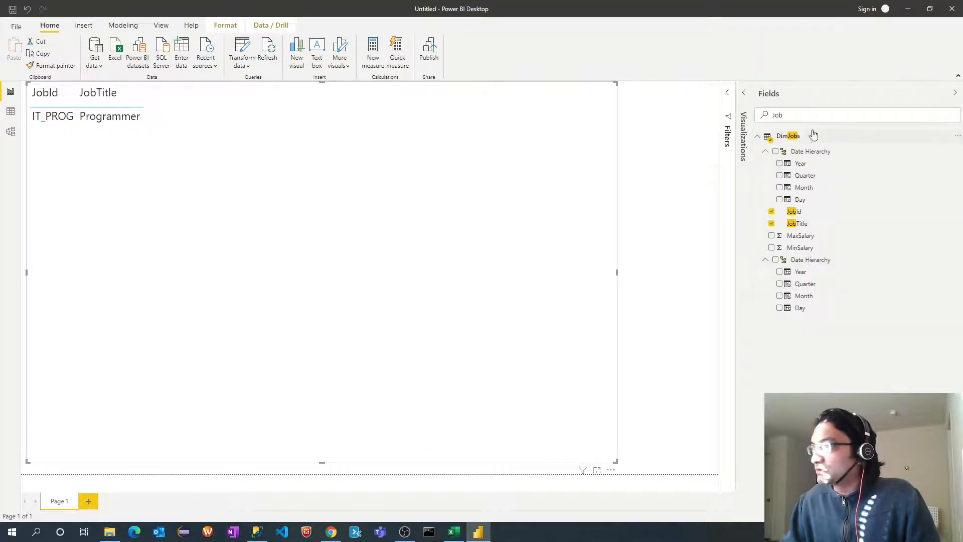
{"action": "key", "text": "BackSpace"}
{"action": "key", "text": "BackSpace"}
{"action": "key", "text": "BackSpace"}
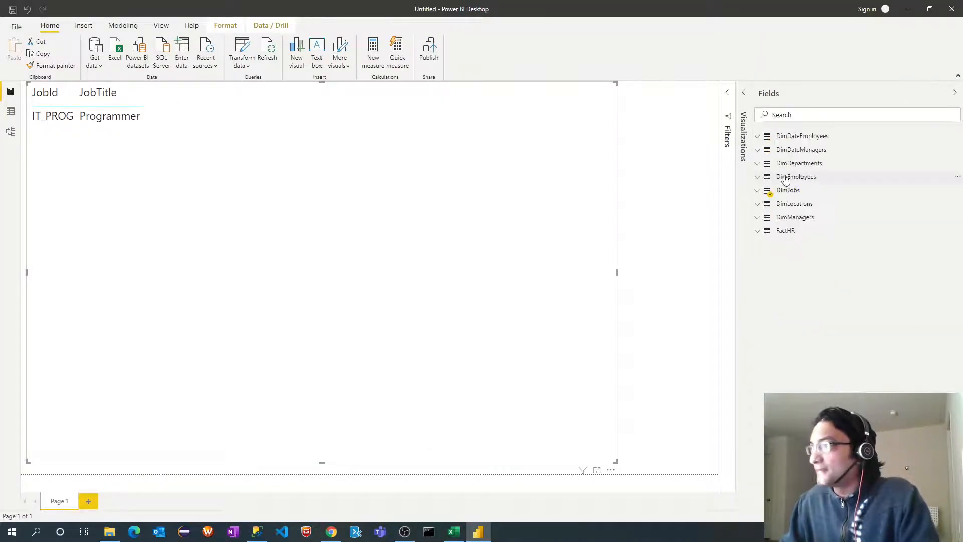
Step: Add the DimDateEmployees year_id Hierarchy to the table visual
{"action": "left_click", "coordinate": [759, 137]}
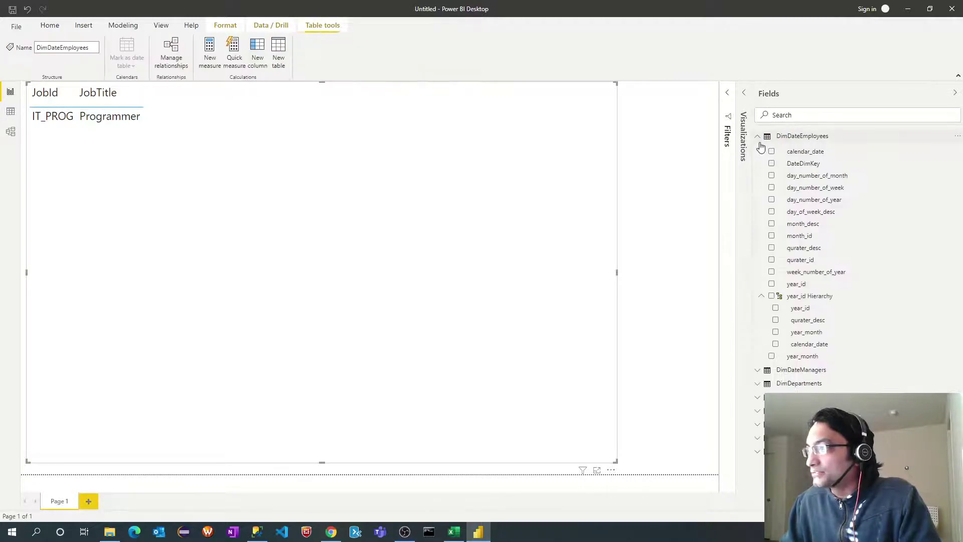
{"action": "left_click", "coordinate": [773, 297]}
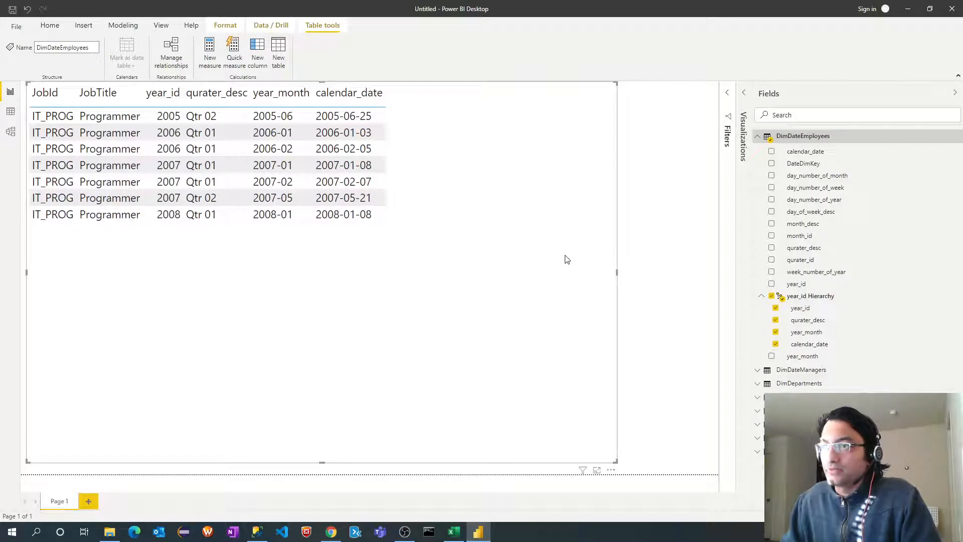
{"action": "key", "text": "alt+Tab"}
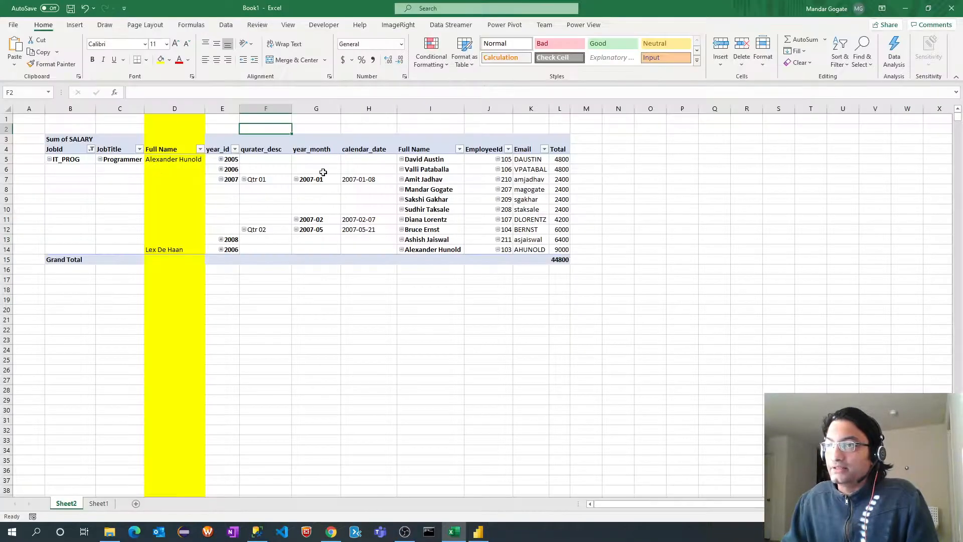
{"action": "left_click", "coordinate": [425, 109]}
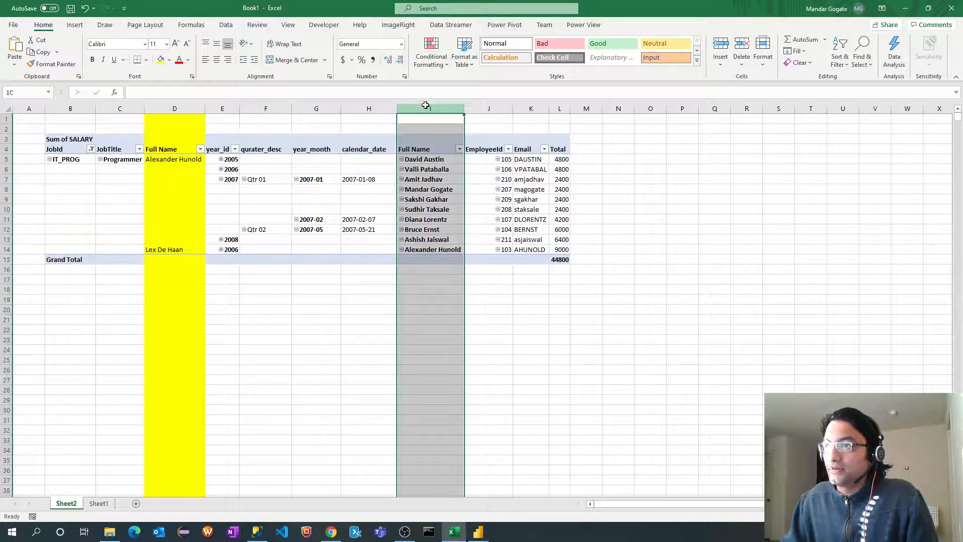
{"action": "key", "text": "alt+Tab"}
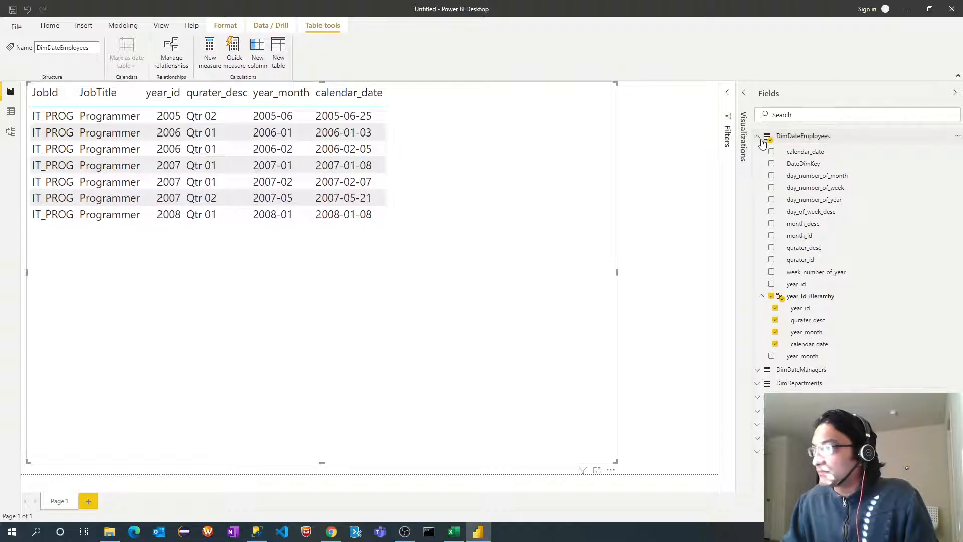
{"action": "left_click", "coordinate": [759, 136]}
Step: Add DimEmployees Full Name and EmployeeId to the table, then hide the field list
{"action": "left_click", "coordinate": [759, 177]}
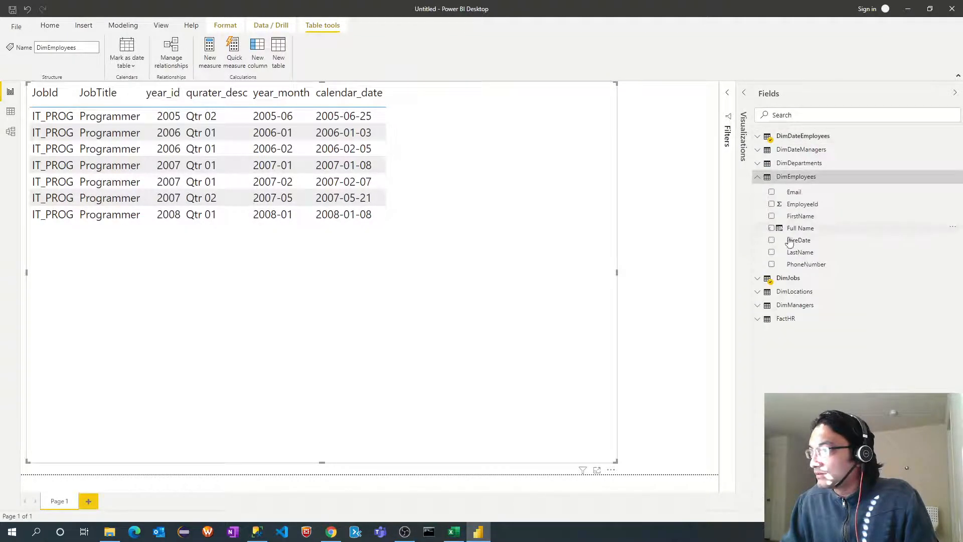
{"action": "left_click", "coordinate": [772, 229]}
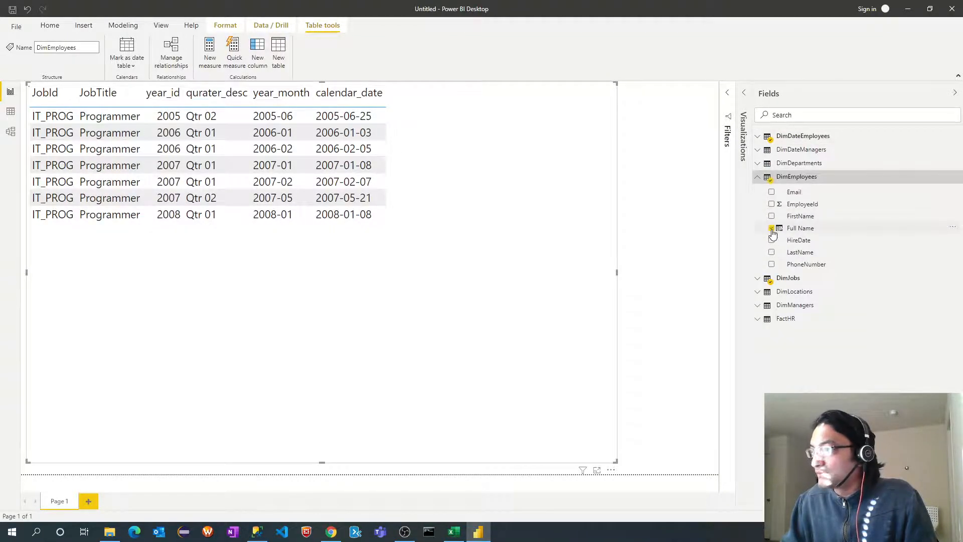
{"action": "key", "text": "alt+Tab"}
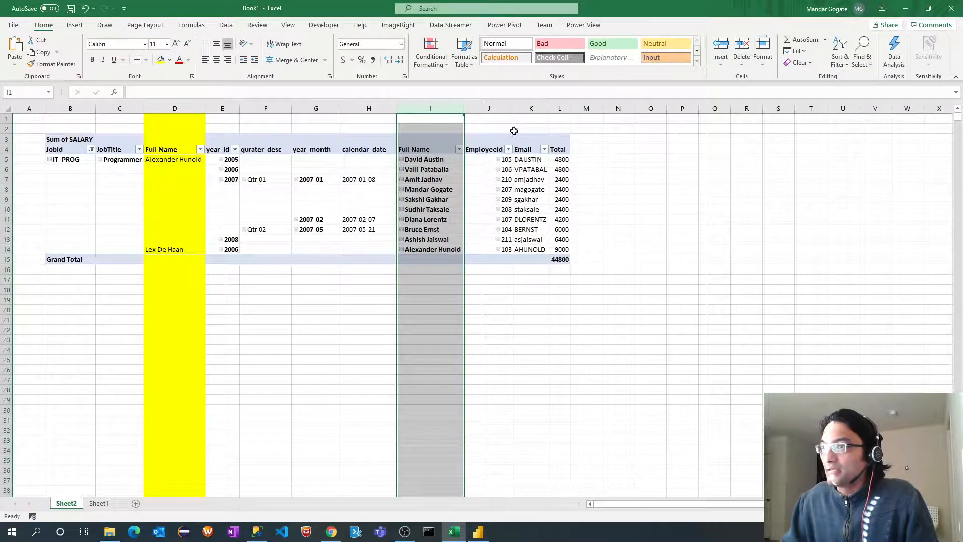
{"action": "left_click", "coordinate": [727, 195]}
{"action": "key", "text": "alt+Tab"}
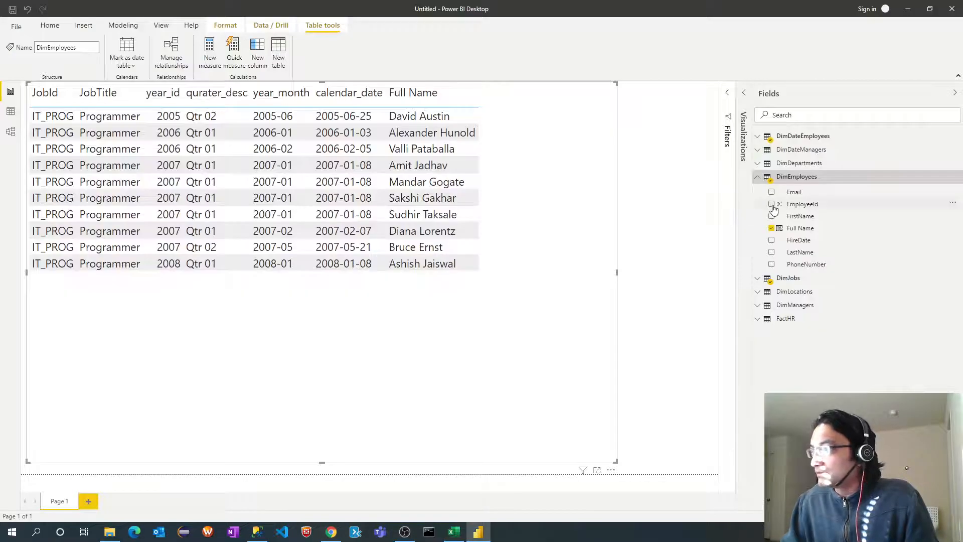
{"action": "left_click", "coordinate": [772, 204]}
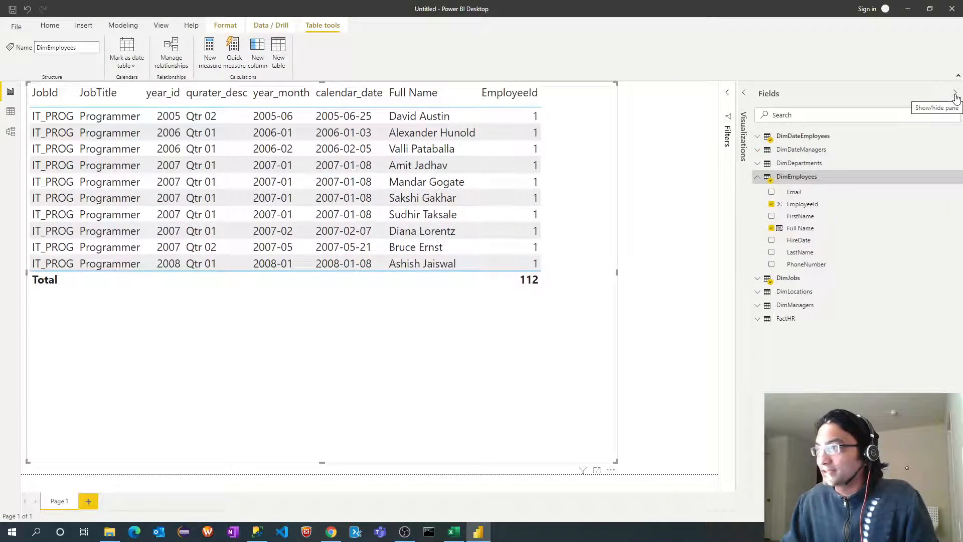
{"action": "left_click", "coordinate": [917, 112]}
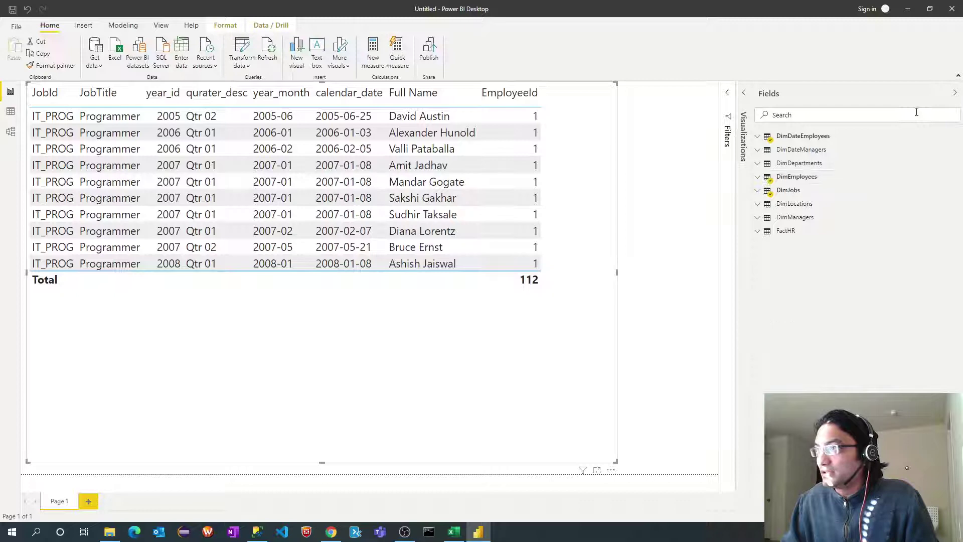
{"action": "left_click", "coordinate": [954, 96]}
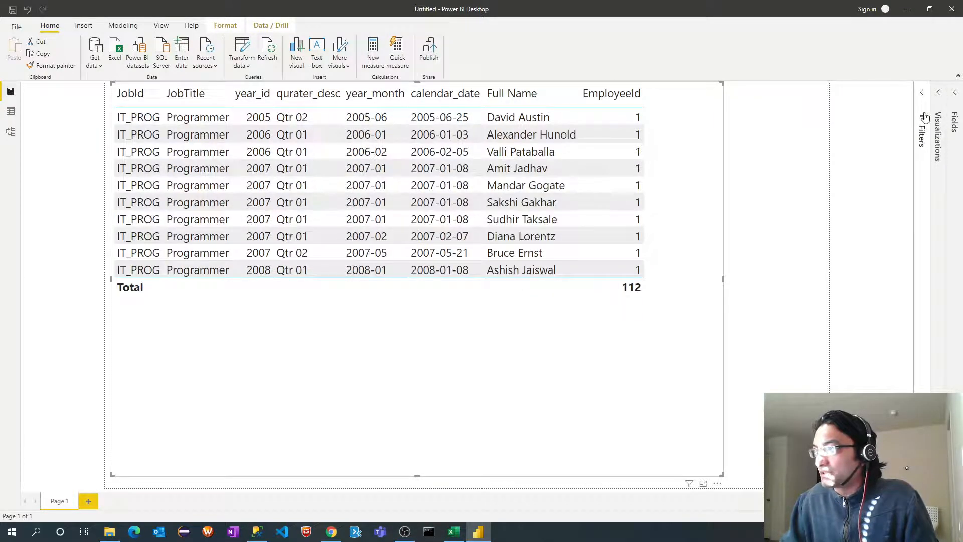
Step: Set EmployeeId in the table's Values to Don't summarize so real ids show
{"action": "left_click", "coordinate": [937, 127]}
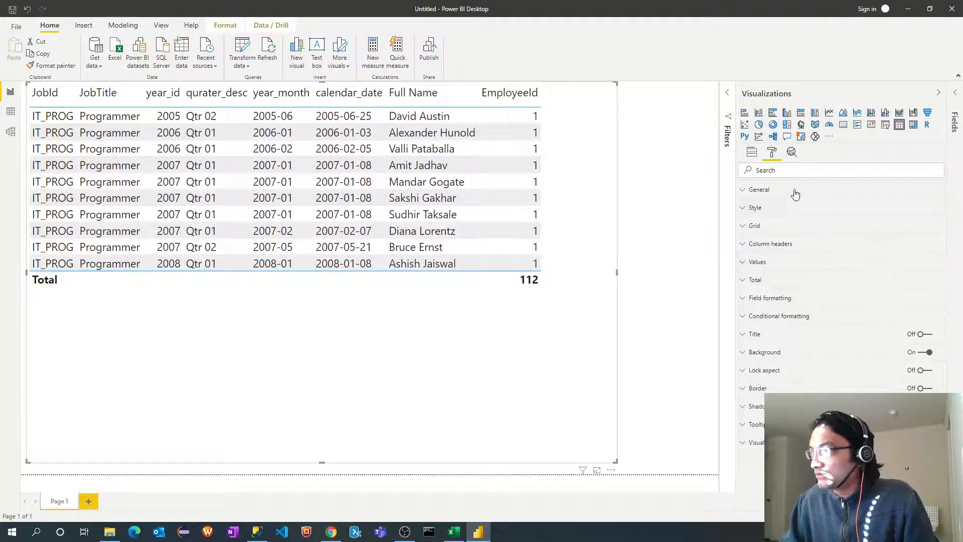
{"action": "left_click", "coordinate": [751, 152]}
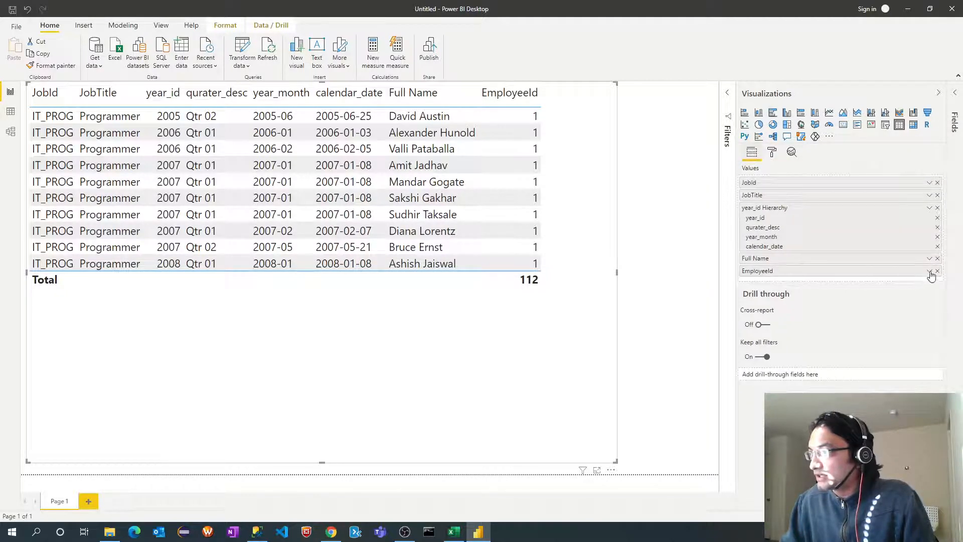
{"action": "left_click", "coordinate": [931, 271]}
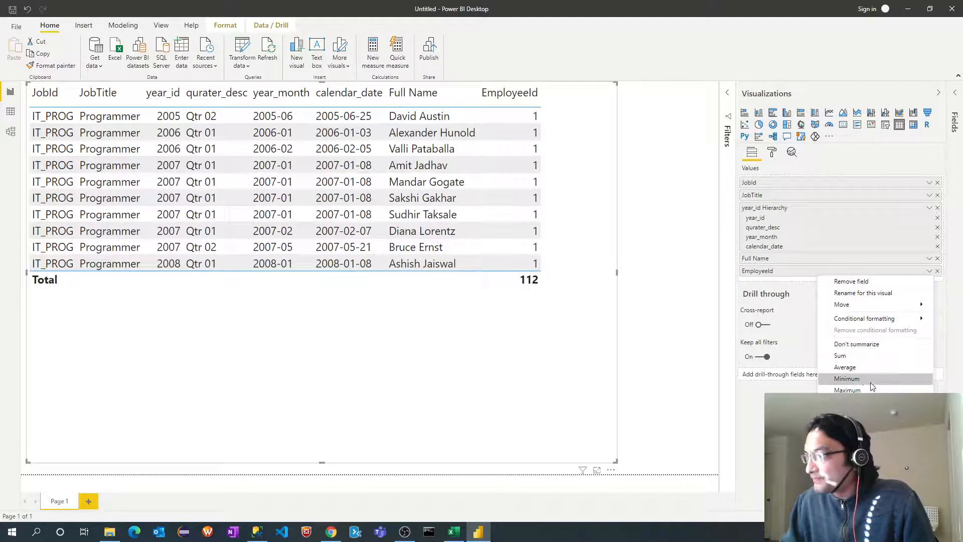
{"action": "left_click", "coordinate": [858, 345]}
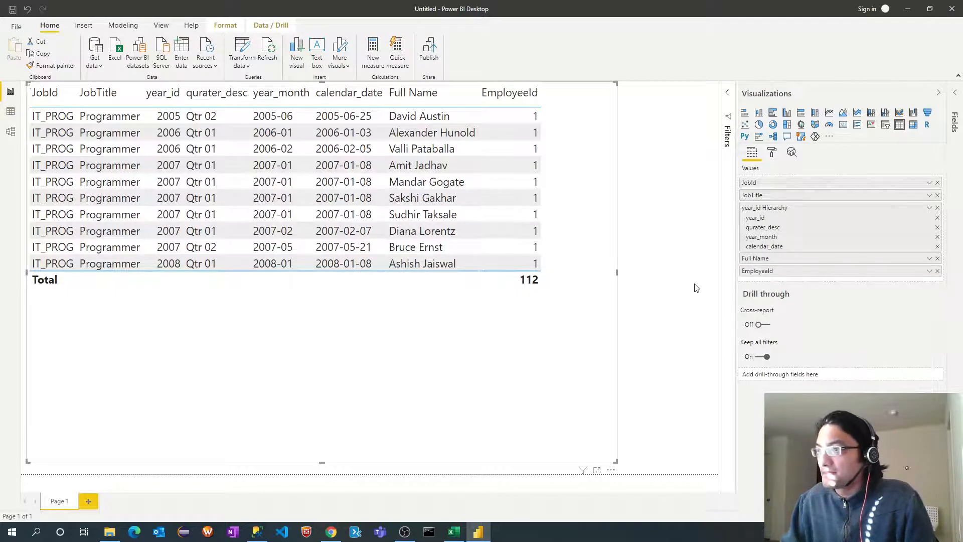
{"action": "left_click", "coordinate": [939, 92]}
Step: Check the Excel pivot's remaining columns, then show the Power BI field list again
{"action": "key", "text": "alt+Tab"}
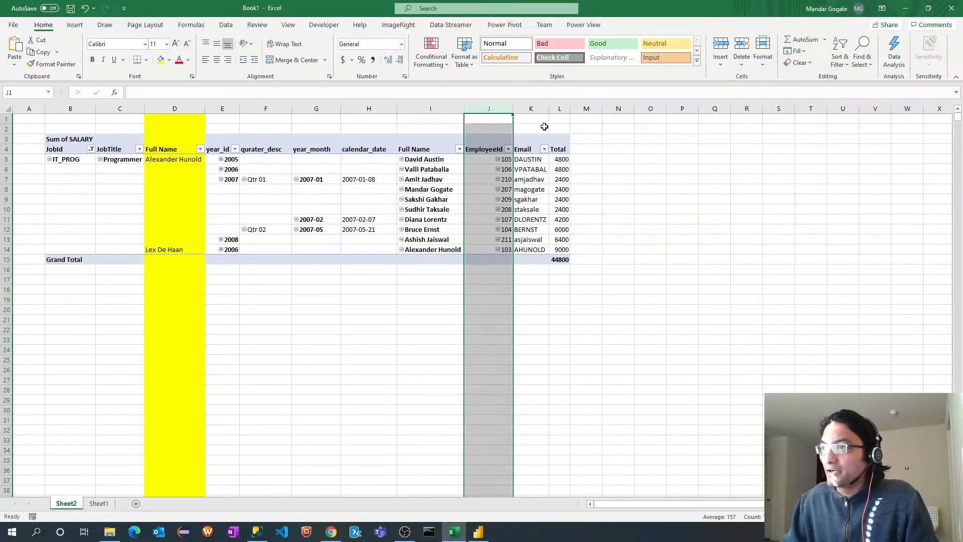
{"action": "left_click", "coordinate": [530, 108]}
{"action": "key", "text": "alt+Tab"}
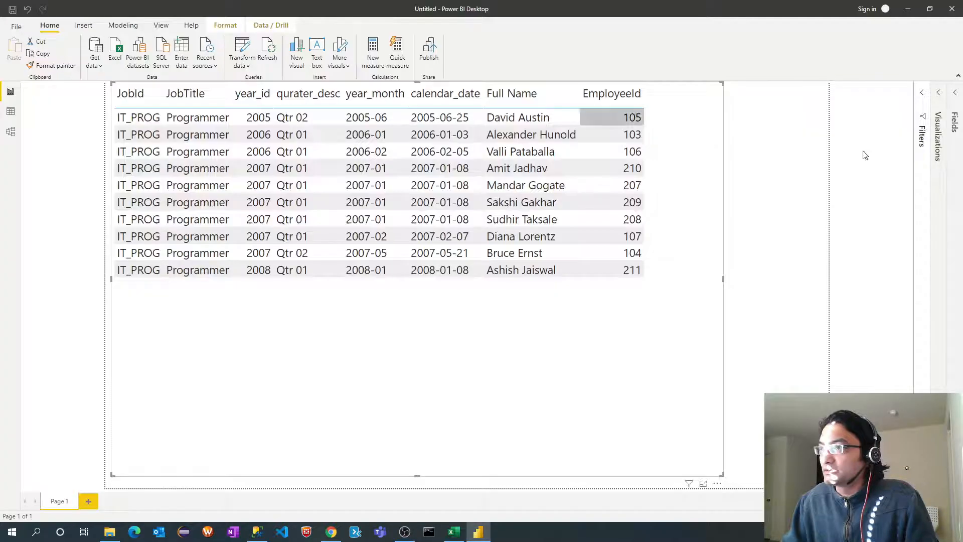
{"action": "left_click", "coordinate": [957, 95]}
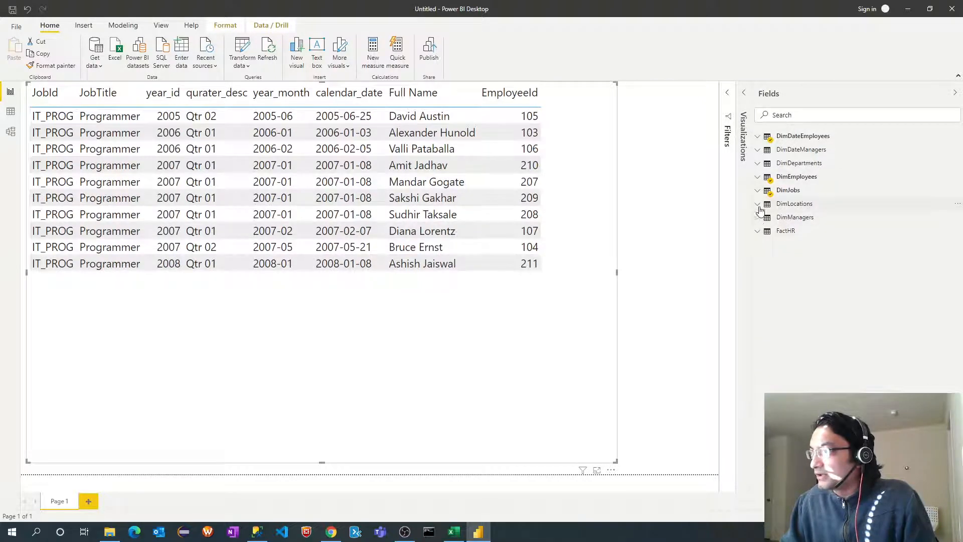
{"action": "left_click", "coordinate": [761, 180]}
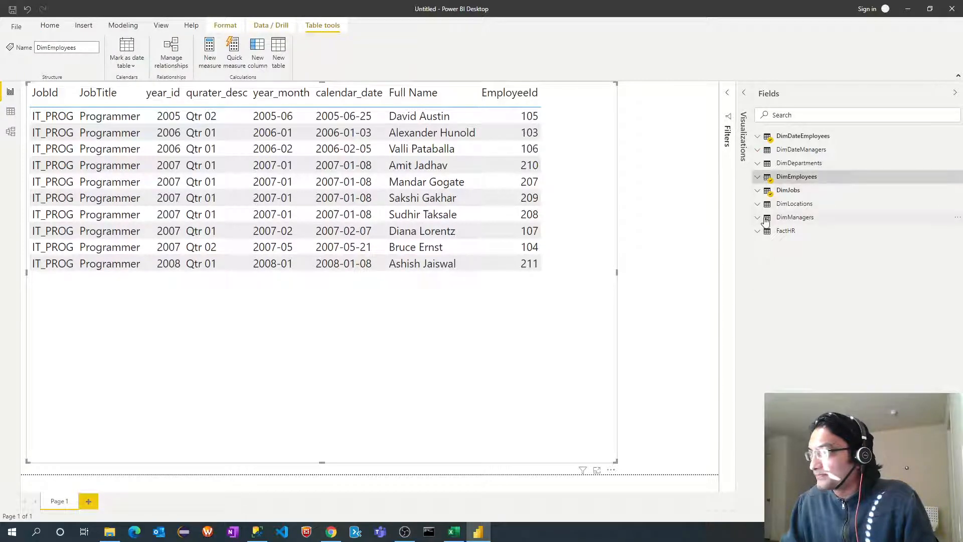
{"action": "left_click", "coordinate": [761, 181]}
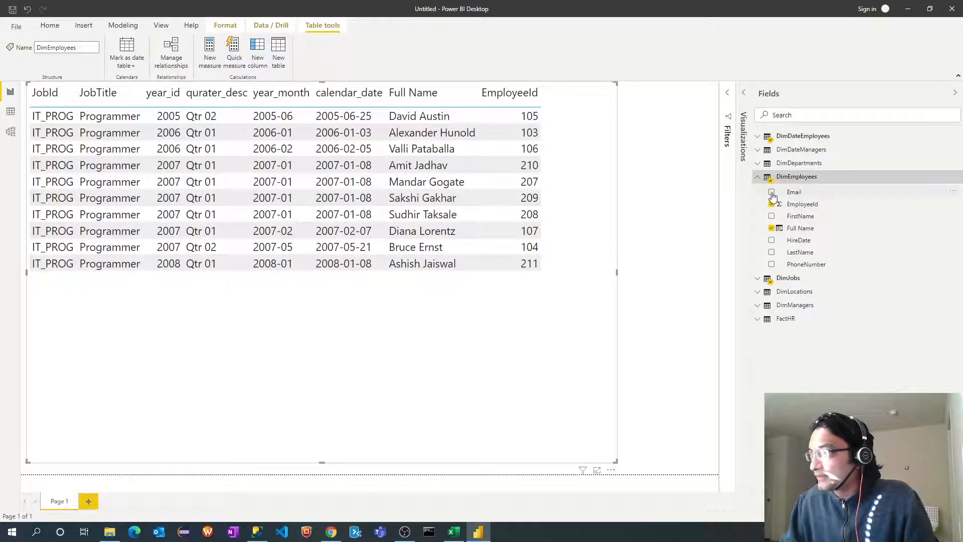
{"action": "left_click", "coordinate": [771, 193]}
{"action": "left_click", "coordinate": [759, 319]}
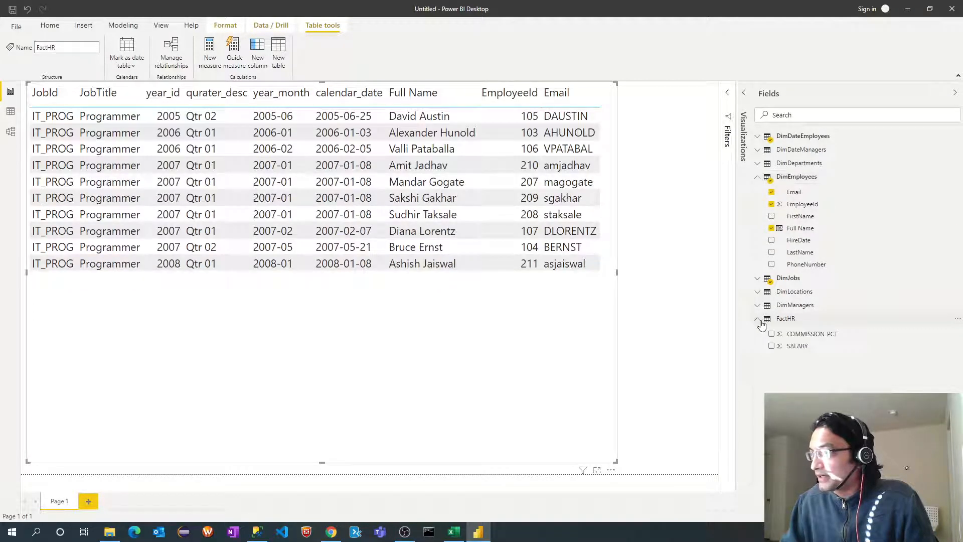
{"action": "left_click", "coordinate": [772, 346]}
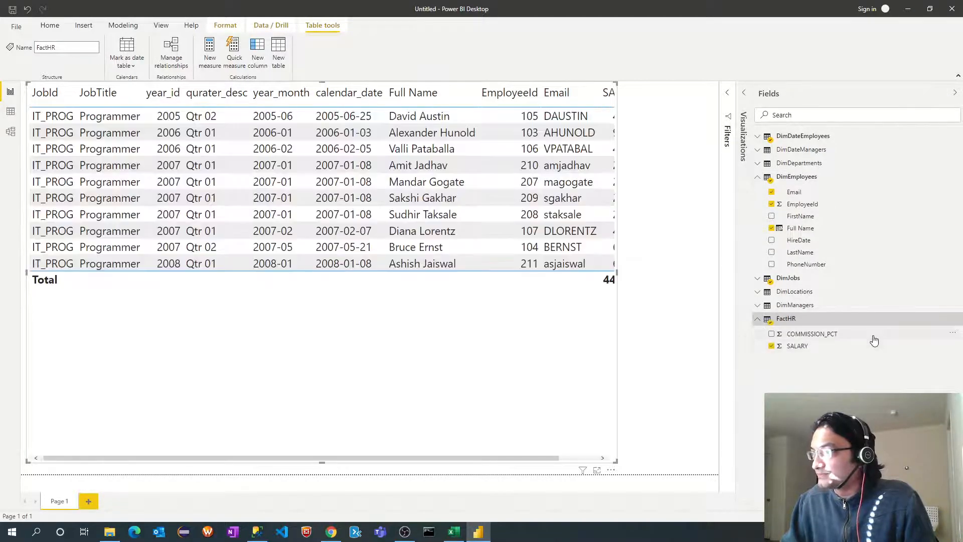
{"action": "left_click", "coordinate": [955, 93]}
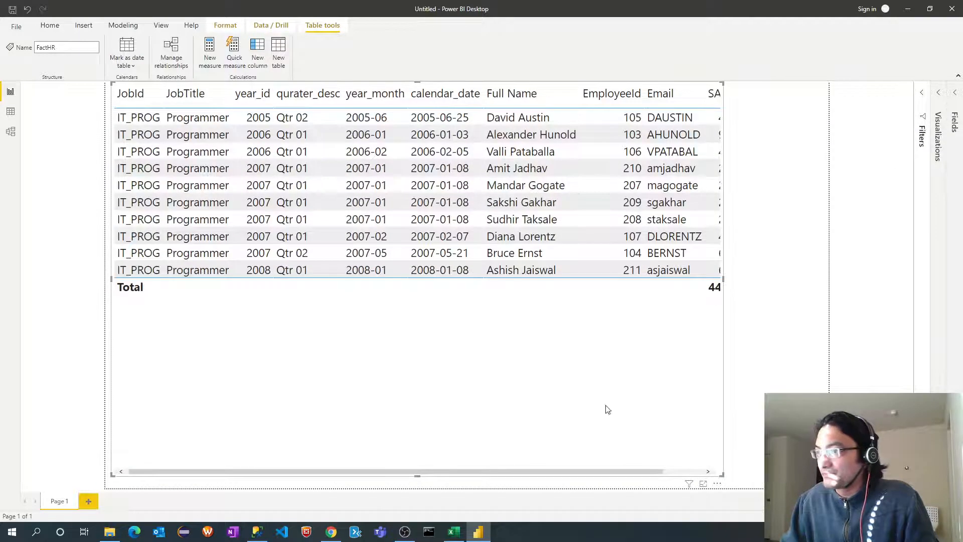
{"action": "left_click_drag", "start_coordinate": [569, 472], "coordinate": [653, 471]}
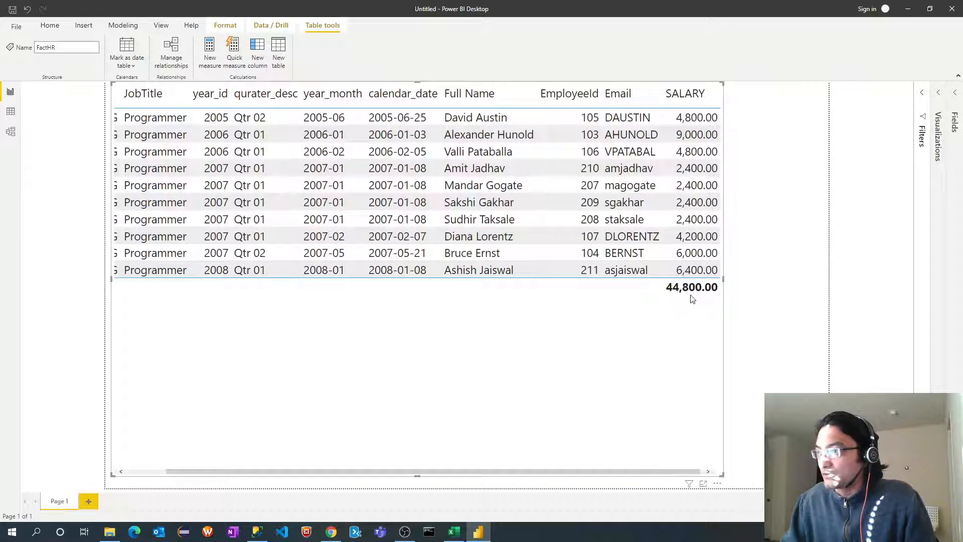
{"action": "key", "text": "alt+Tab"}
{"action": "key", "text": "alt+Tab"}
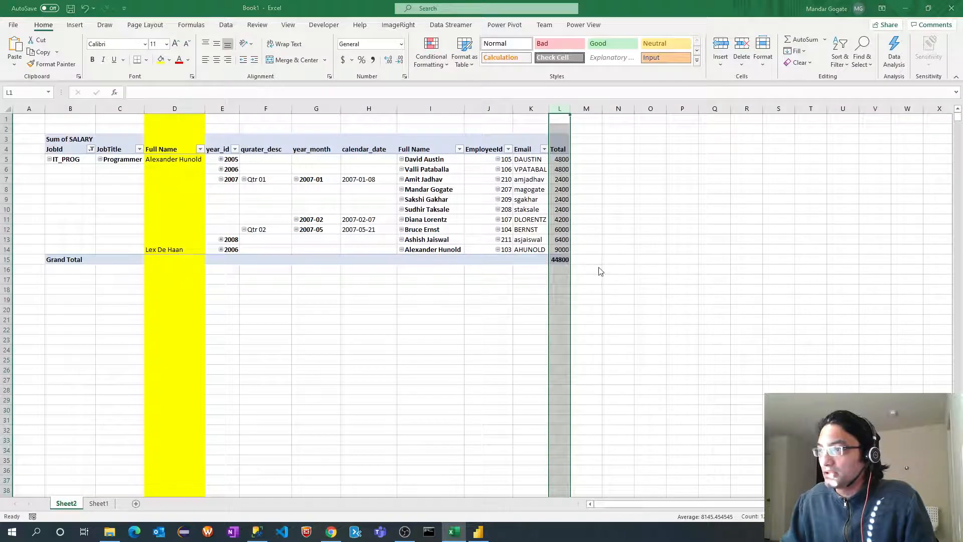
{"action": "key", "text": "alt+Tab"}
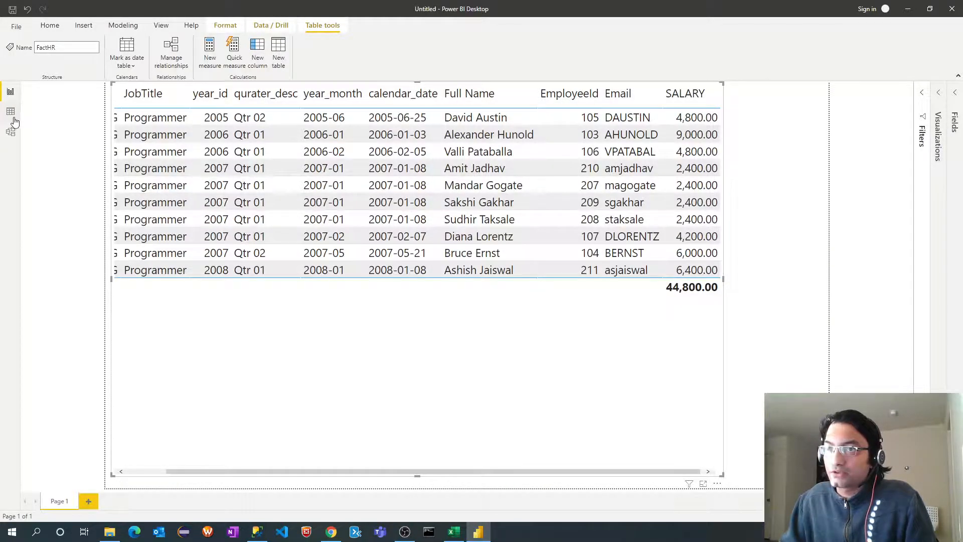
Step: In Data view, format FactHR's SALARY column as US-dollar currency
{"action": "left_click", "coordinate": [10, 111]}
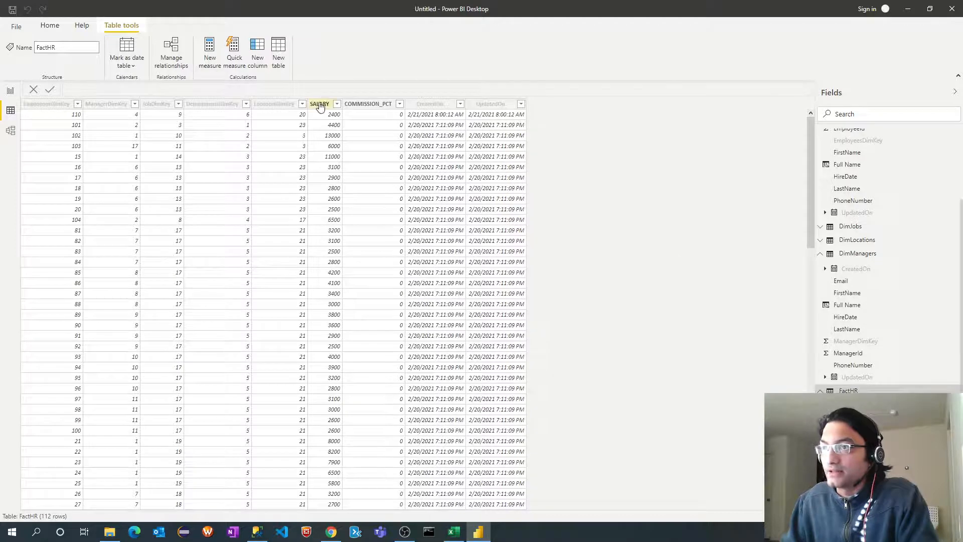
{"action": "left_click", "coordinate": [319, 105]}
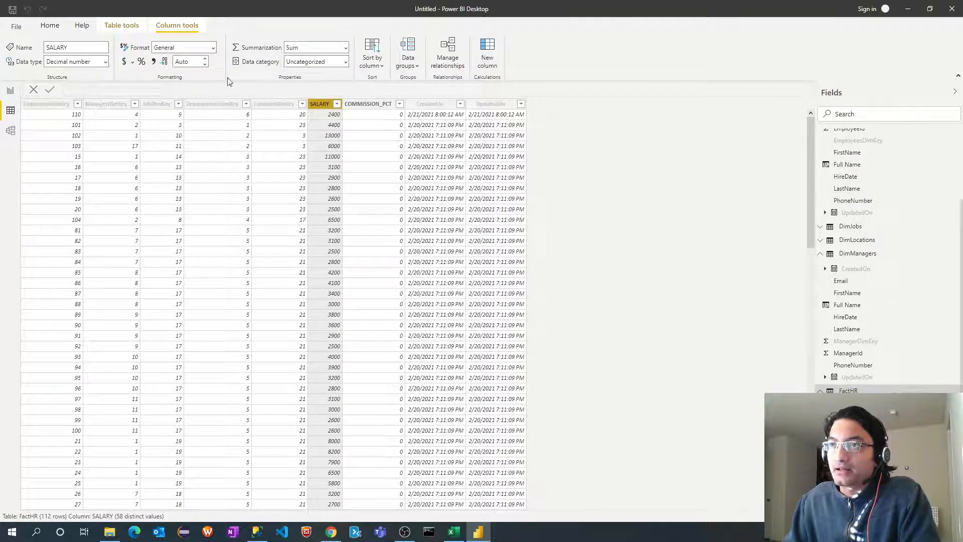
{"action": "left_click", "coordinate": [206, 48]}
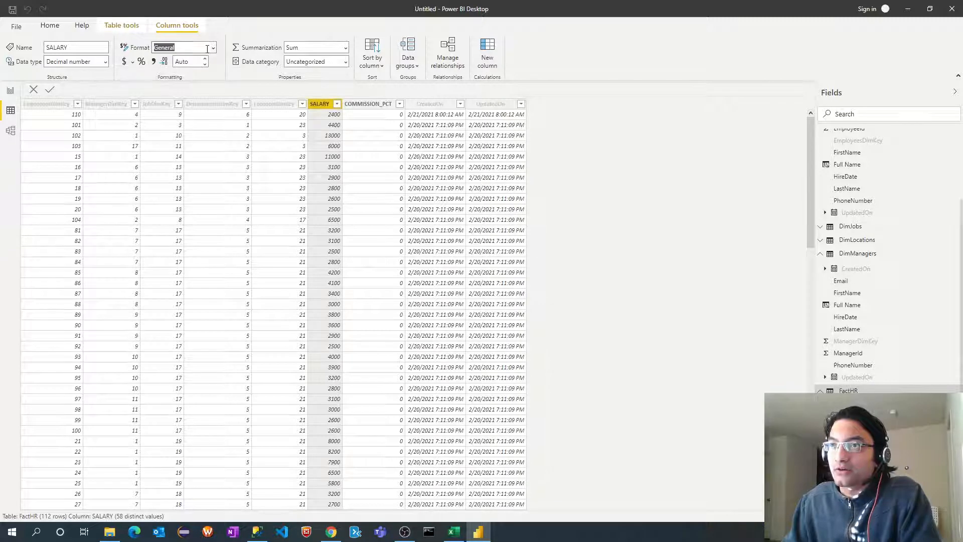
{"action": "left_click", "coordinate": [213, 52]}
{"action": "key", "text": "Escape"}
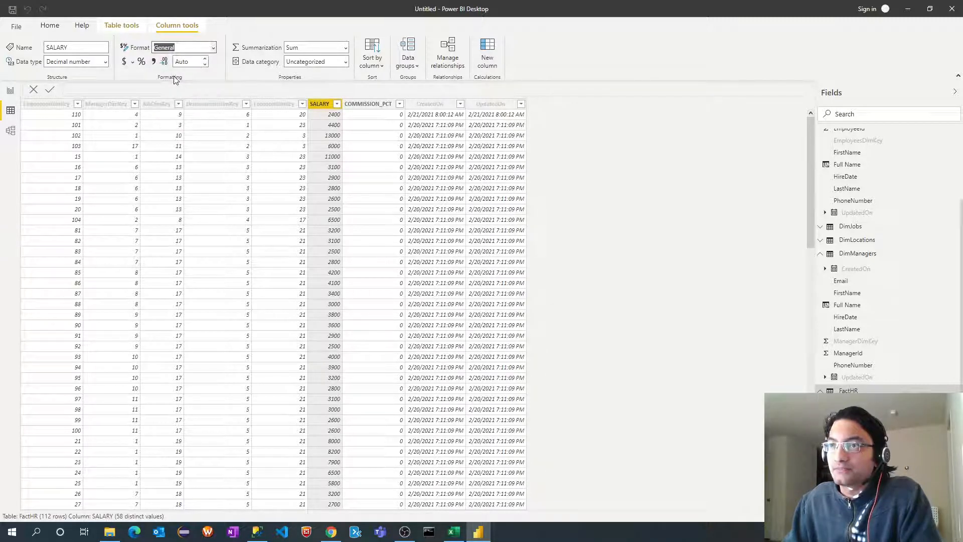
{"action": "left_click", "coordinate": [125, 66]}
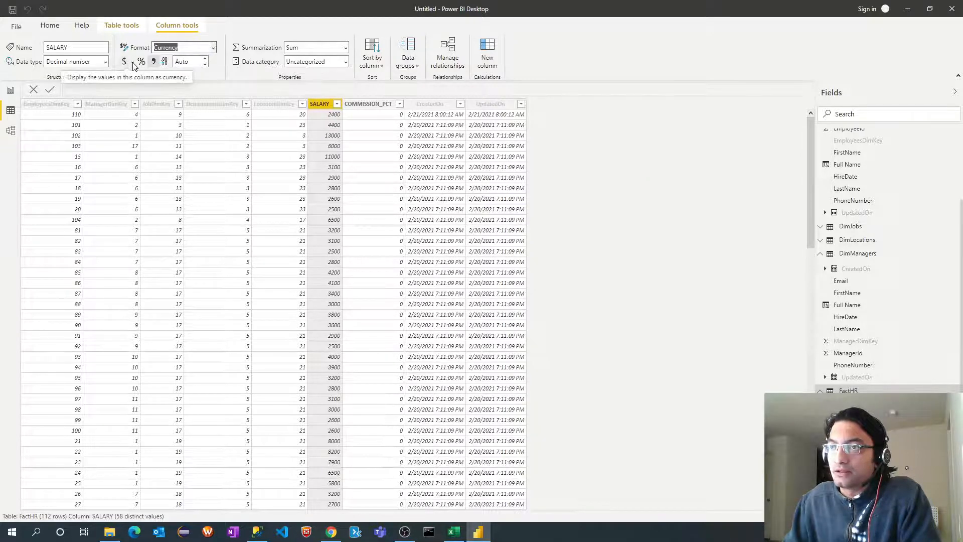
{"action": "left_click", "coordinate": [132, 64]}
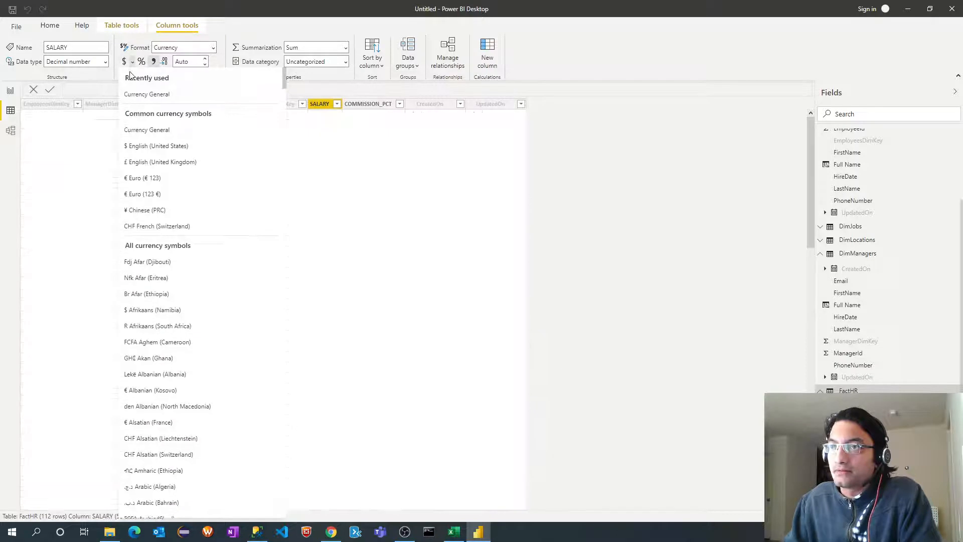
{"action": "left_click", "coordinate": [154, 145]}
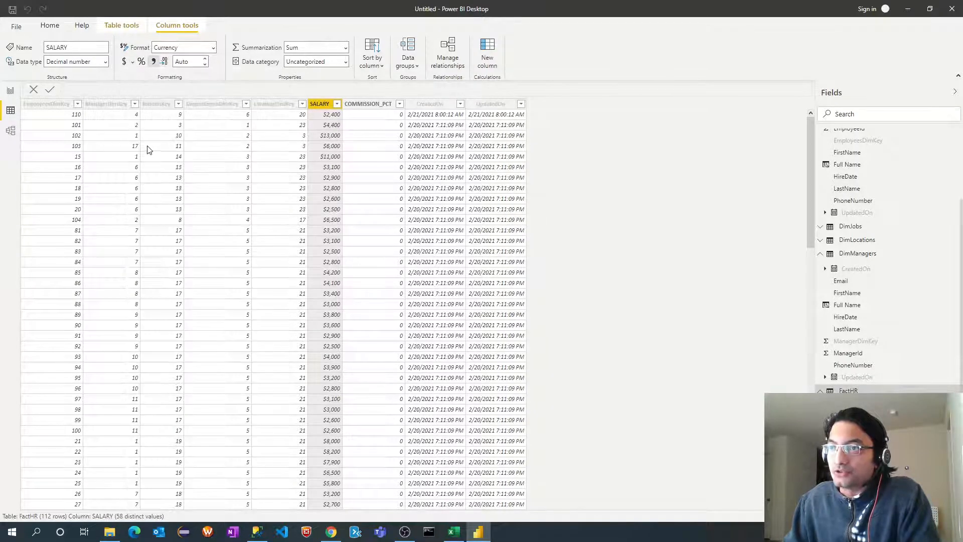
Step: Set SALARY to 0 decimal places
{"action": "left_click", "coordinate": [164, 63]}
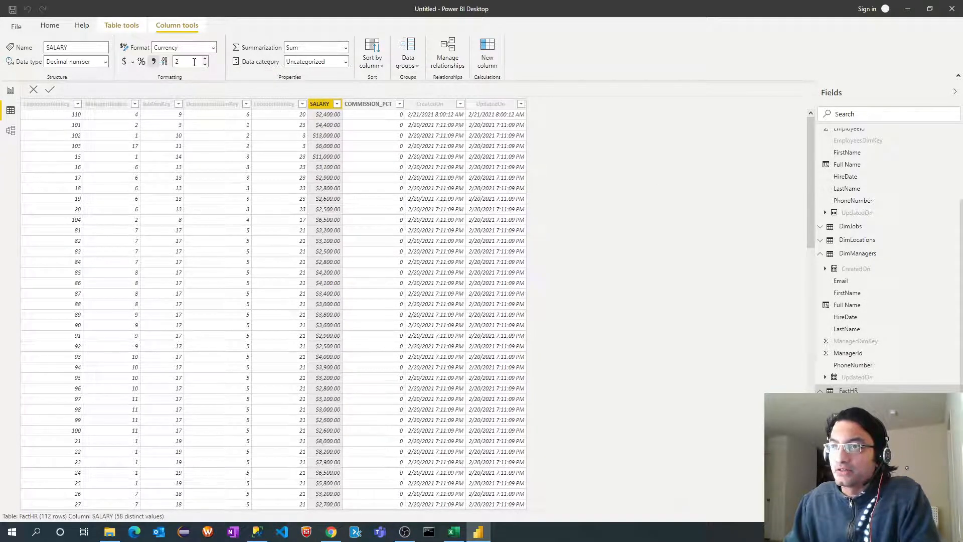
{"action": "type", "text": "0"}
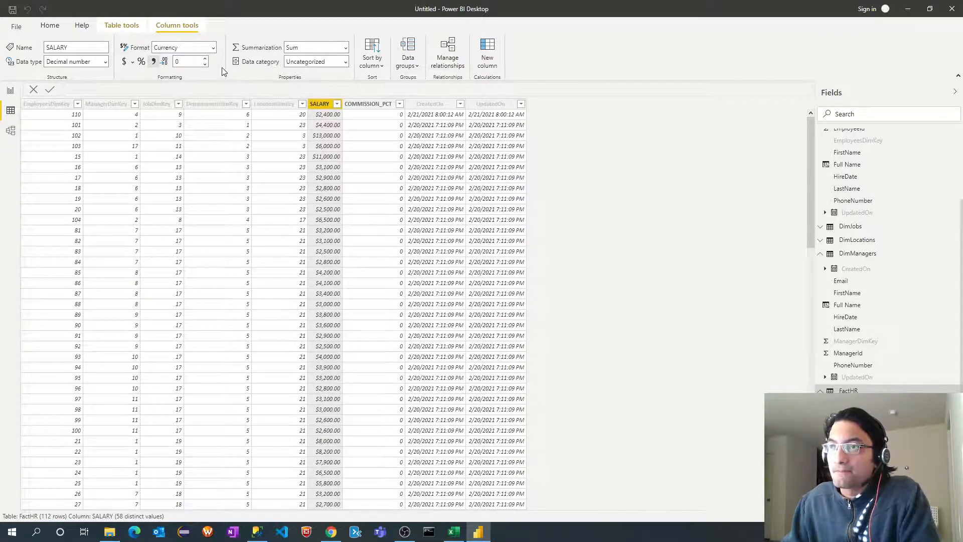
{"action": "key", "text": "Return"}
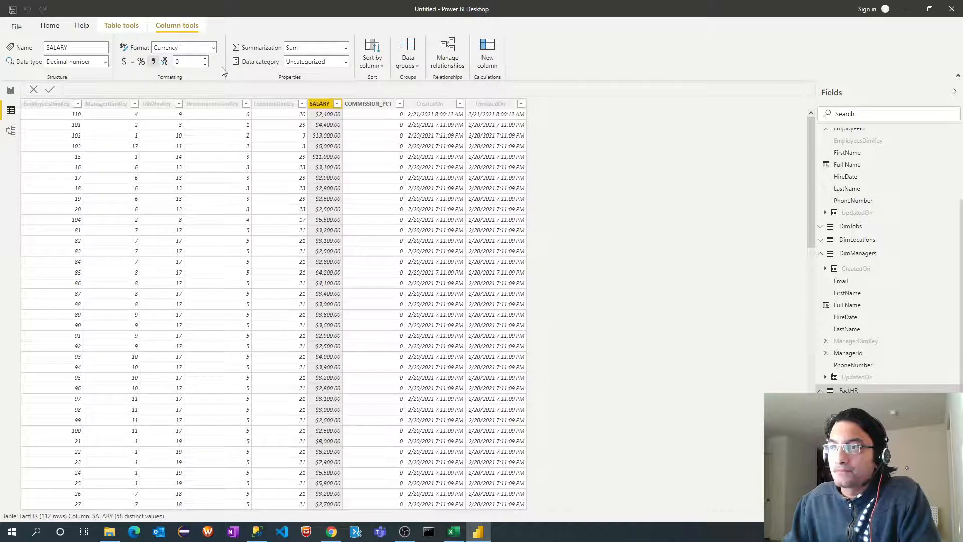
Step: Return to Report view, compare the widened table with the Excel pivot, and expand the Fields pane
{"action": "left_click", "coordinate": [10, 91]}
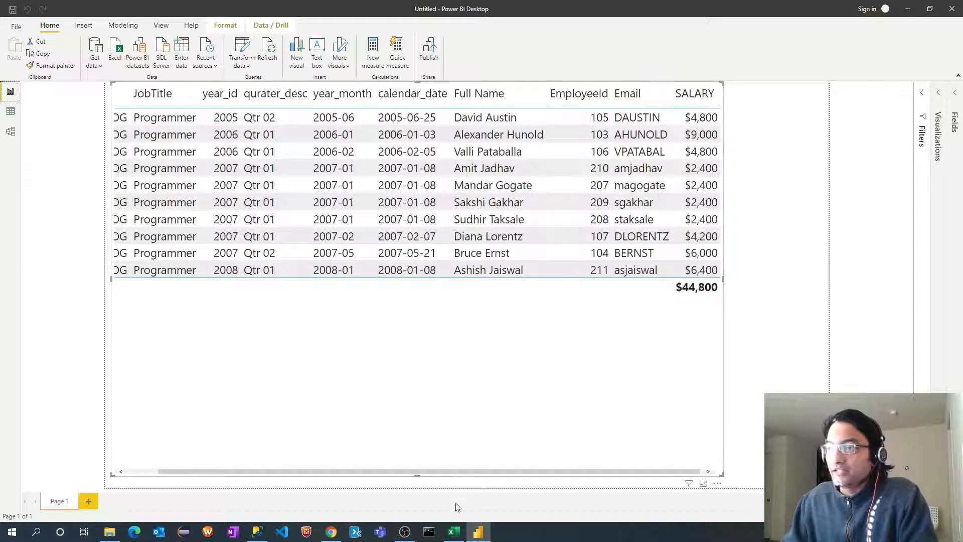
{"action": "left_click_drag", "start_coordinate": [421, 473], "coordinate": [368, 473]}
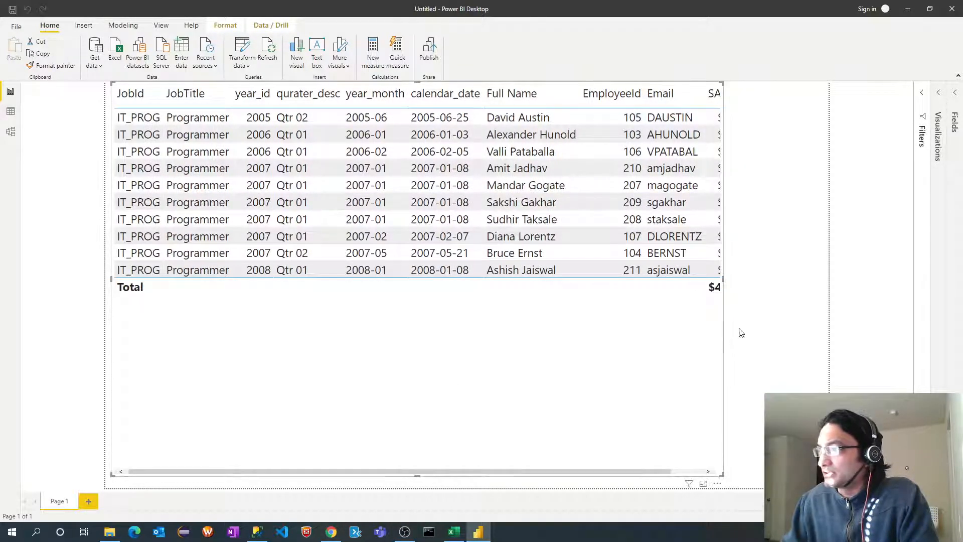
{"action": "left_click_drag", "start_coordinate": [724, 280], "coordinate": [826, 286]}
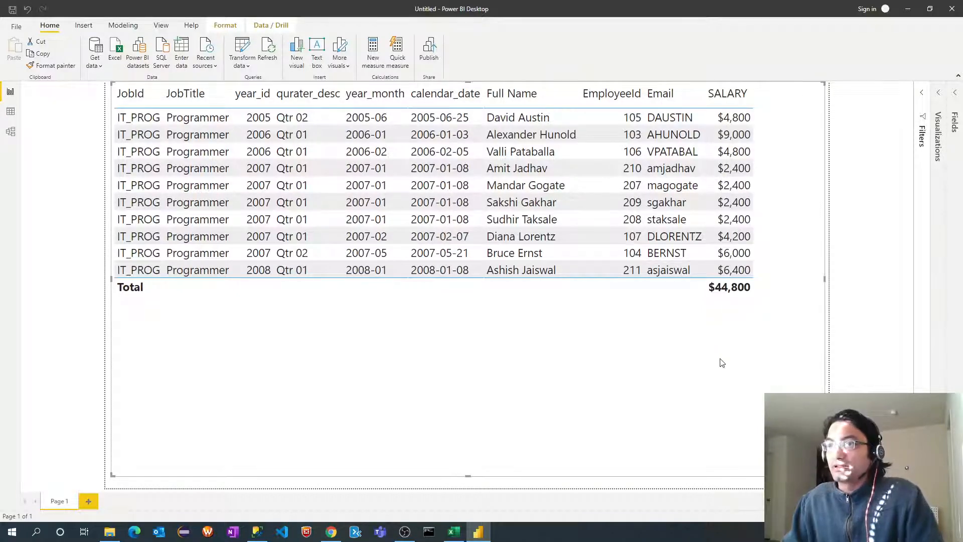
{"action": "key", "text": "alt+Tab"}
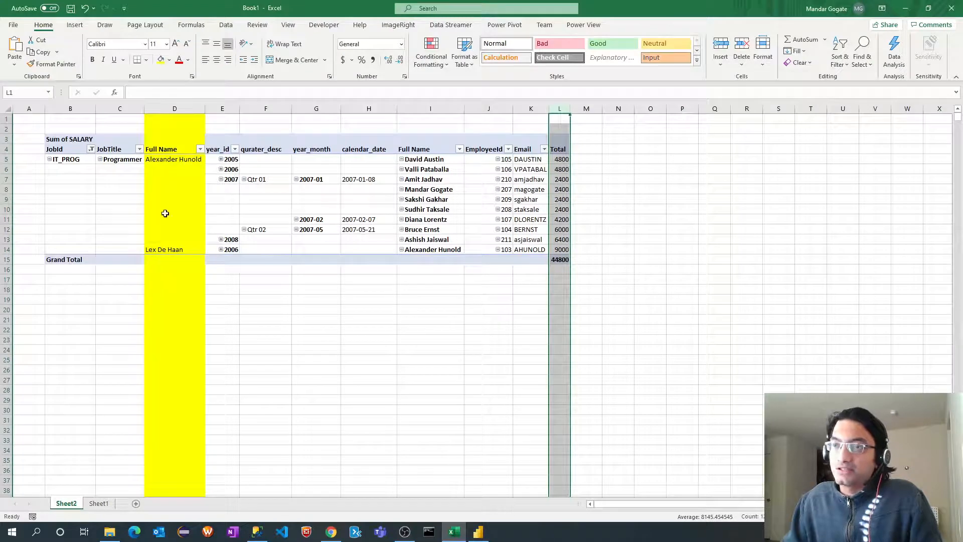
{"action": "mouse_move", "coordinate": [165, 219]}
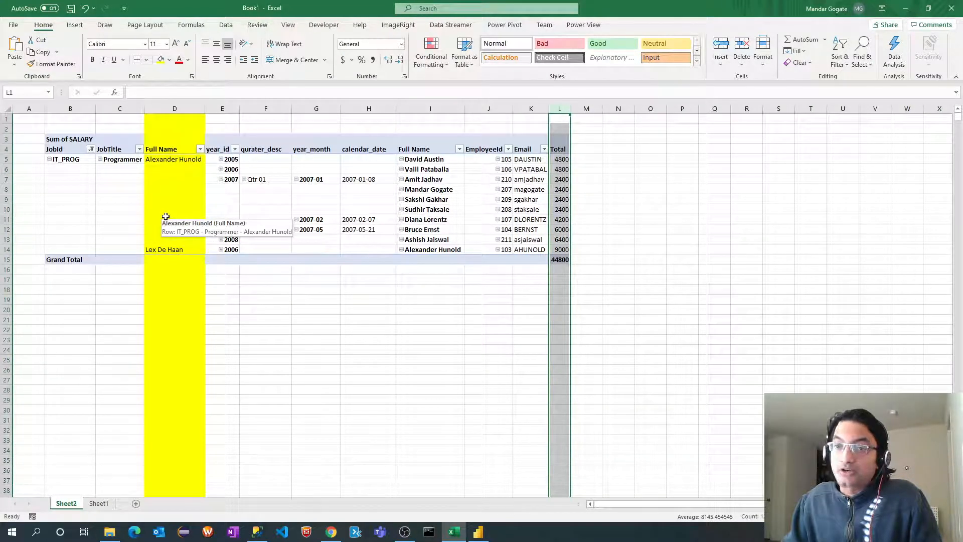
{"action": "key", "text": "alt+Tab"}
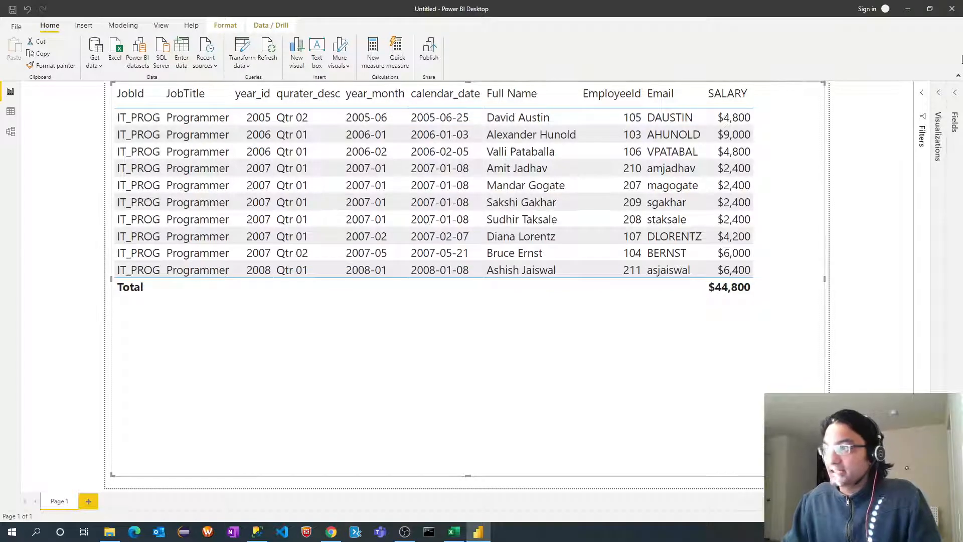
{"action": "left_click", "coordinate": [957, 95]}
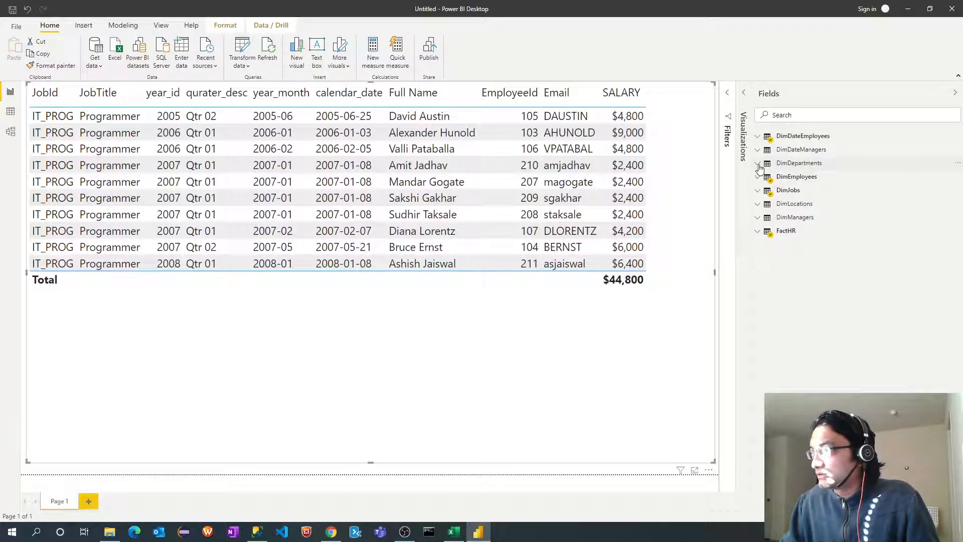
Step: Add DimManagers Full Name to the table, view the can't-determine-relationships details and close it
{"action": "left_click", "coordinate": [759, 218]}
{"action": "left_click", "coordinate": [772, 256]}
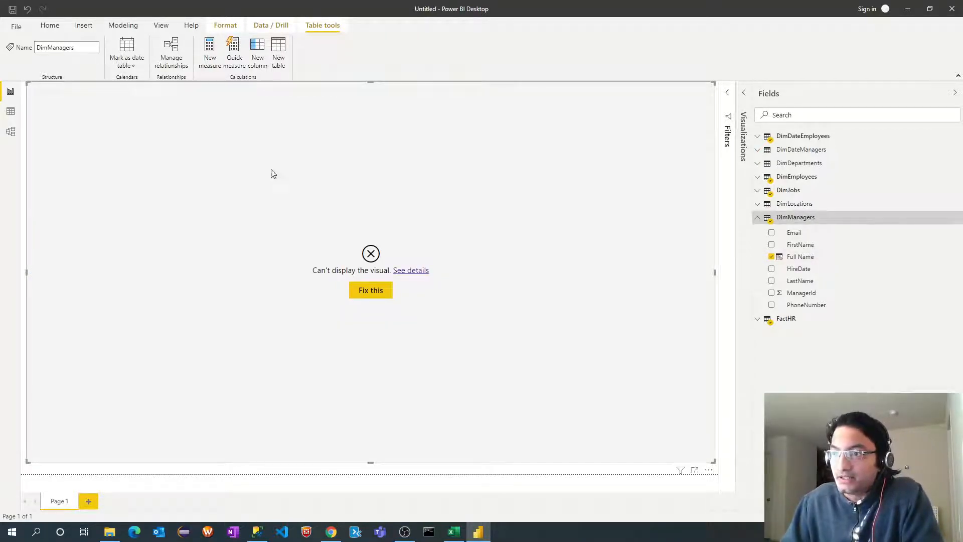
{"action": "left_click", "coordinate": [414, 271]}
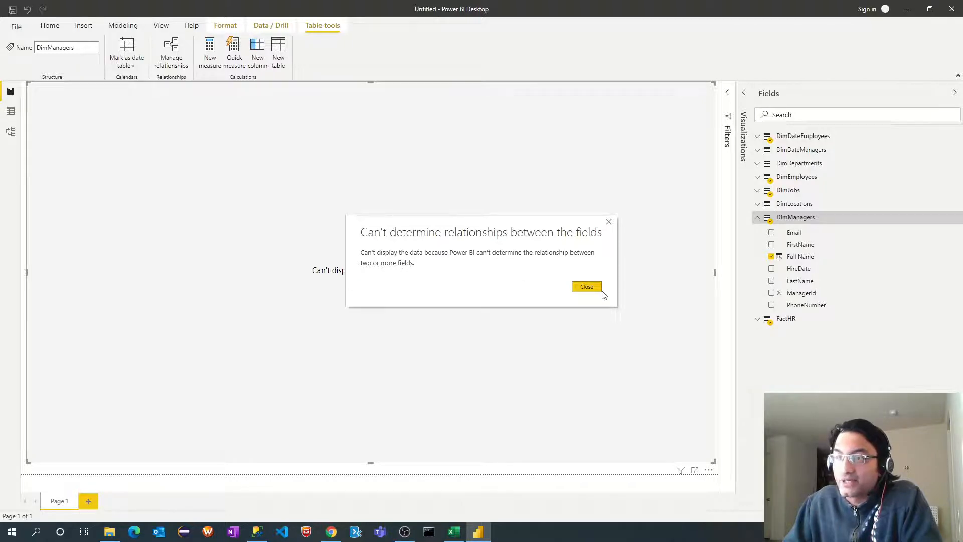
{"action": "left_click", "coordinate": [586, 287]}
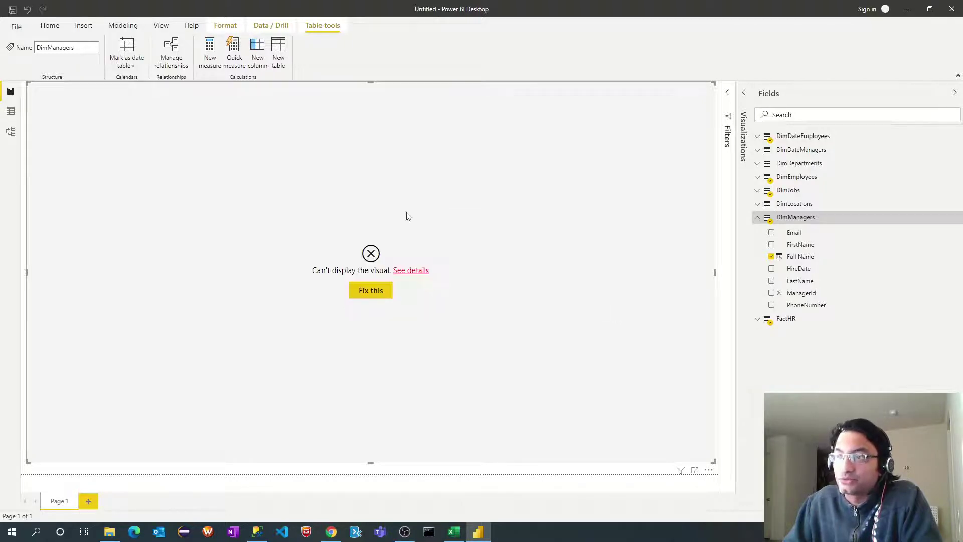
Step: In Model view, make the FactHR–DimManagers relationship active
{"action": "left_click", "coordinate": [10, 133]}
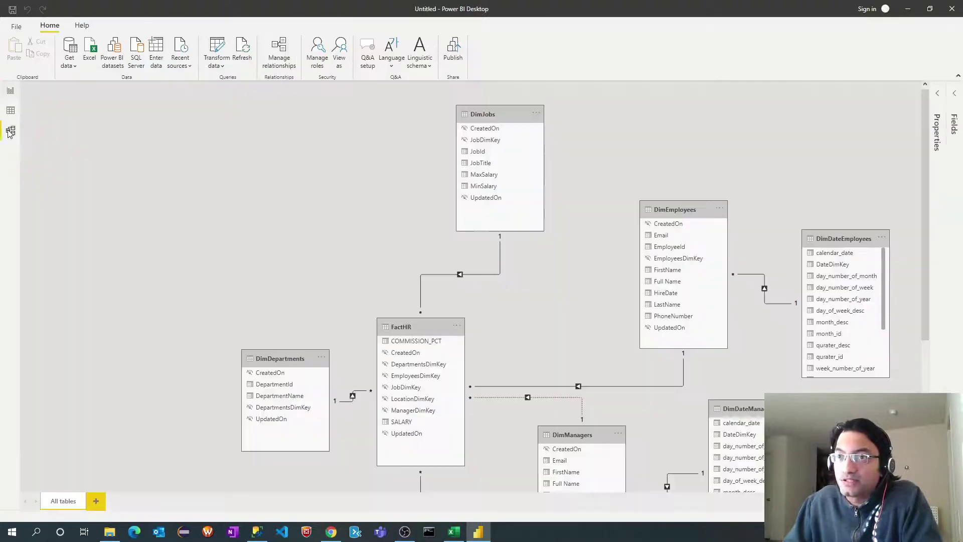
{"action": "double_click", "coordinate": [502, 398]}
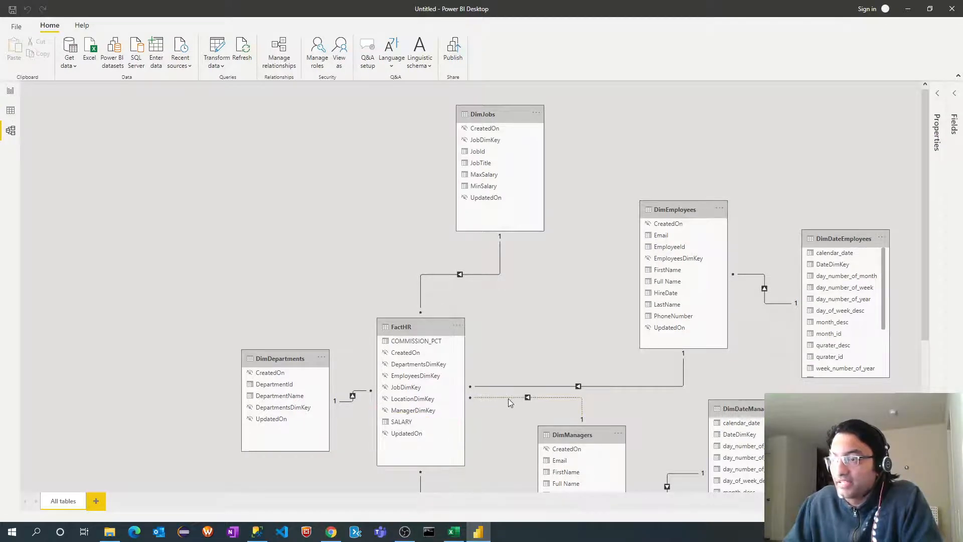
{"action": "left_click", "coordinate": [369, 355]}
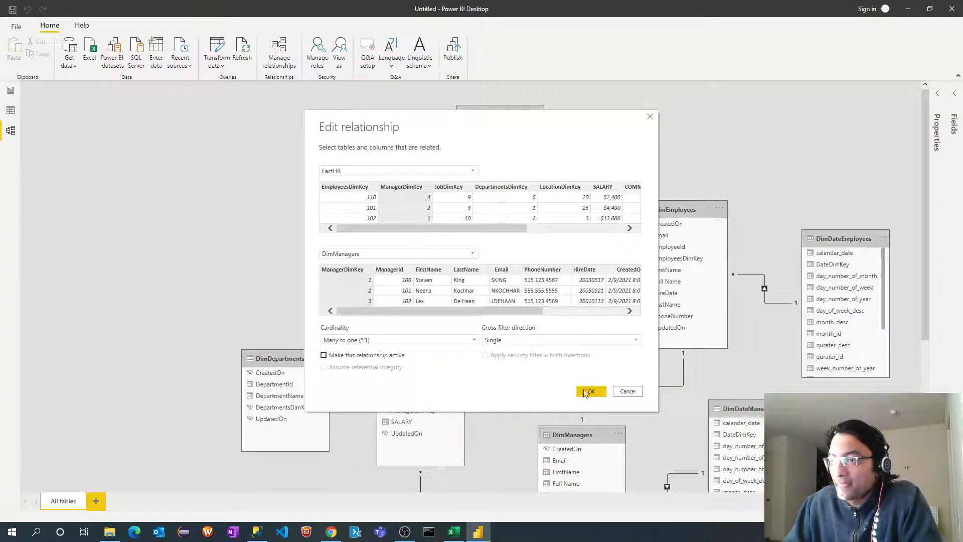
{"action": "left_click", "coordinate": [591, 392]}
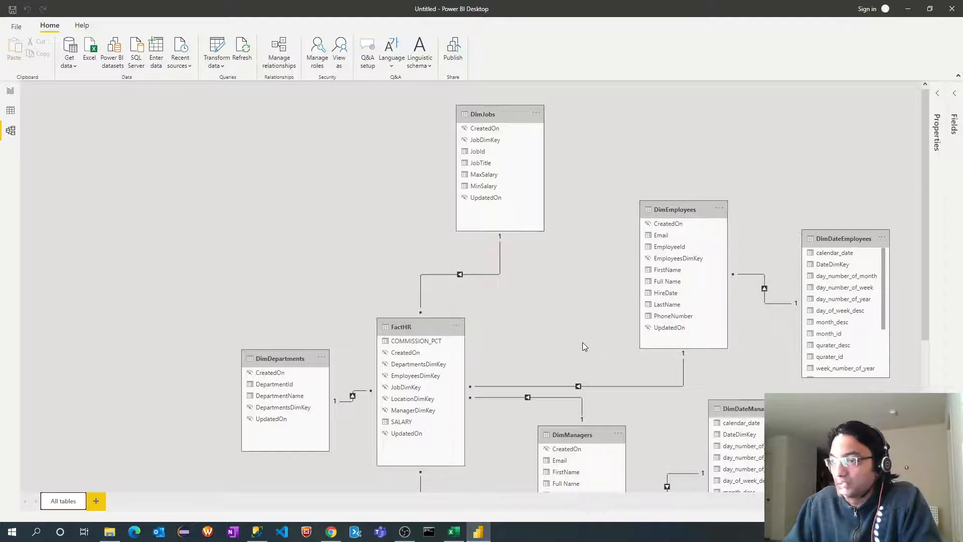
Step: Back on the report, move the manager Full Name field next to JobTitle in the table
{"action": "left_click", "coordinate": [9, 90]}
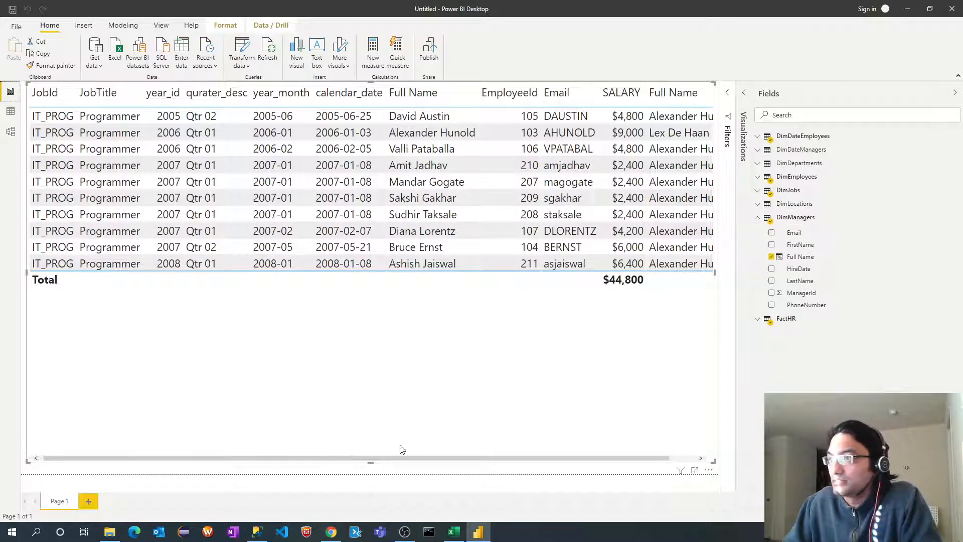
{"action": "left_click_drag", "start_coordinate": [429, 458], "coordinate": [454, 461]}
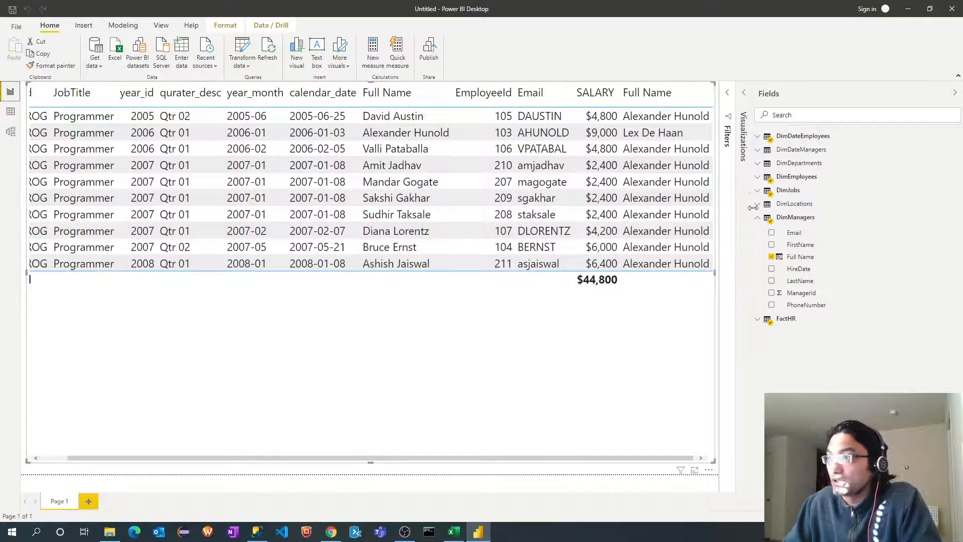
{"action": "left_click", "coordinate": [733, 136]}
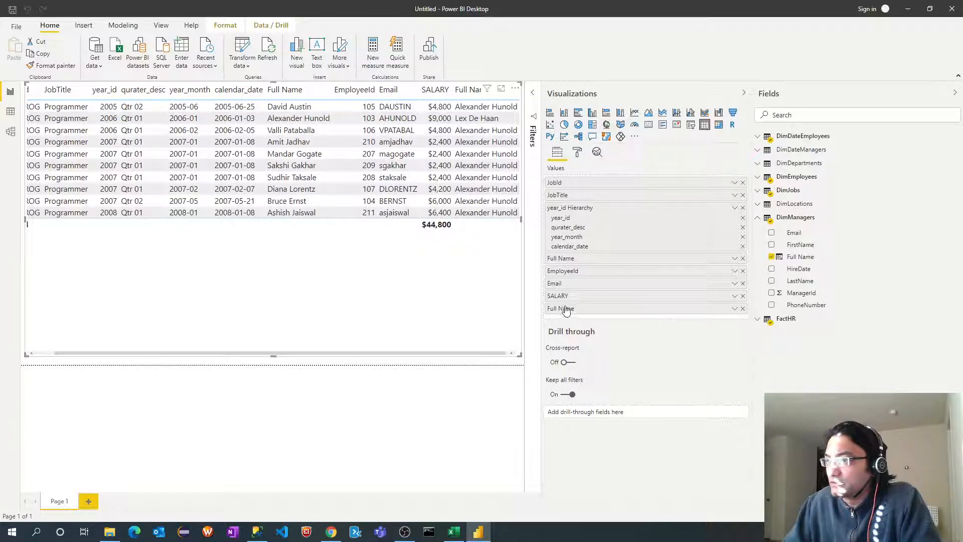
{"action": "left_click_drag", "start_coordinate": [566, 312], "coordinate": [585, 215]}
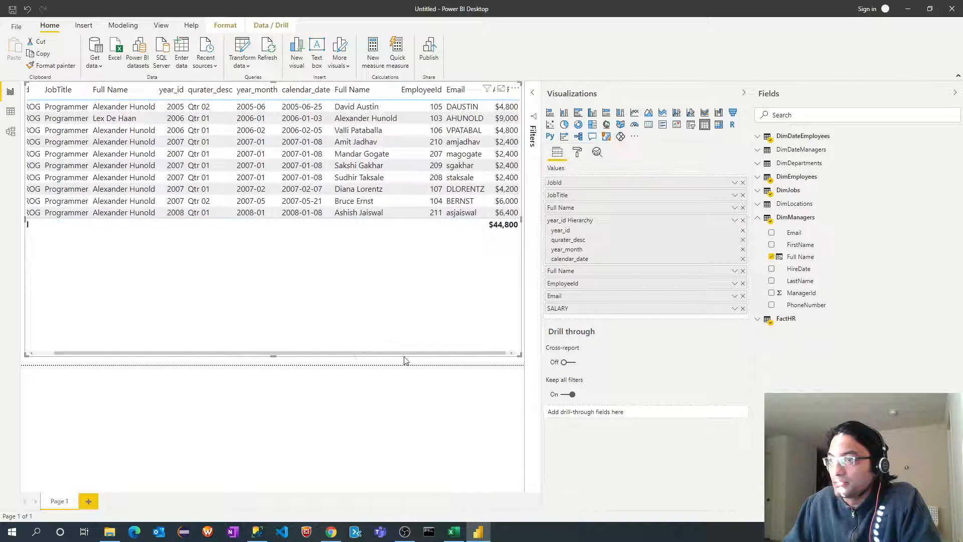
Step: Collapse the panes to review the full table from JobId to SALARY, then reopen the Visualizations pane
{"action": "left_click", "coordinate": [743, 94]}
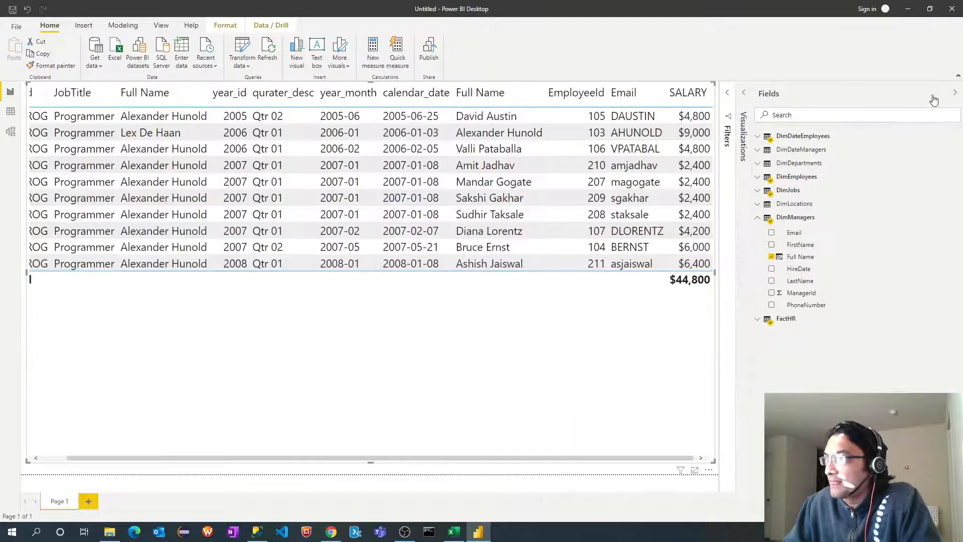
{"action": "left_click", "coordinate": [956, 95]}
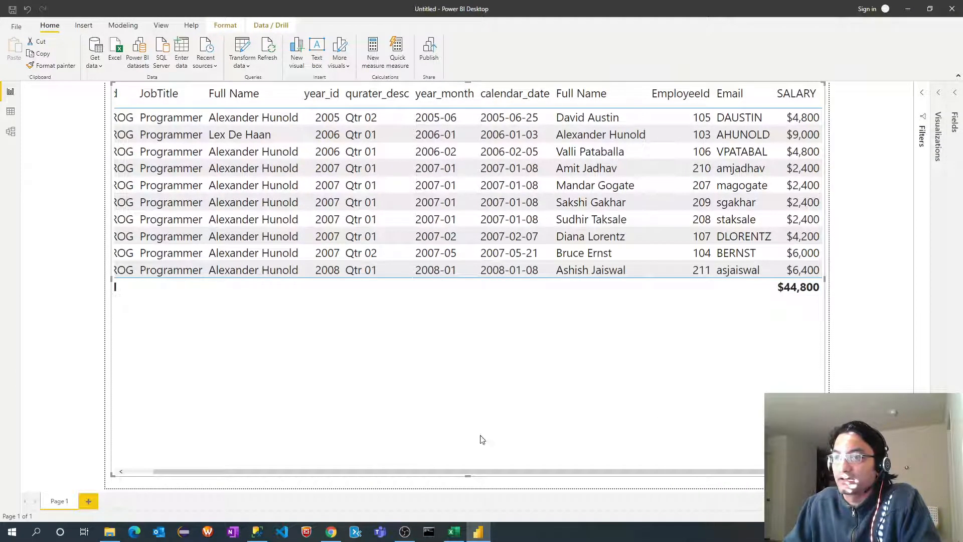
{"action": "left_click_drag", "start_coordinate": [326, 475], "coordinate": [273, 472]}
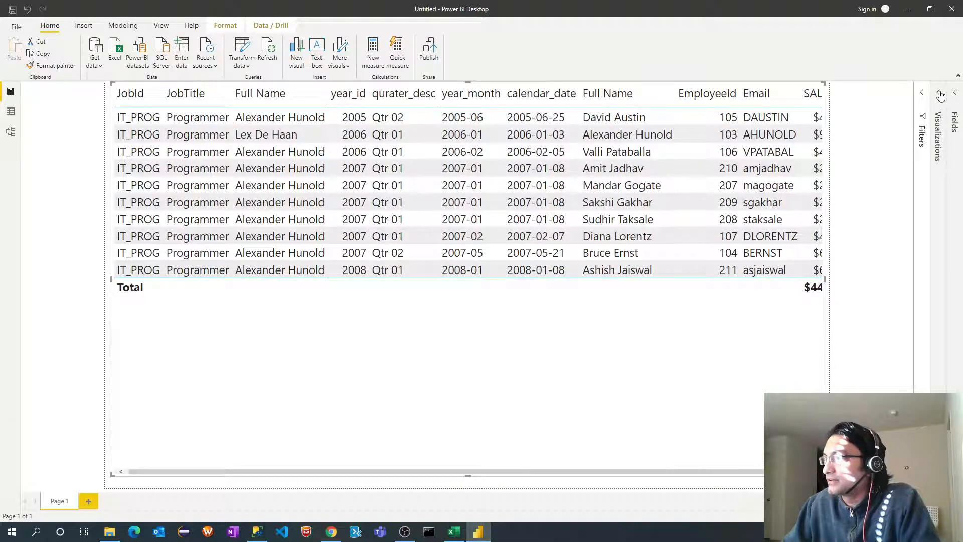
{"action": "left_click", "coordinate": [957, 95]}
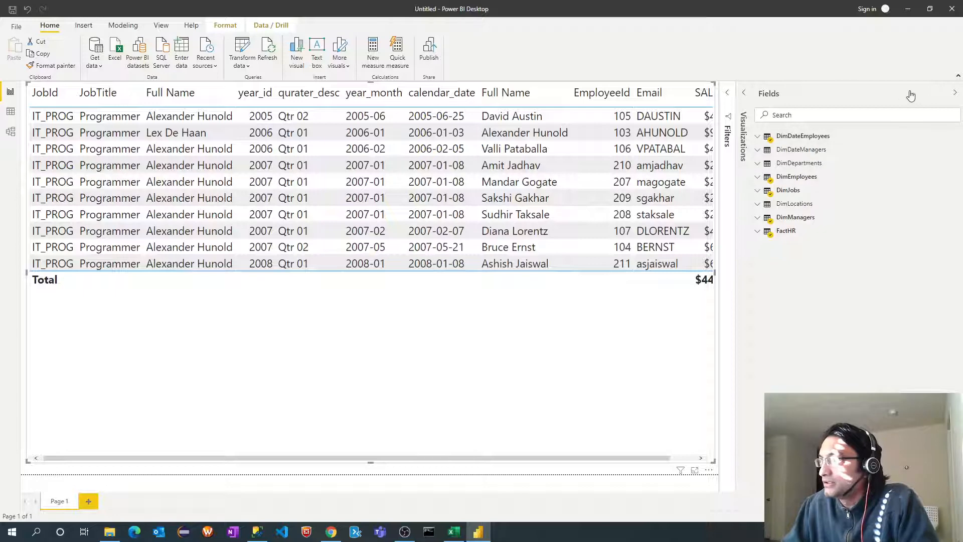
{"action": "left_click", "coordinate": [954, 99]}
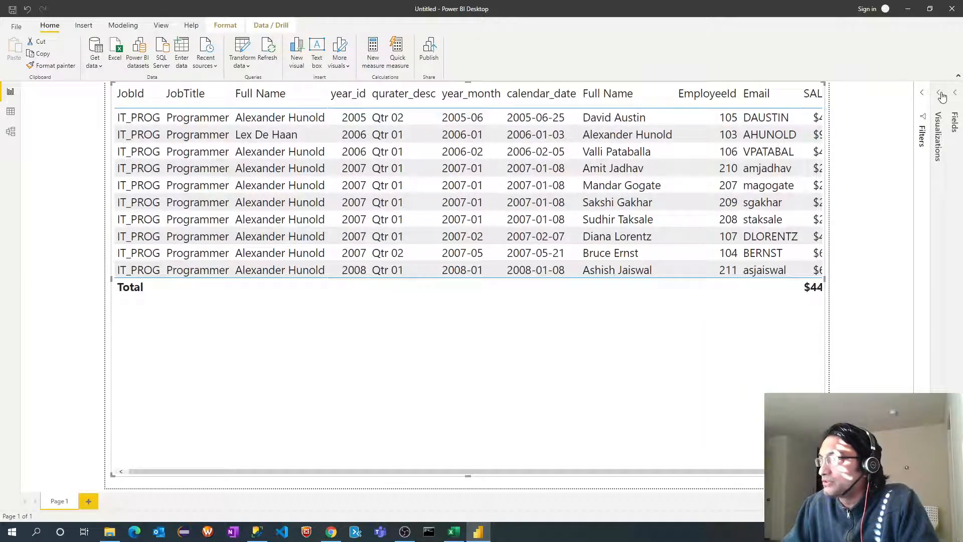
{"action": "left_click", "coordinate": [942, 96]}
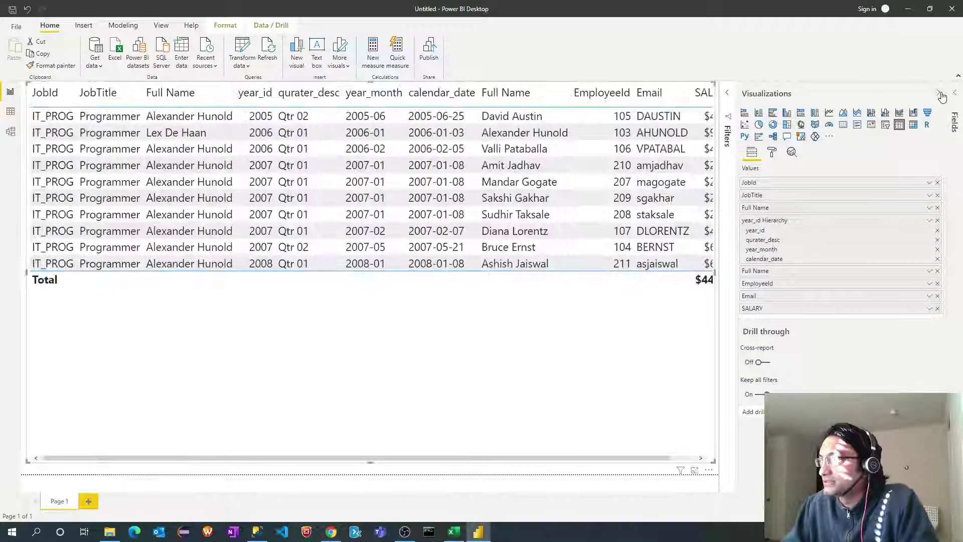
Step: Set the table's column-header and row-value text size both to 13 pt
{"action": "left_click", "coordinate": [774, 152]}
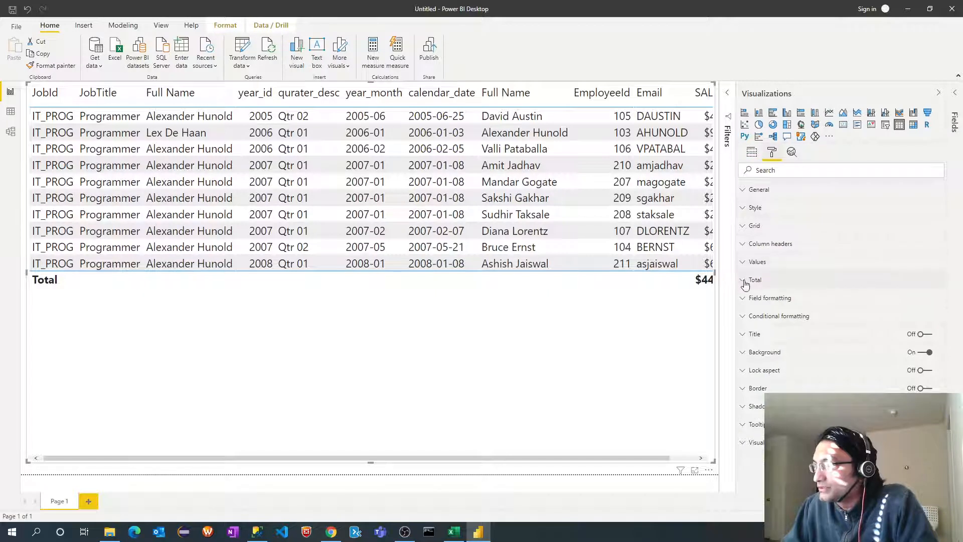
{"action": "left_click", "coordinate": [743, 249]}
{"action": "scroll", "coordinate": [759, 400], "scroll_direction": "down", "scroll_amount": 1}
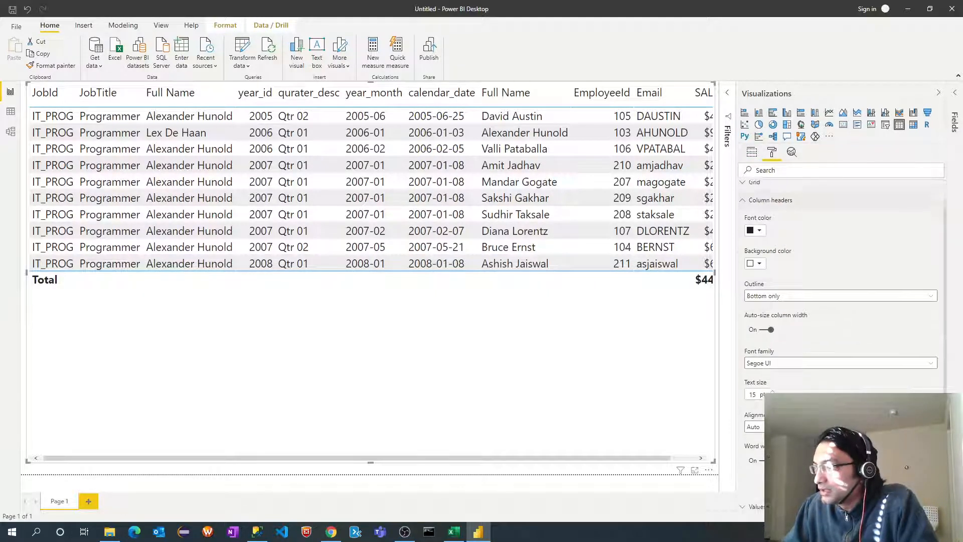
{"action": "double_click", "coordinate": [754, 388]}
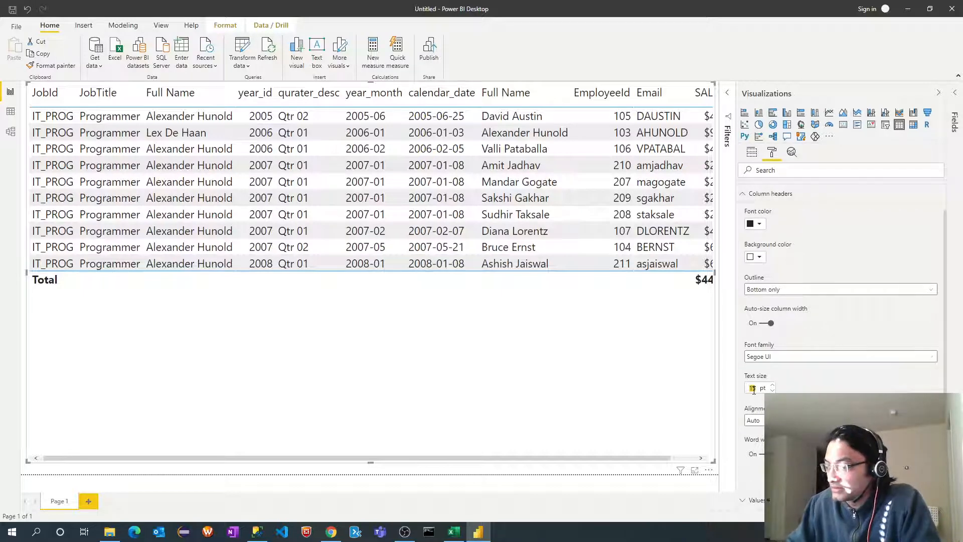
{"action": "type", "text": "13"}
{"action": "key", "text": "Return"}
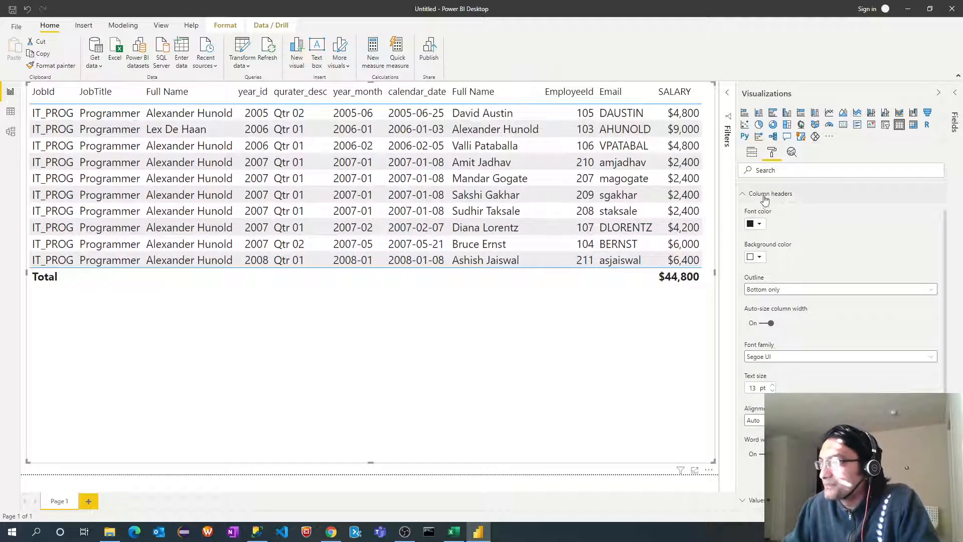
{"action": "scroll", "coordinate": [858, 226], "scroll_direction": "up", "scroll_amount": 1}
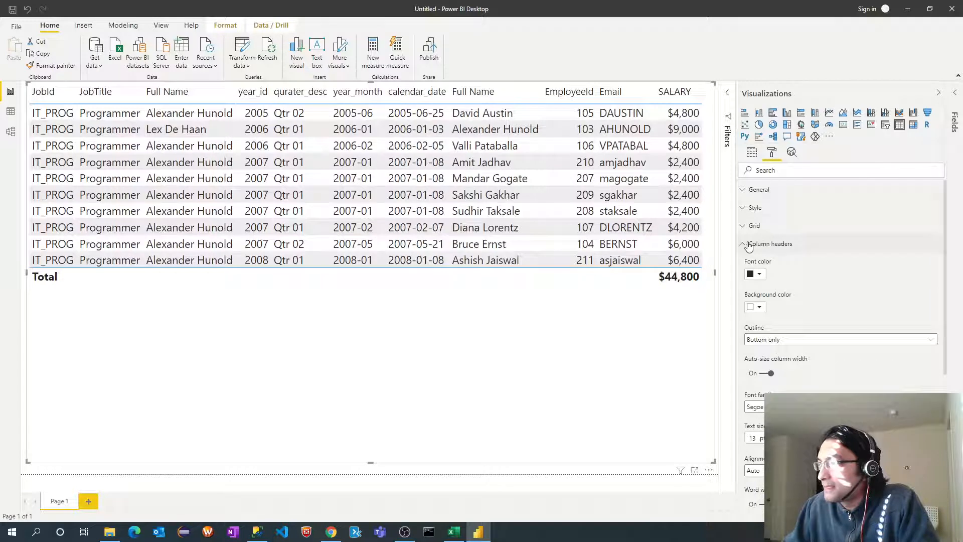
{"action": "left_click", "coordinate": [744, 244]}
{"action": "left_click", "coordinate": [745, 262]}
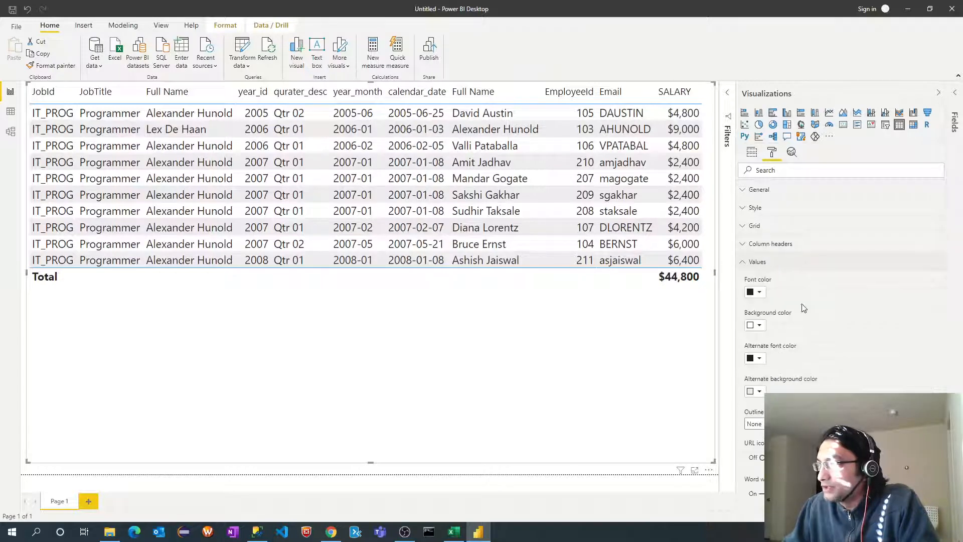
{"action": "scroll", "coordinate": [806, 324], "scroll_direction": "down", "scroll_amount": 3}
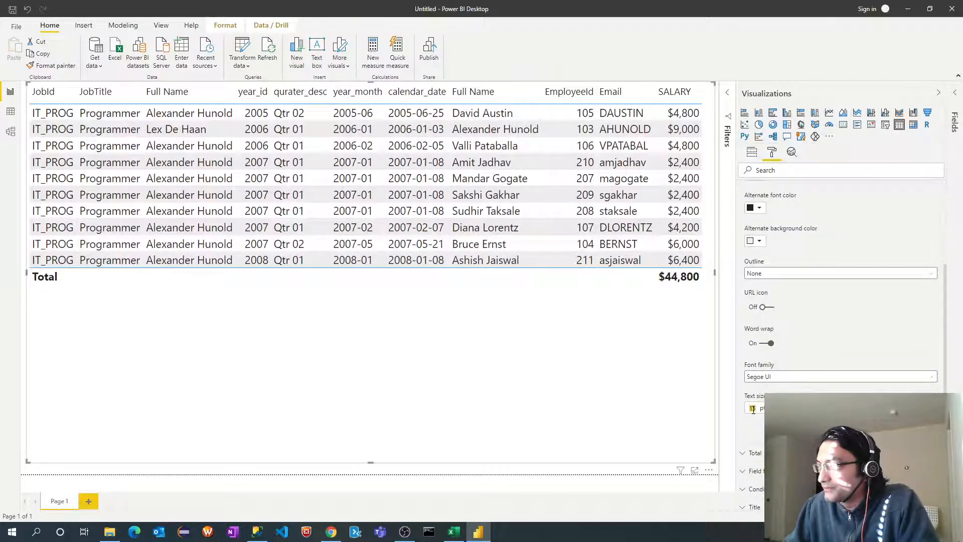
{"action": "type", "text": "13"}
{"action": "key", "text": "Return"}
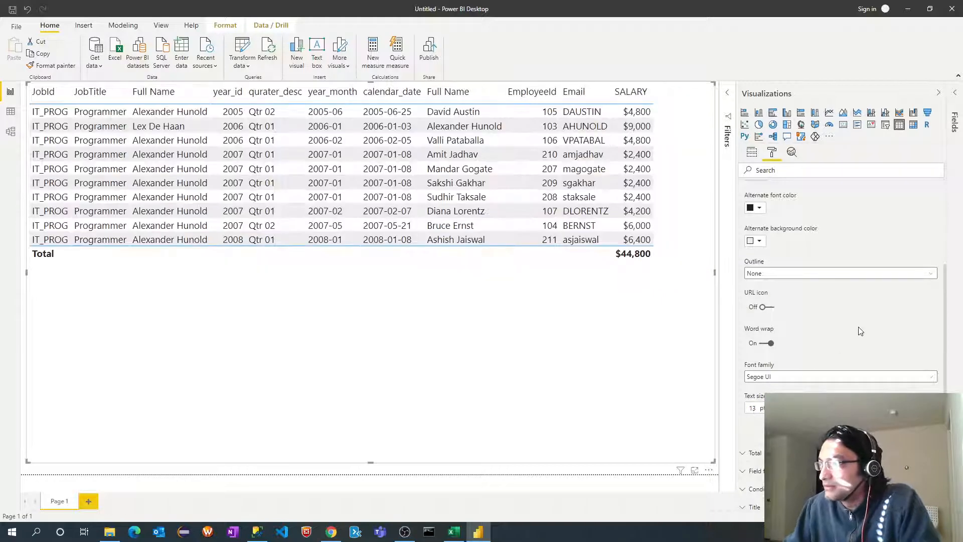
{"action": "scroll", "coordinate": [861, 332], "scroll_direction": "up", "scroll_amount": 3}
Step: Apply the Flashy rows style to the table and collapse the formatting pane
{"action": "left_click", "coordinate": [746, 262]}
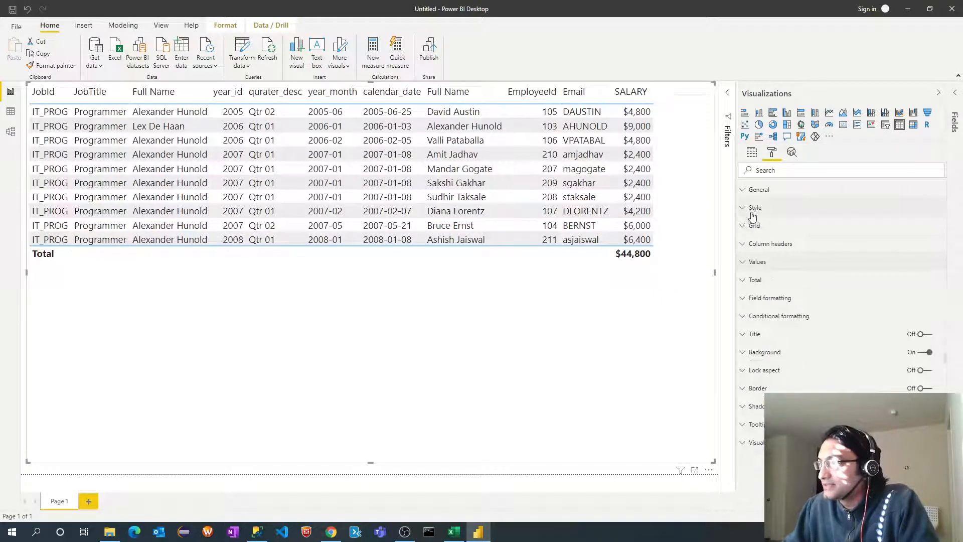
{"action": "left_click", "coordinate": [745, 208]}
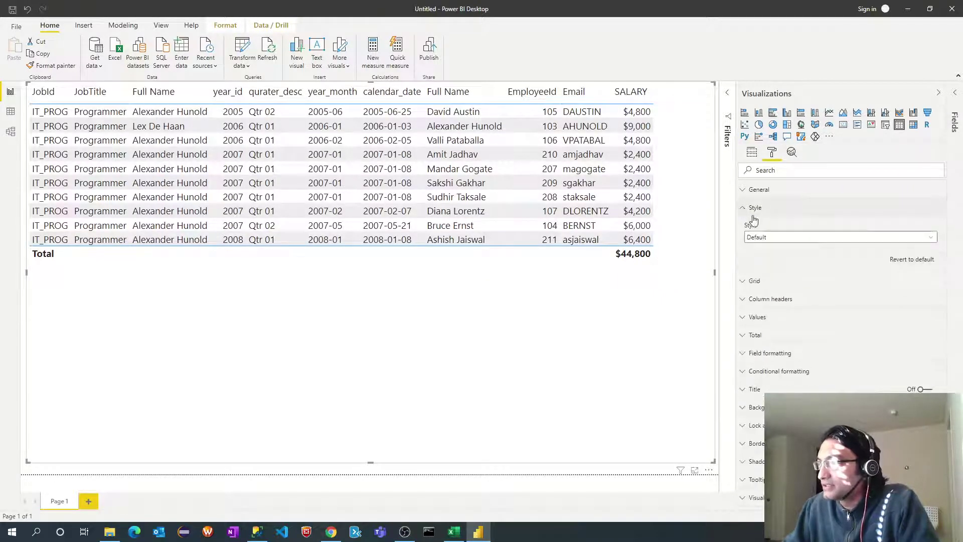
{"action": "left_click", "coordinate": [830, 239]}
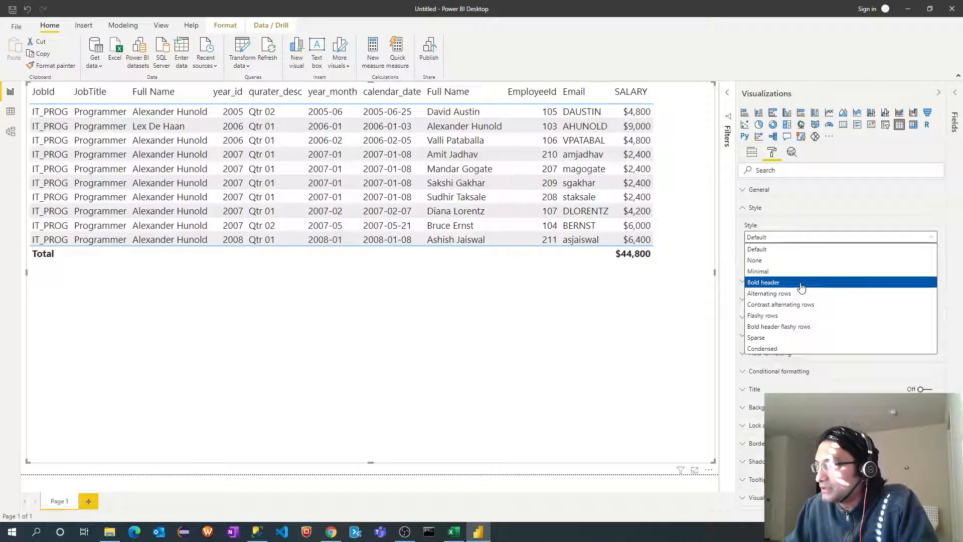
{"action": "left_click", "coordinate": [786, 315]}
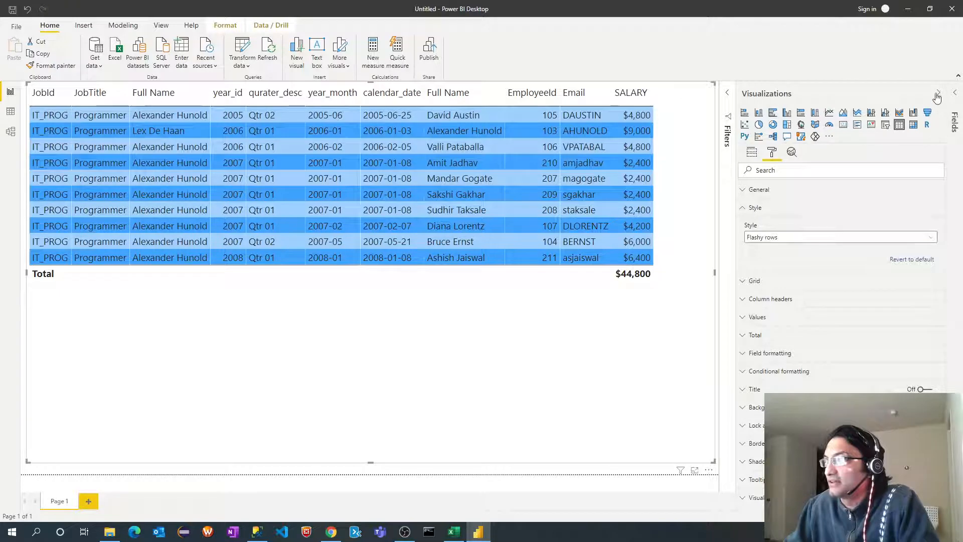
{"action": "left_click", "coordinate": [938, 94]}
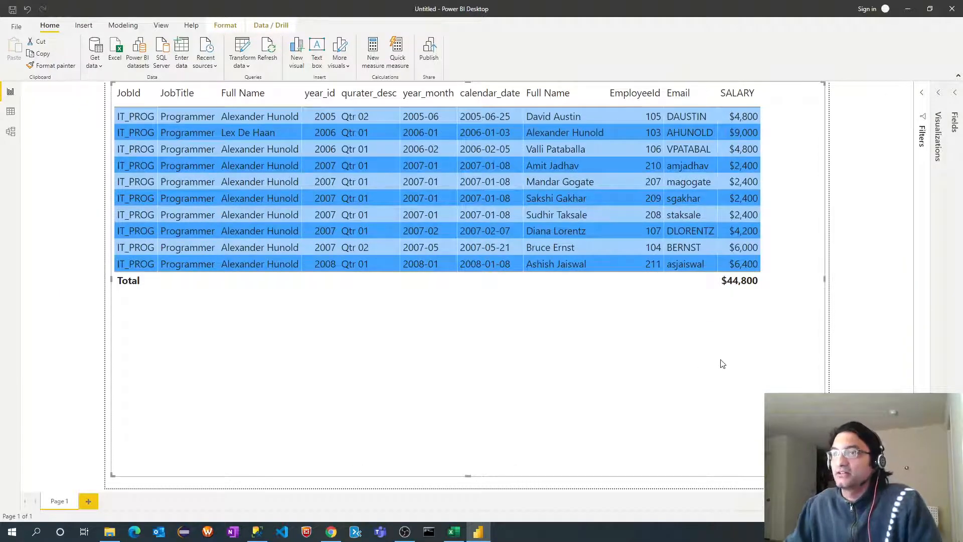
Step: Switch between Excel and Power BI to compare the table against the pivot
{"action": "key", "text": "alt+Tab"}
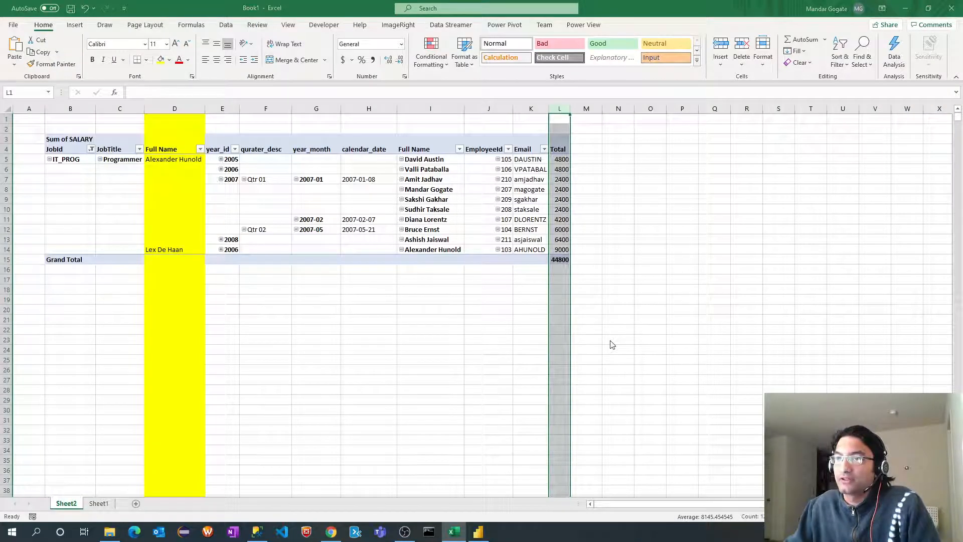
{"action": "key", "text": "alt+Tab"}
{"action": "key", "text": "alt+Tab"}
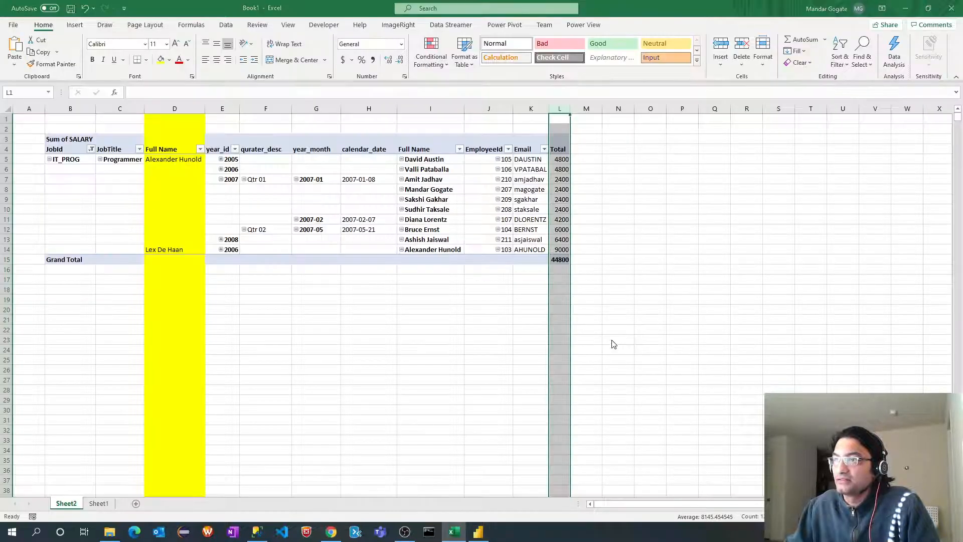
{"action": "key", "text": "alt+Tab"}
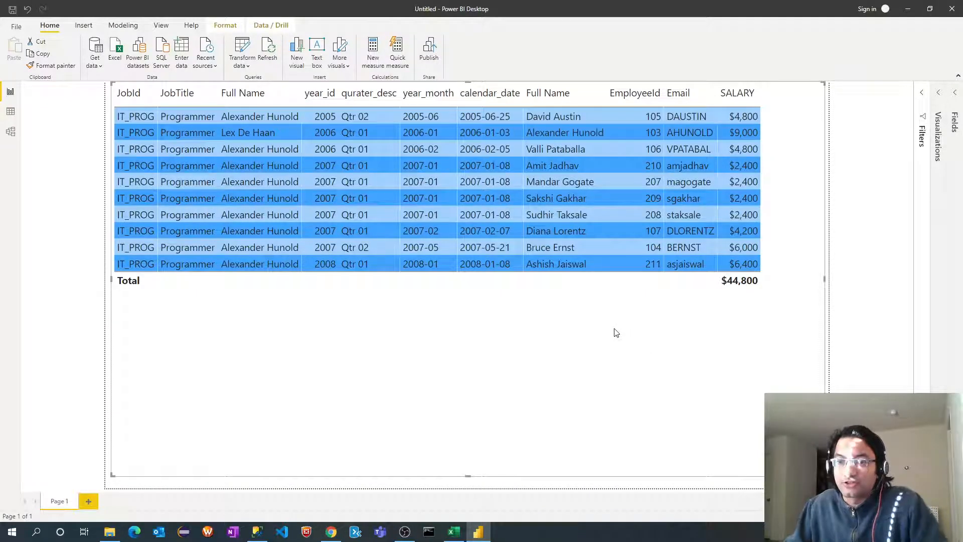